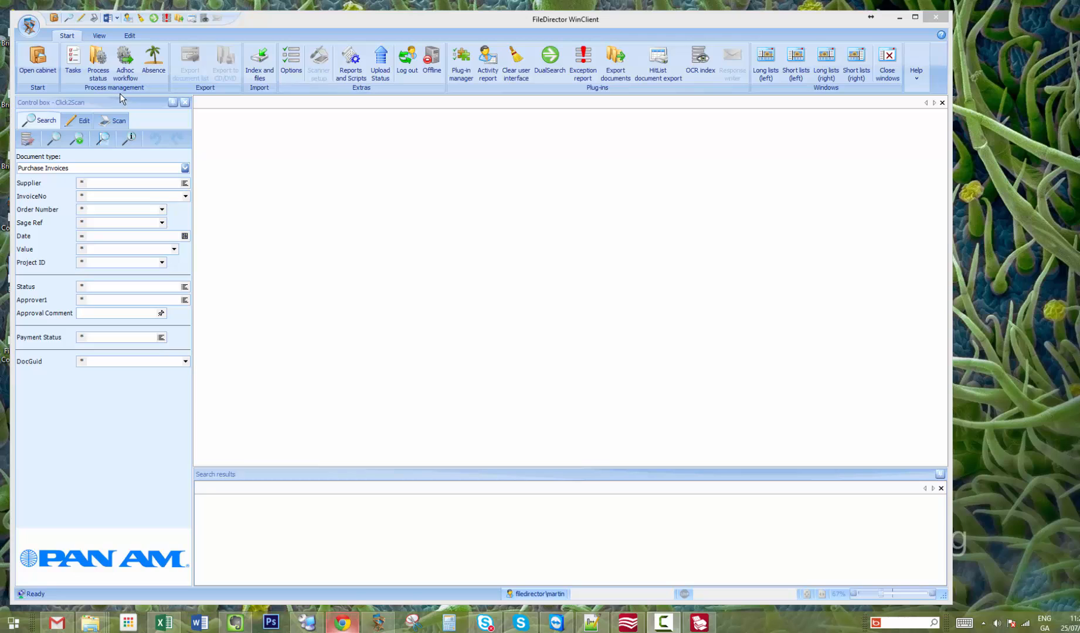
# View the search fields for the Supplier Correspondence document type and switch the document type to Supplier Statements.
pyautogui.click(58, 168)
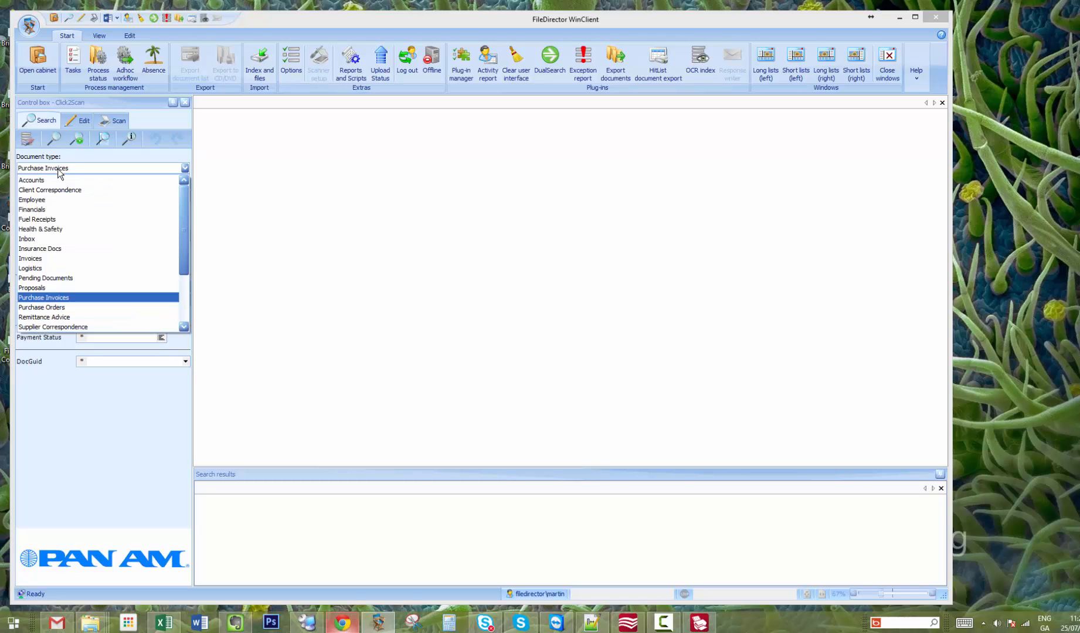
pyautogui.click(62, 328)
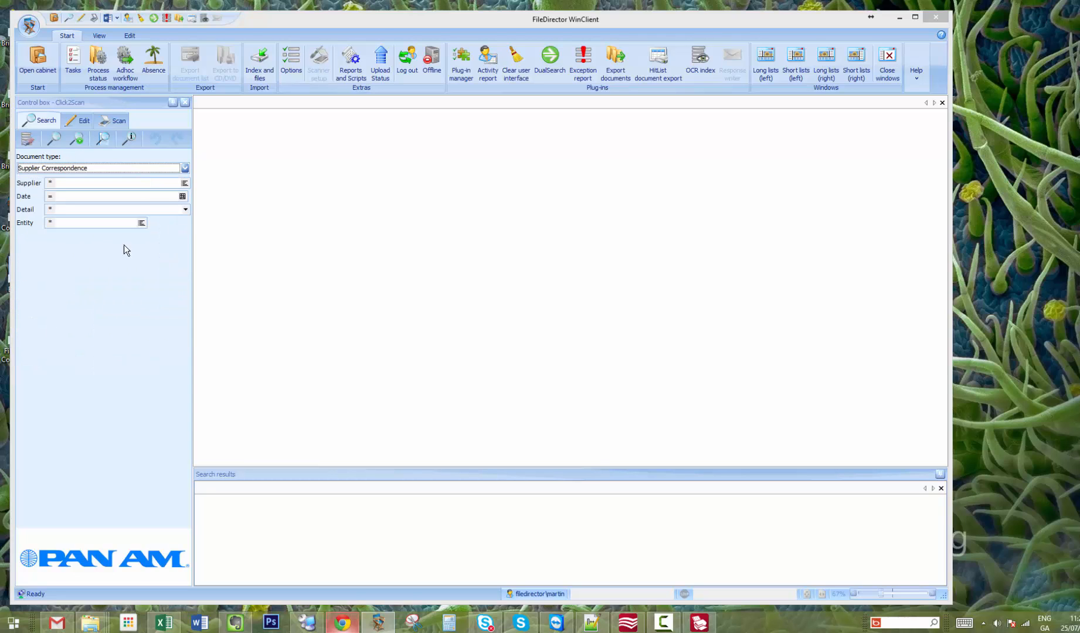
pyautogui.click(185, 168)
pyautogui.scroll(-3, 83, 281)
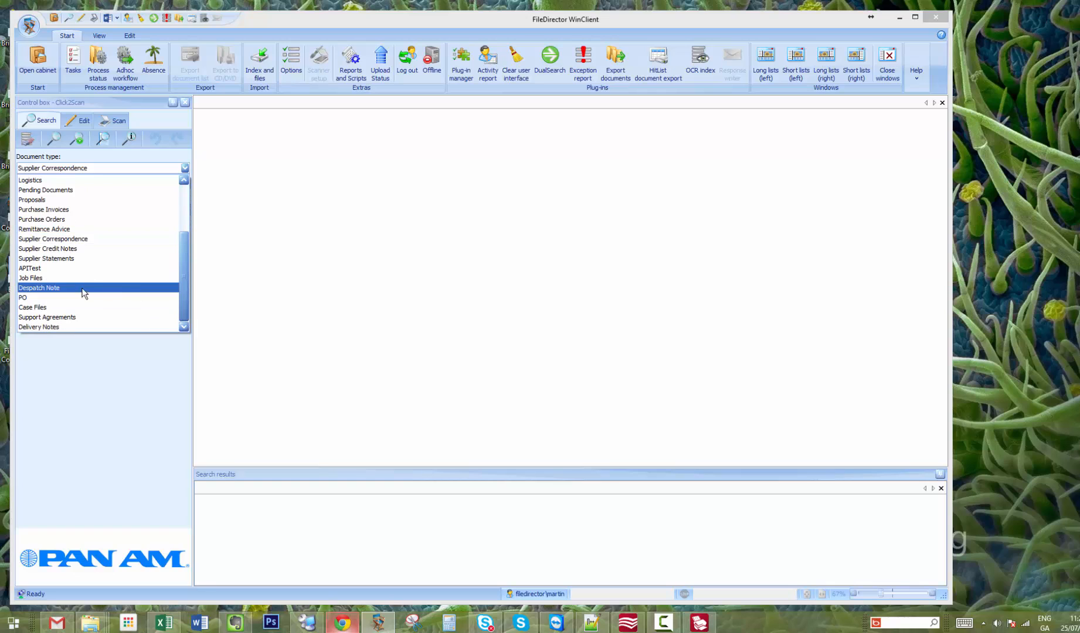
pyautogui.click(59, 258)
# View the search fields for Client Correspondence and switch the document type to Purchase Orders.
pyautogui.click(184, 168)
pyautogui.moveTo(187, 234); pyautogui.dragTo(189, 177)
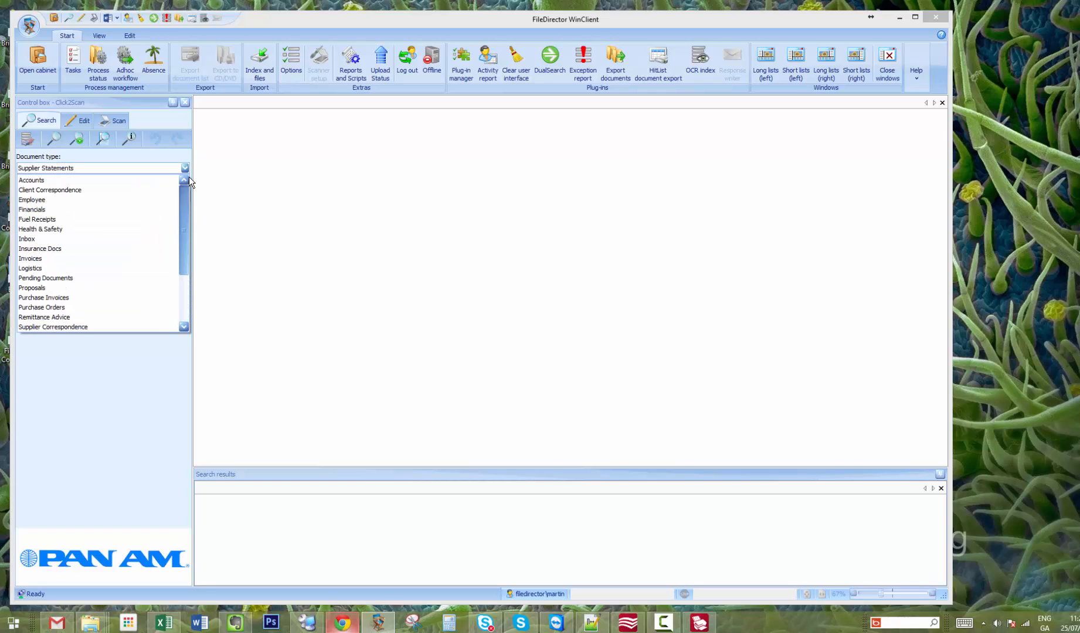
pyautogui.click(82, 190)
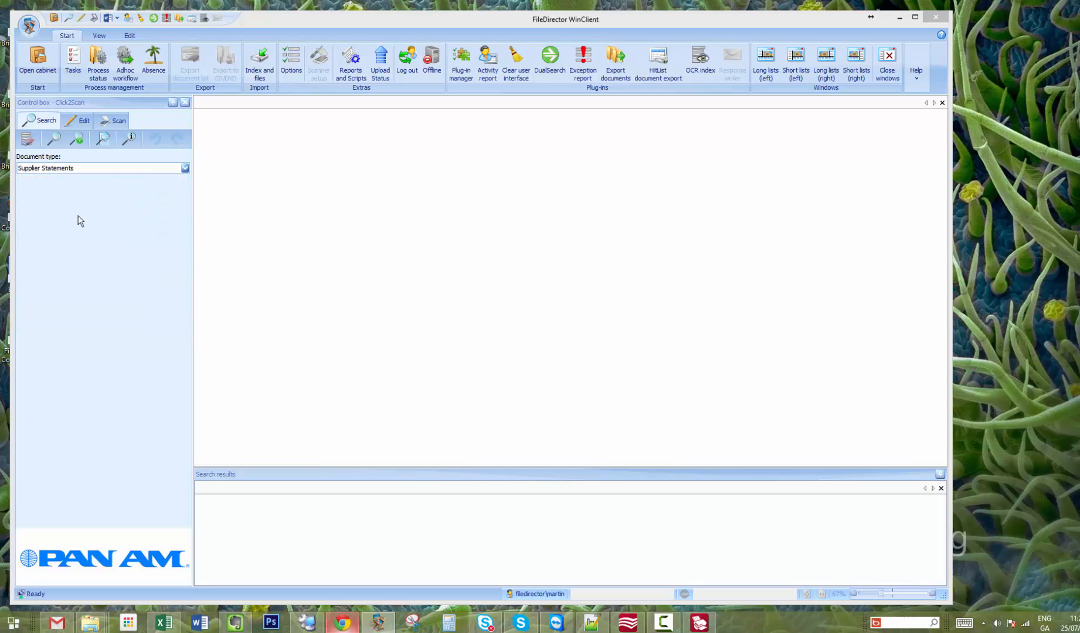
pyautogui.click(185, 168)
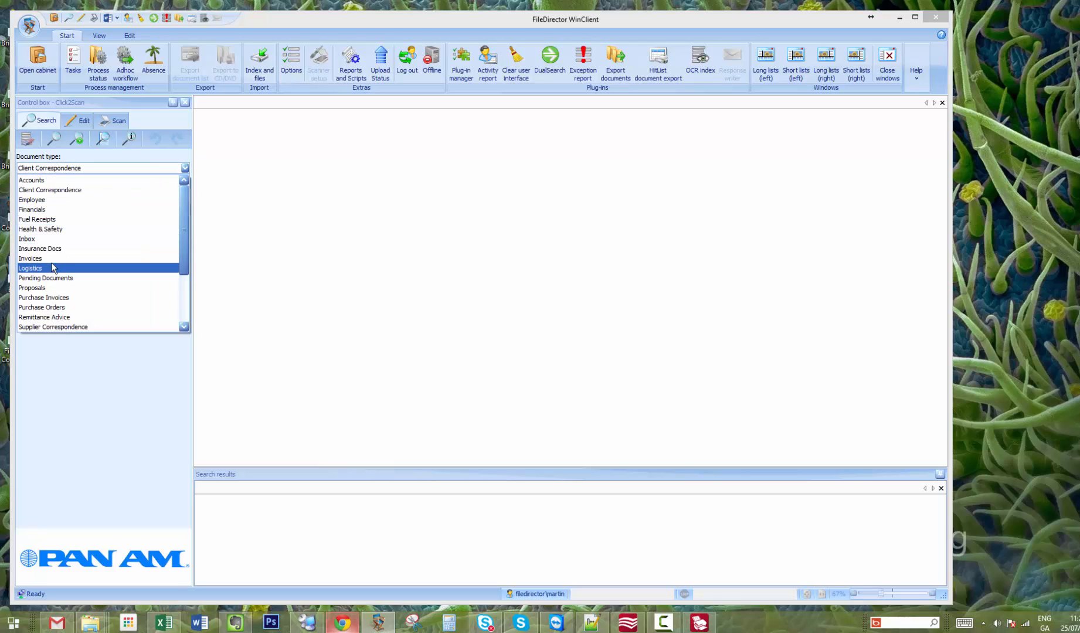
pyautogui.click(37, 308)
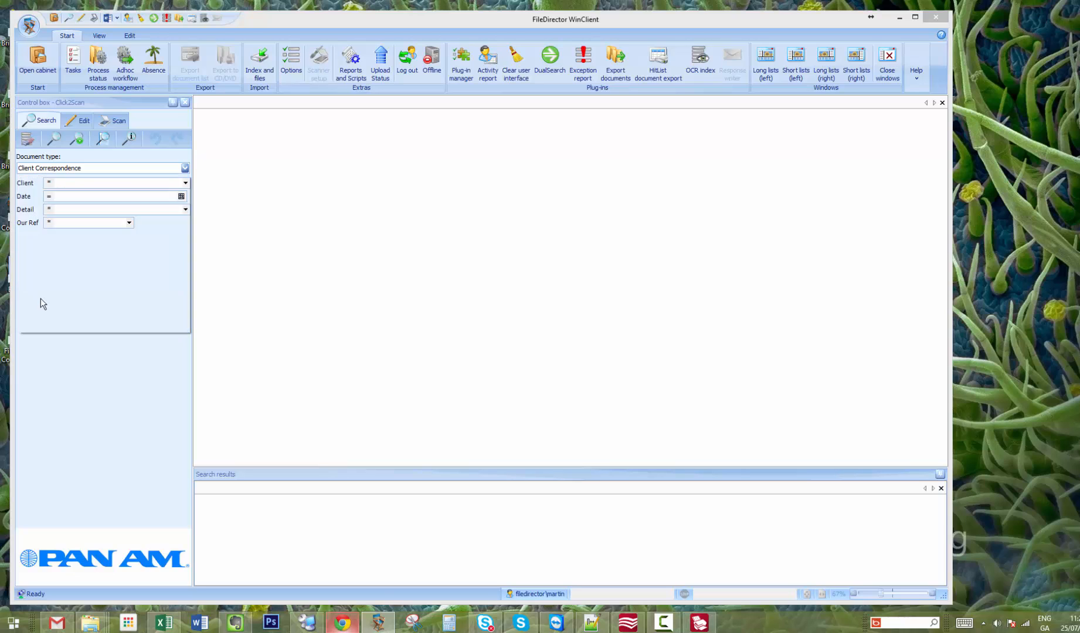
# Set the document type to Purchase Invoices, look over the supplier list, and search for documents with status In Query.
pyautogui.click(115, 170)
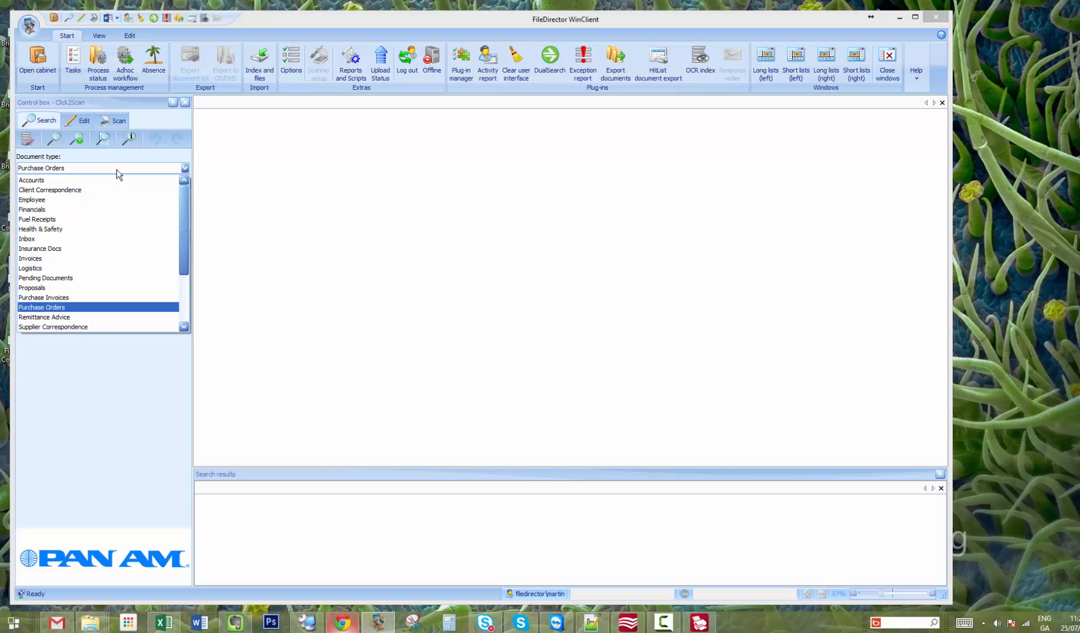
pyautogui.click(63, 279)
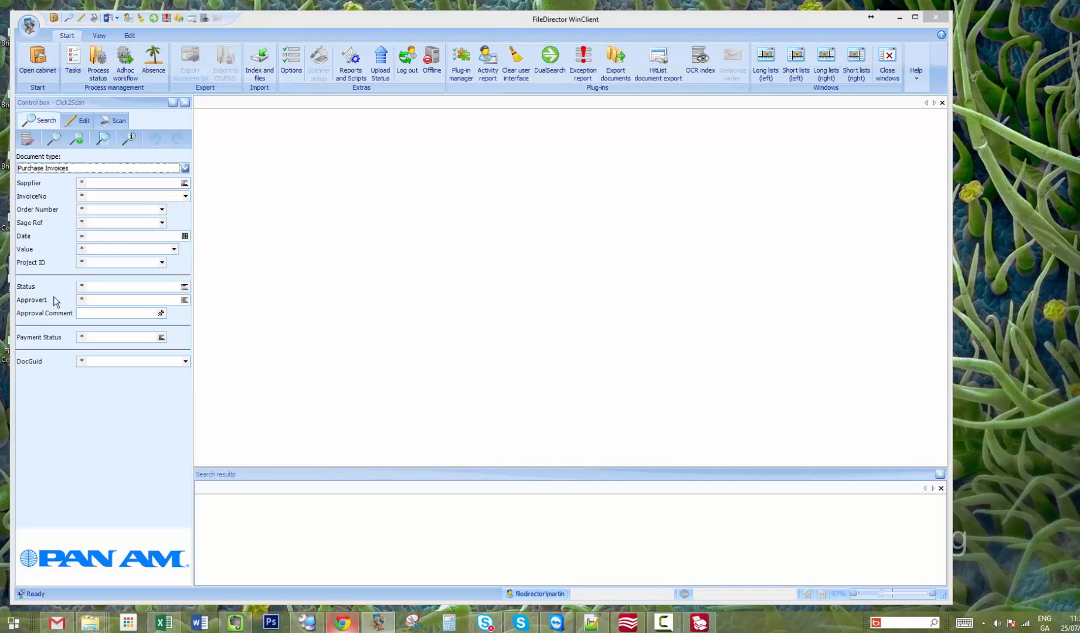
pyautogui.click(184, 183)
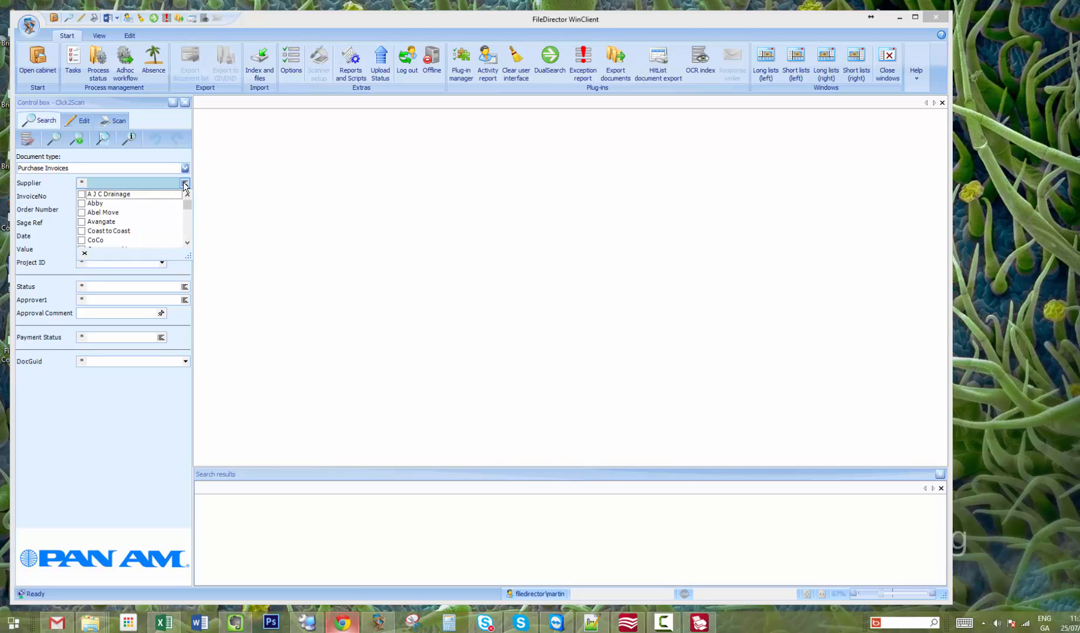
pyautogui.click(184, 183)
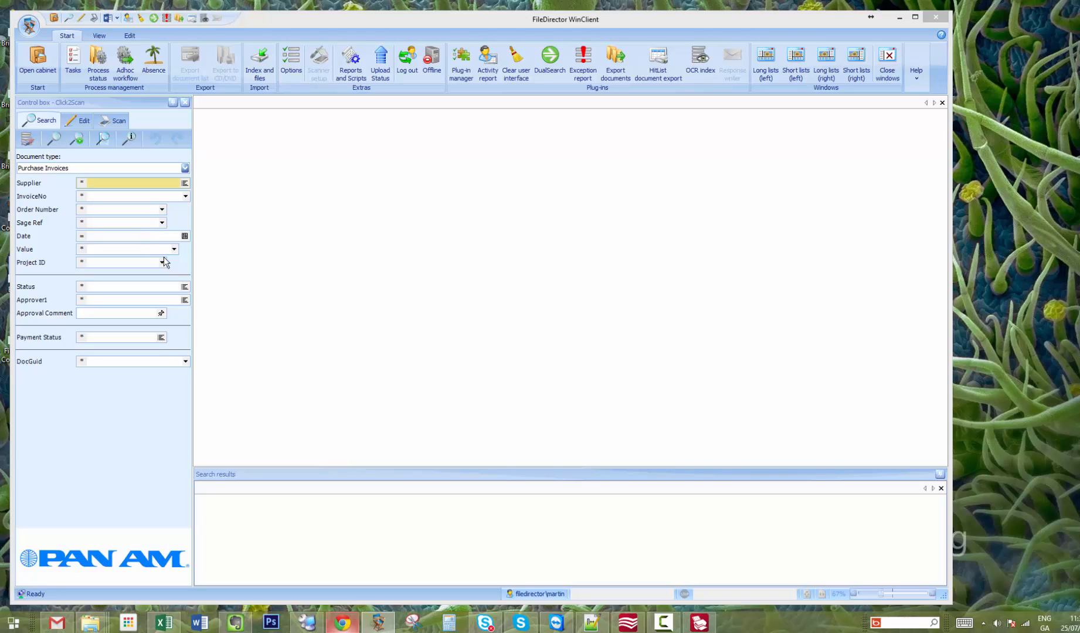
pyautogui.click(184, 286)
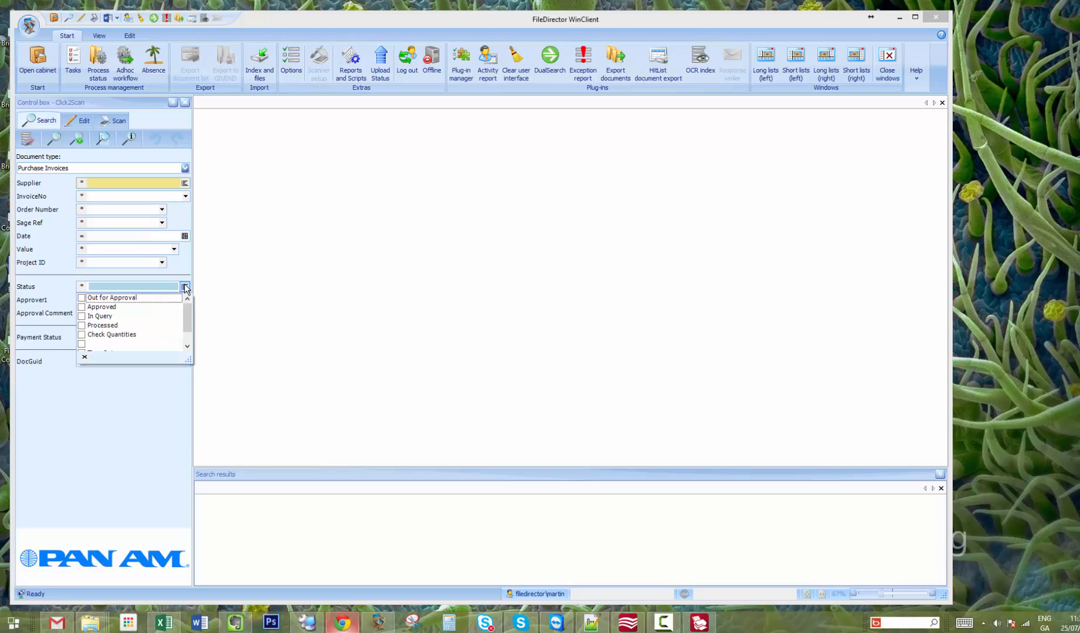
pyautogui.click(83, 317)
pyautogui.click(55, 138)
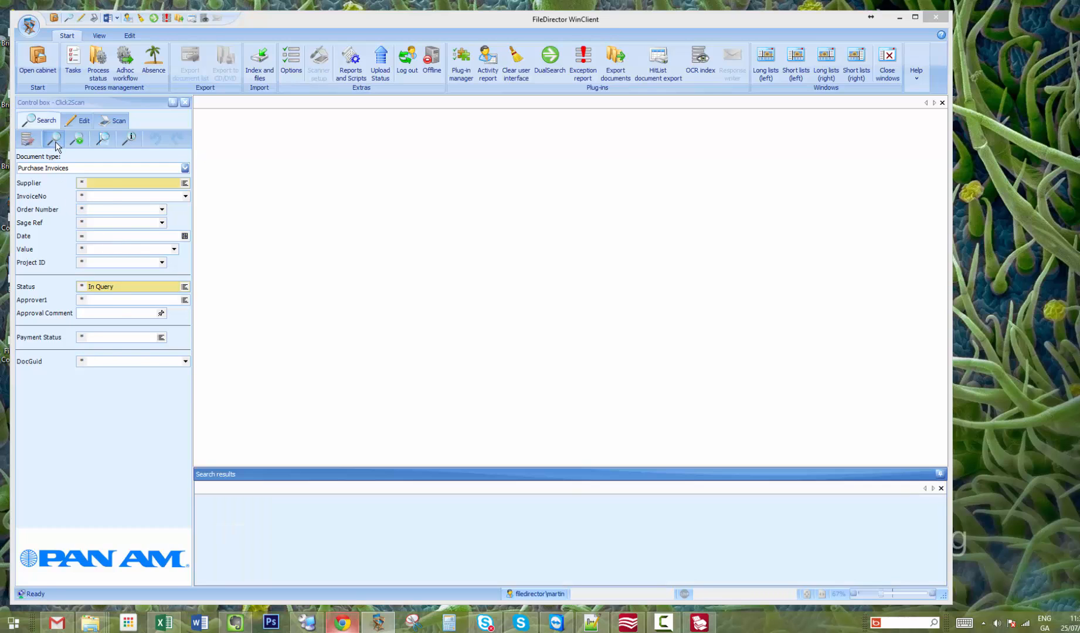
# Enlarge the results list, open the last Northamber PLC invoice in it and magnify the invoice's upper area for reading.
pyautogui.moveTo(420, 467); pyautogui.dragTo(420, 422)
pyautogui.moveTo(937, 522); pyautogui.dragTo(937, 540)
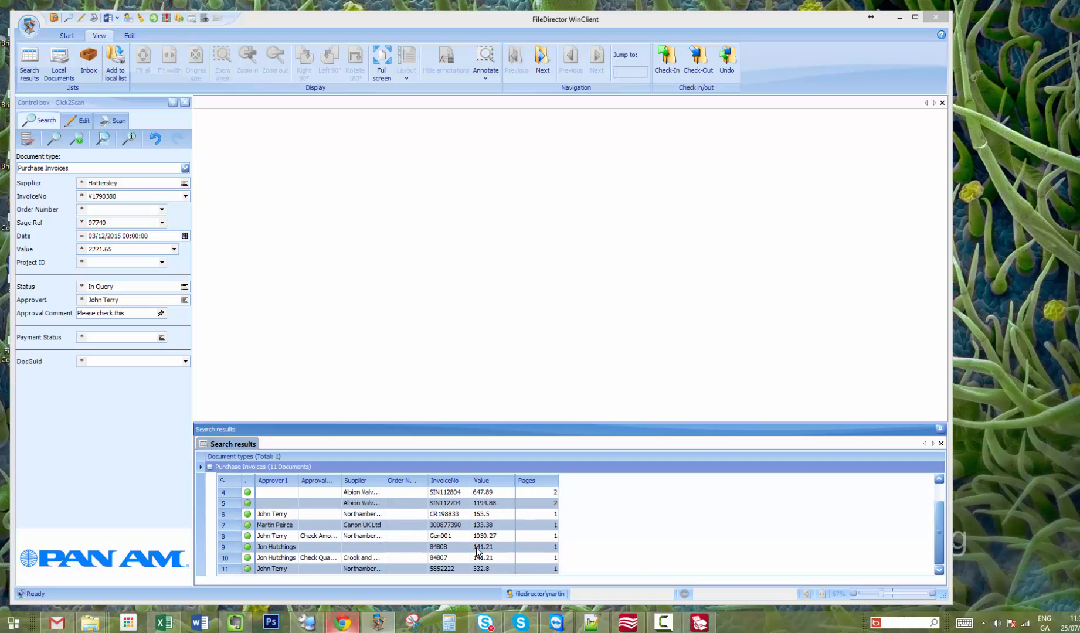
pyautogui.click(316, 571)
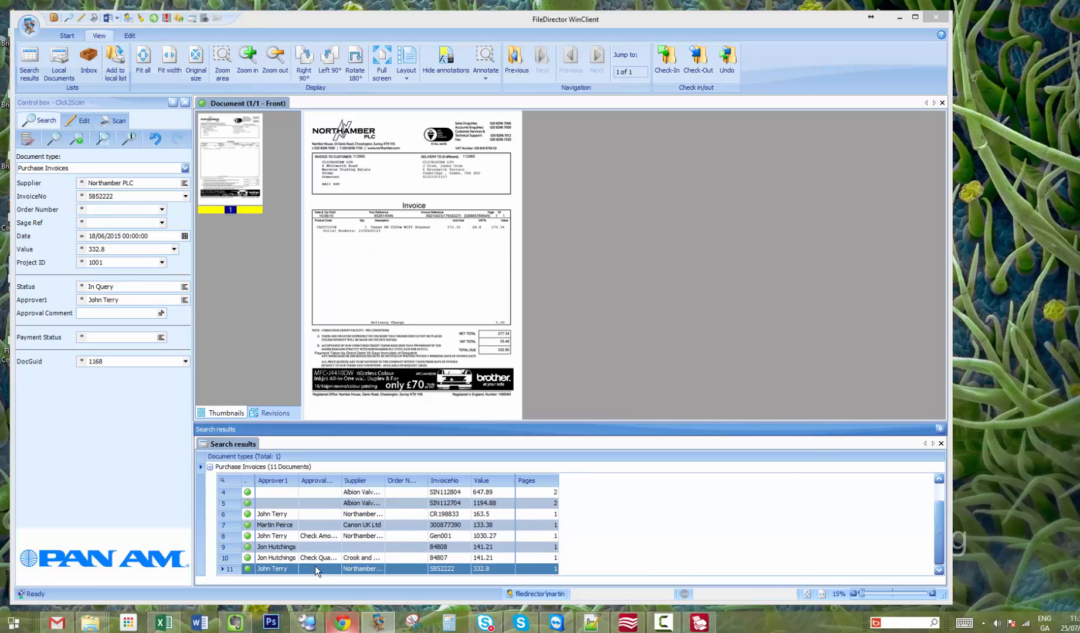
pyautogui.moveTo(309, 129); pyautogui.dragTo(521, 251)
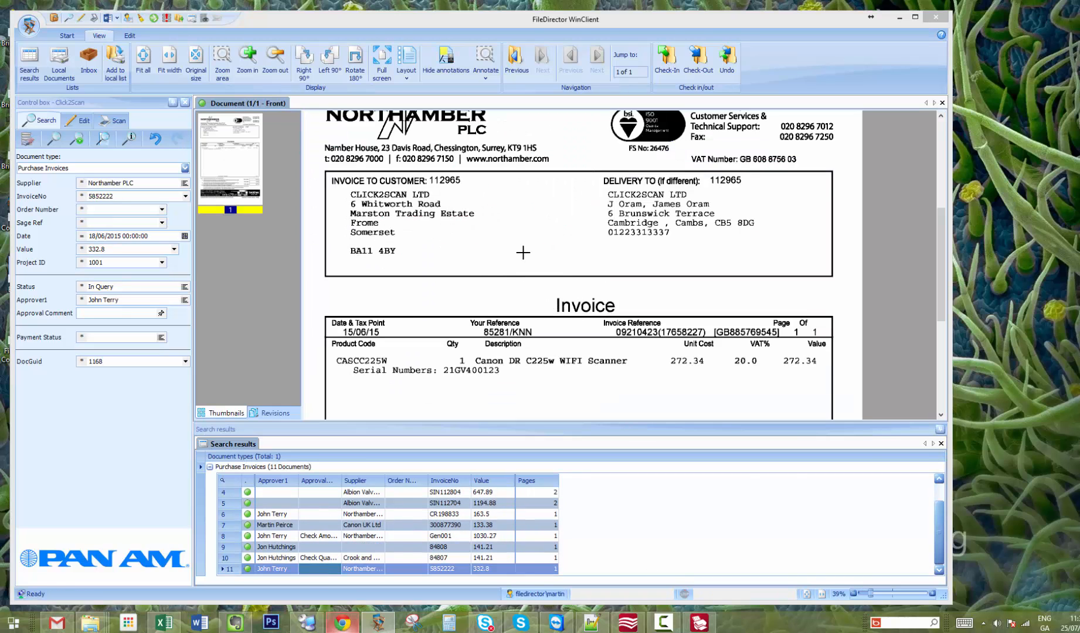
pyautogui.scroll(-2, 941, 250)
pyautogui.moveTo(941, 249); pyautogui.dragTo(931, 207)
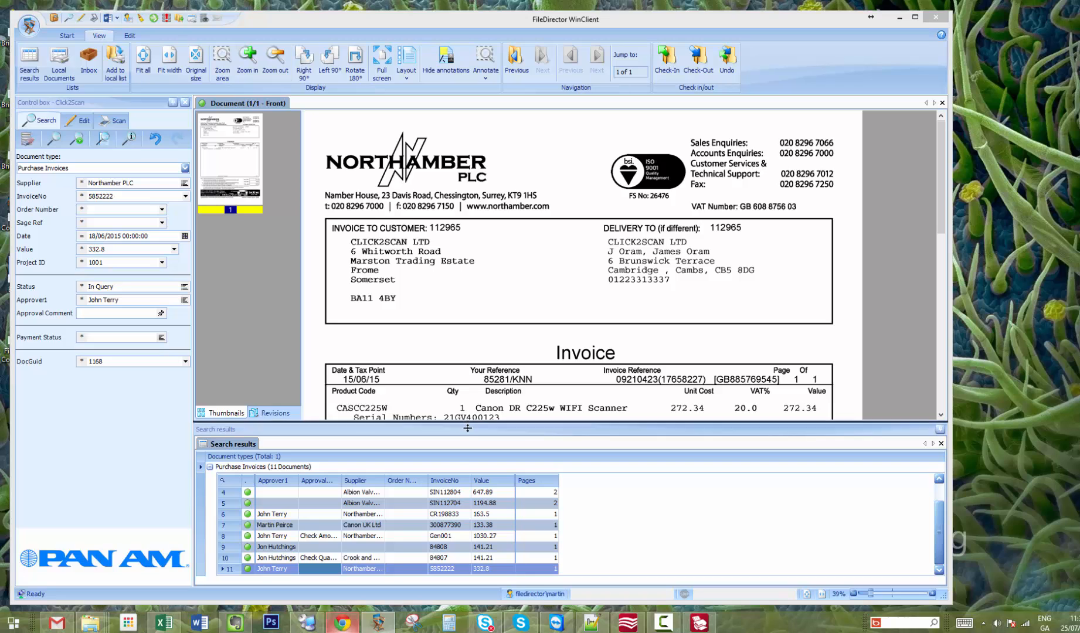
# Shrink the results list to give the invoice more room, and switch to the FileDirector web client in Chrome.
pyautogui.moveTo(467, 428); pyautogui.dragTo(459, 470)
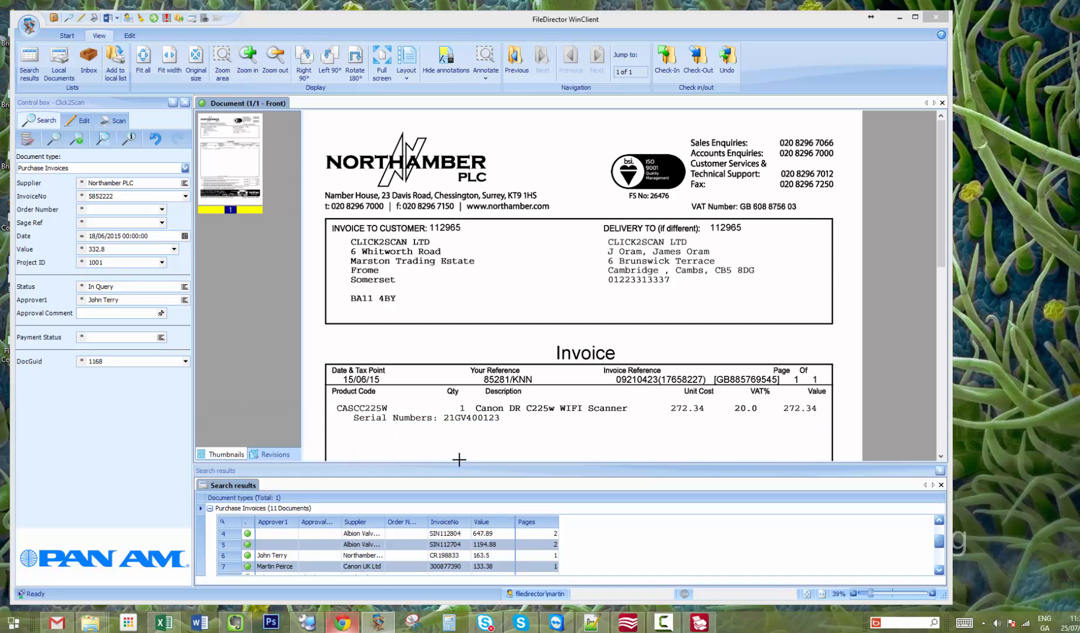
pyautogui.click(343, 623)
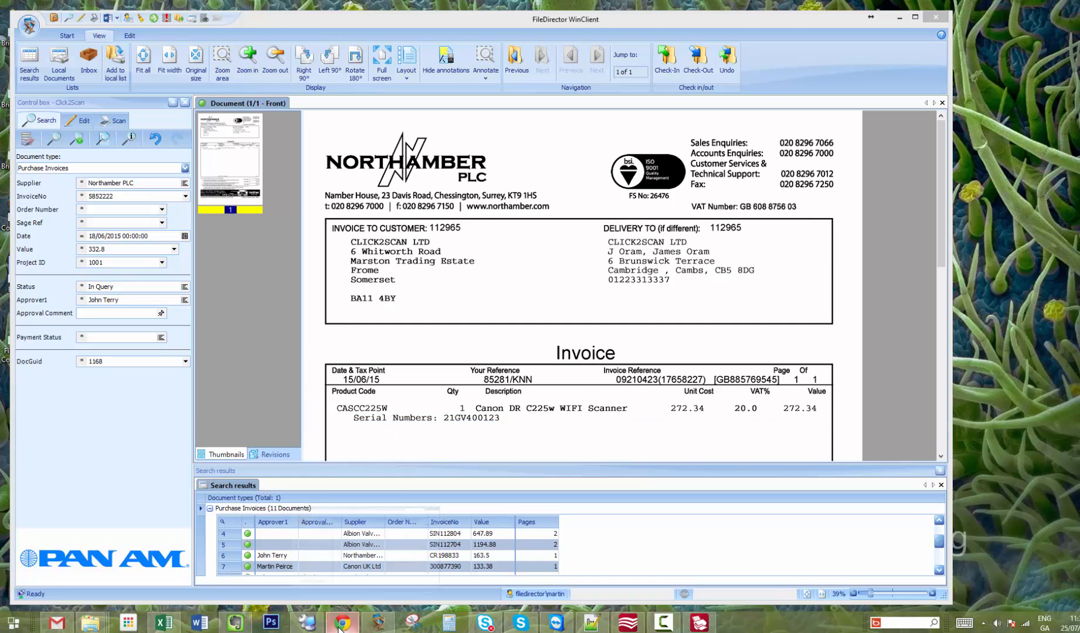
pyautogui.click(942, 61)
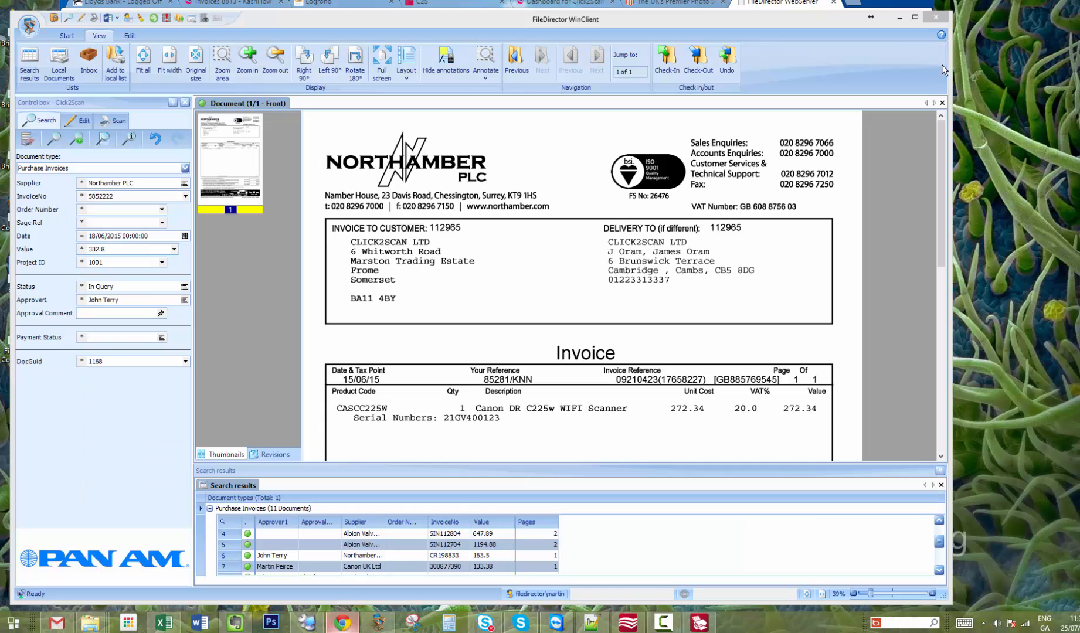
pyautogui.click(904, 20)
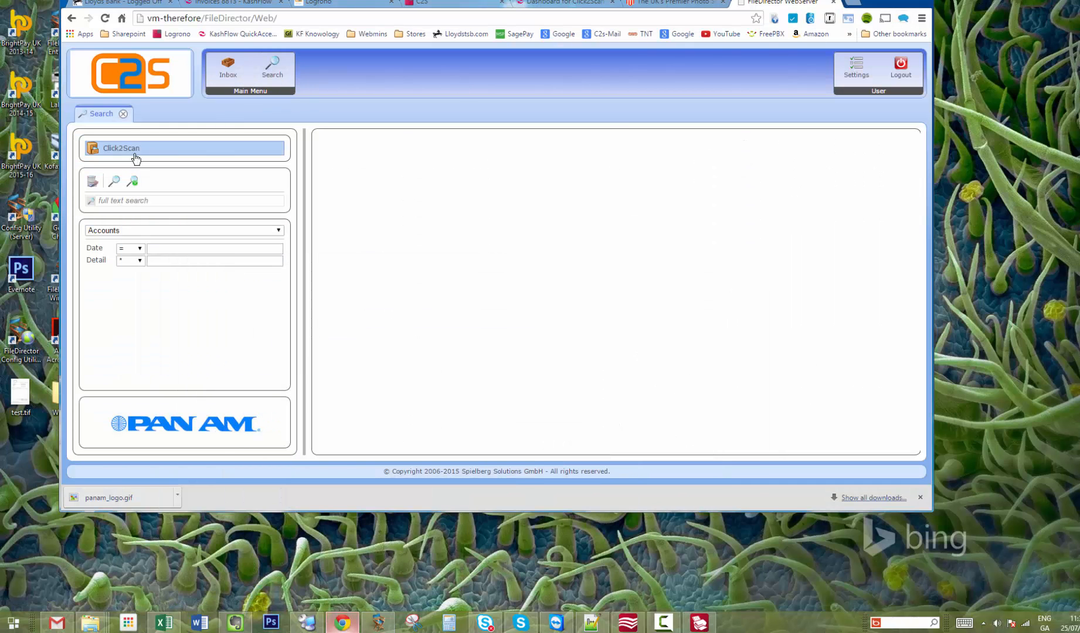
# Search Purchase Invoices for status Out for Approval and open the sixth document in the results, enlarging its page view.
pyautogui.click(115, 230)
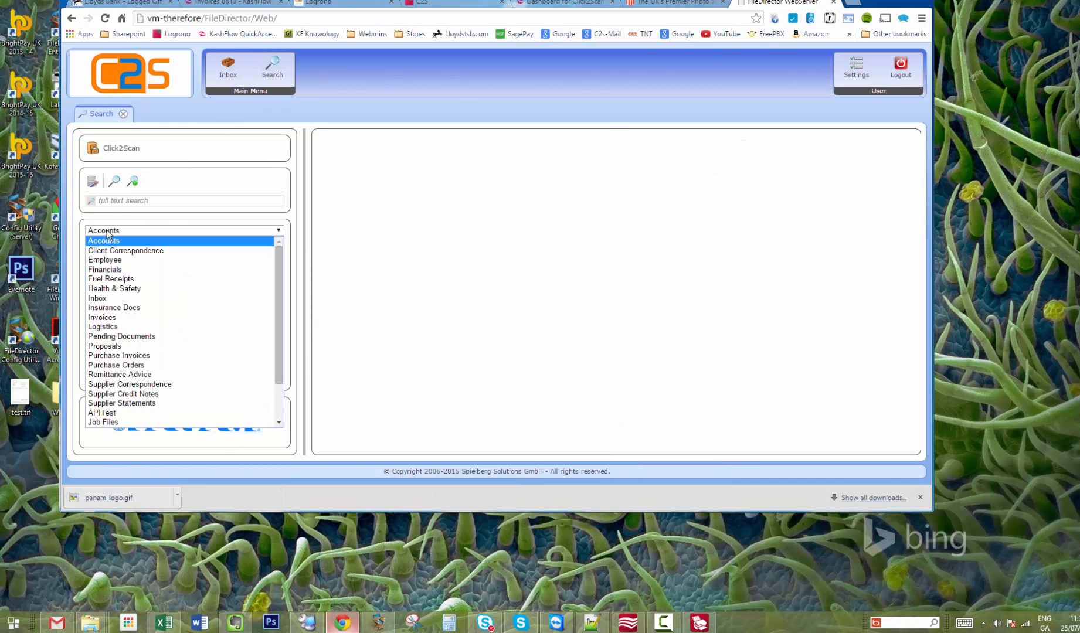
pyautogui.click(125, 363)
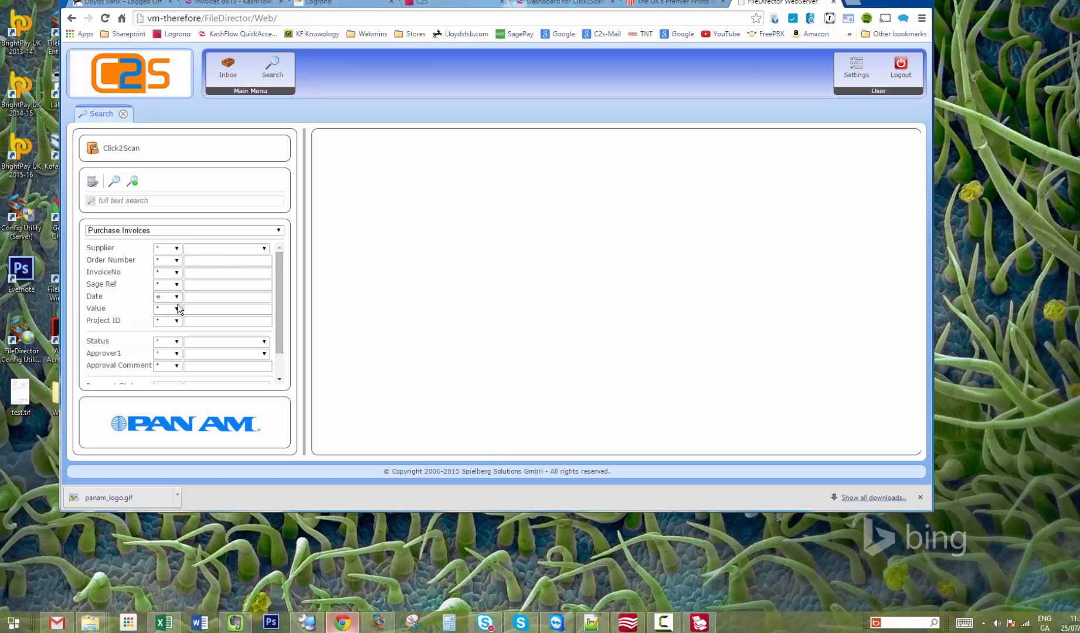
pyautogui.click(264, 341)
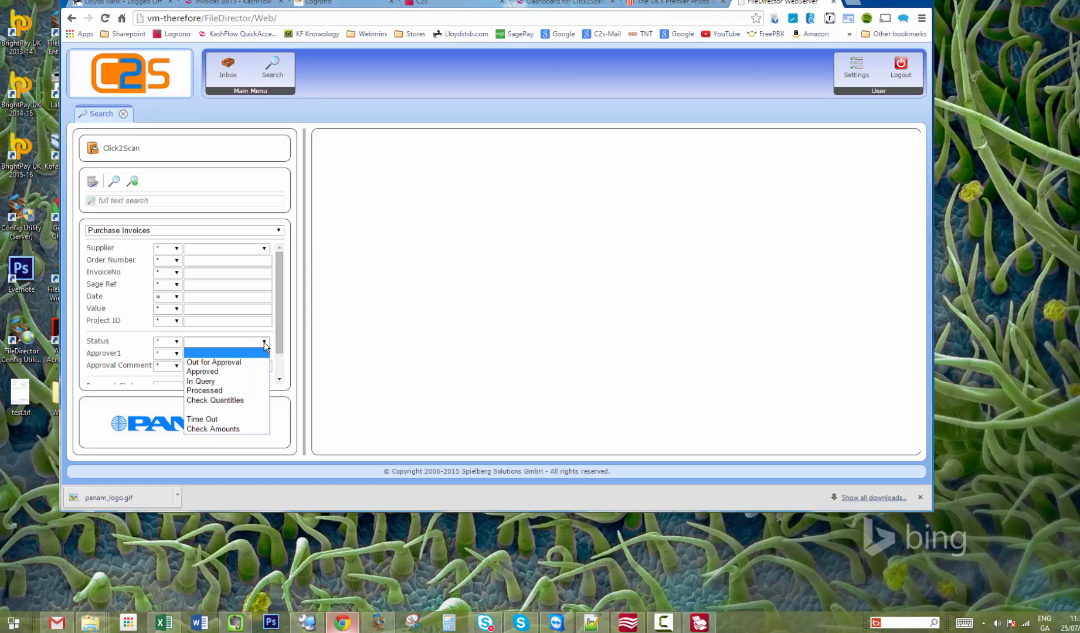
pyautogui.click(217, 365)
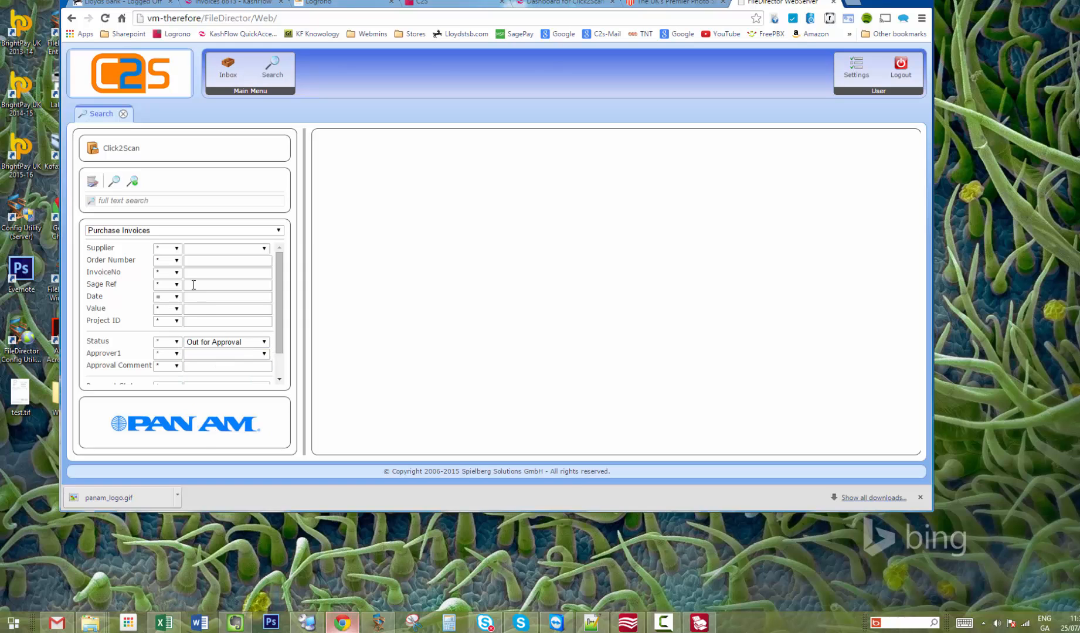
pyautogui.click(114, 182)
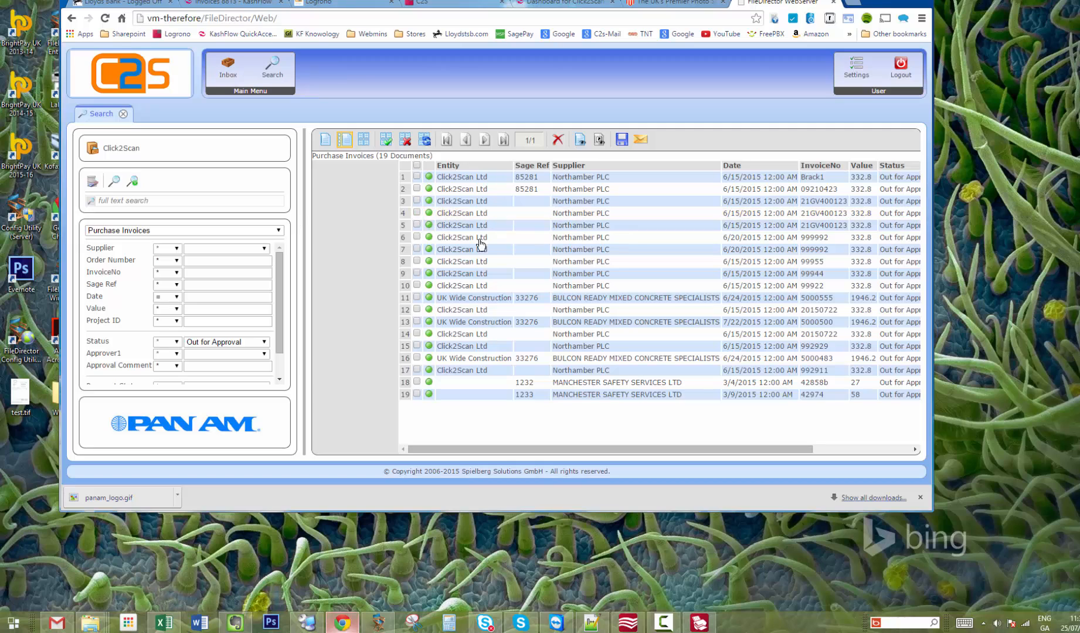
pyautogui.doubleClick(480, 240)
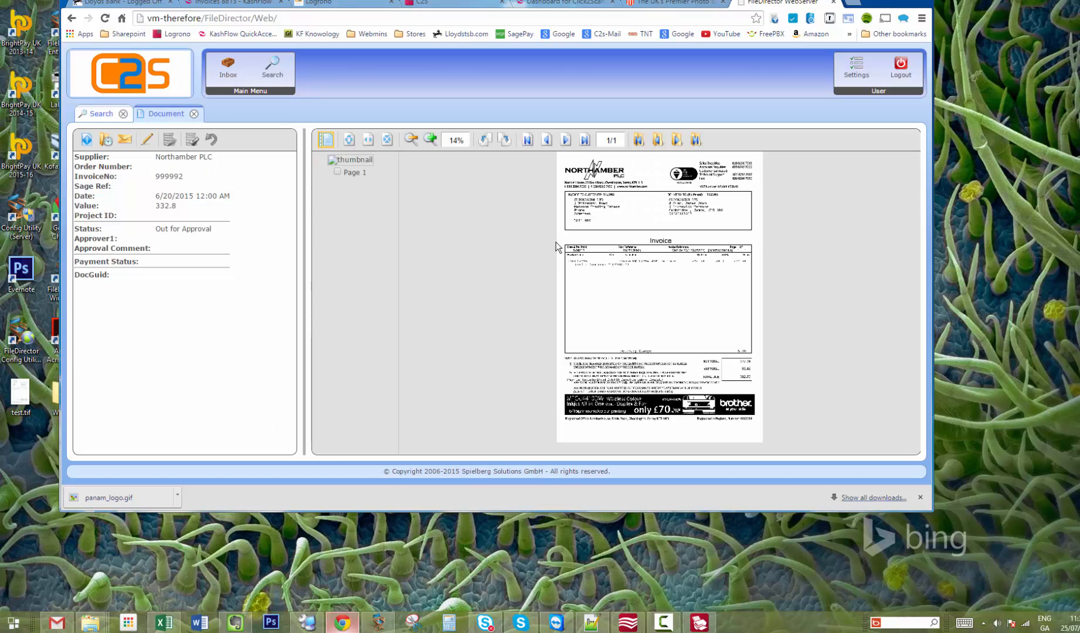
pyautogui.click(429, 140)
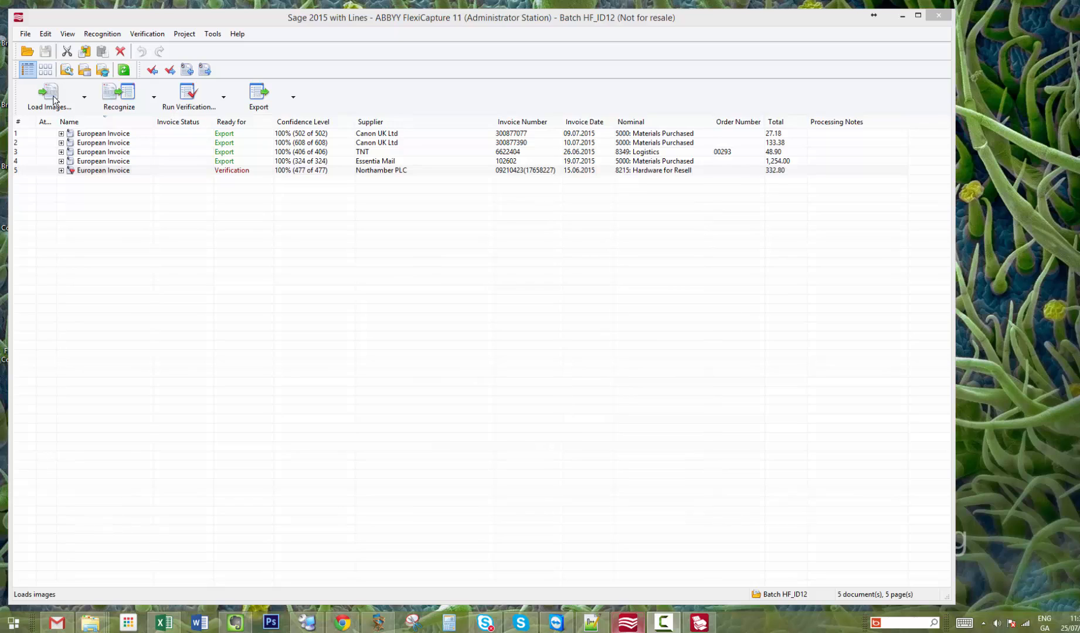
# Examine the available options for loading, scanning and importing images into the batch without running any of them.
pyautogui.click(84, 99)
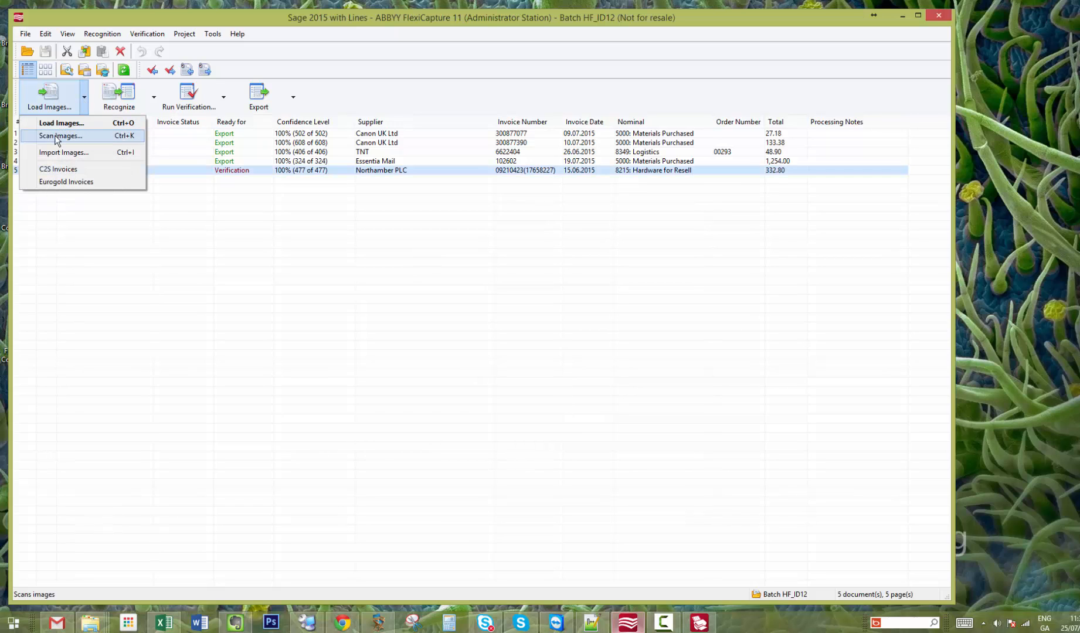
pyautogui.click(395, 71)
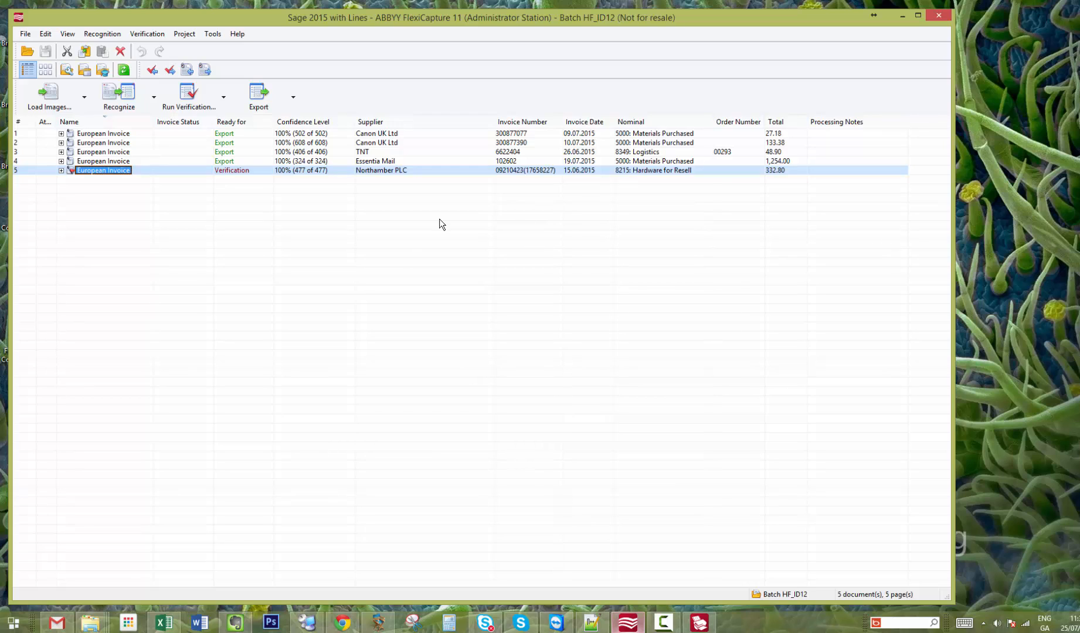
pyautogui.click(83, 101)
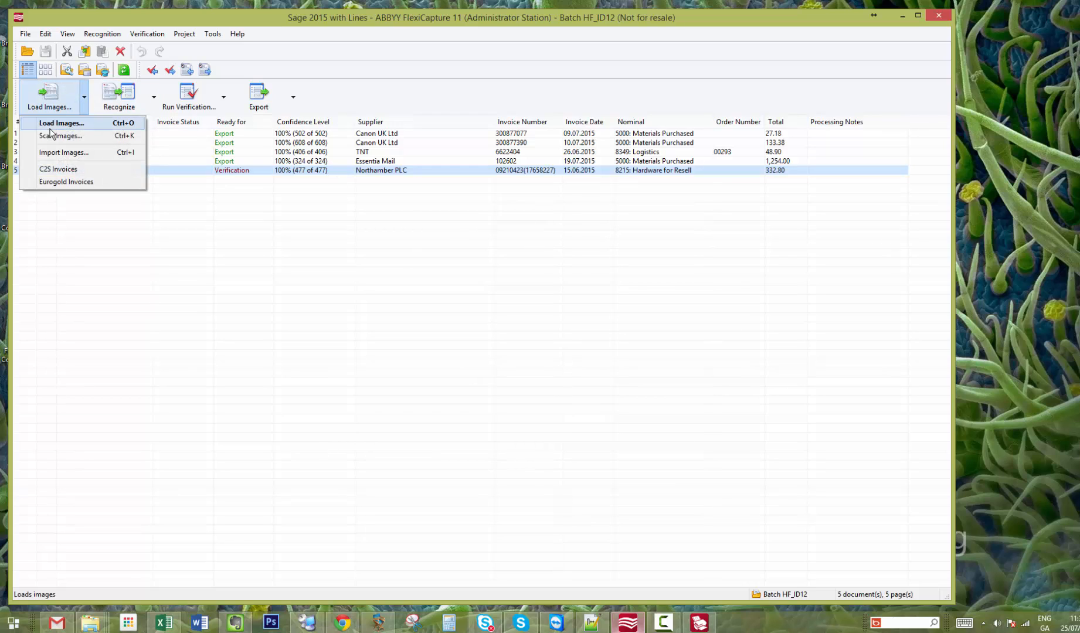
pyautogui.click(344, 65)
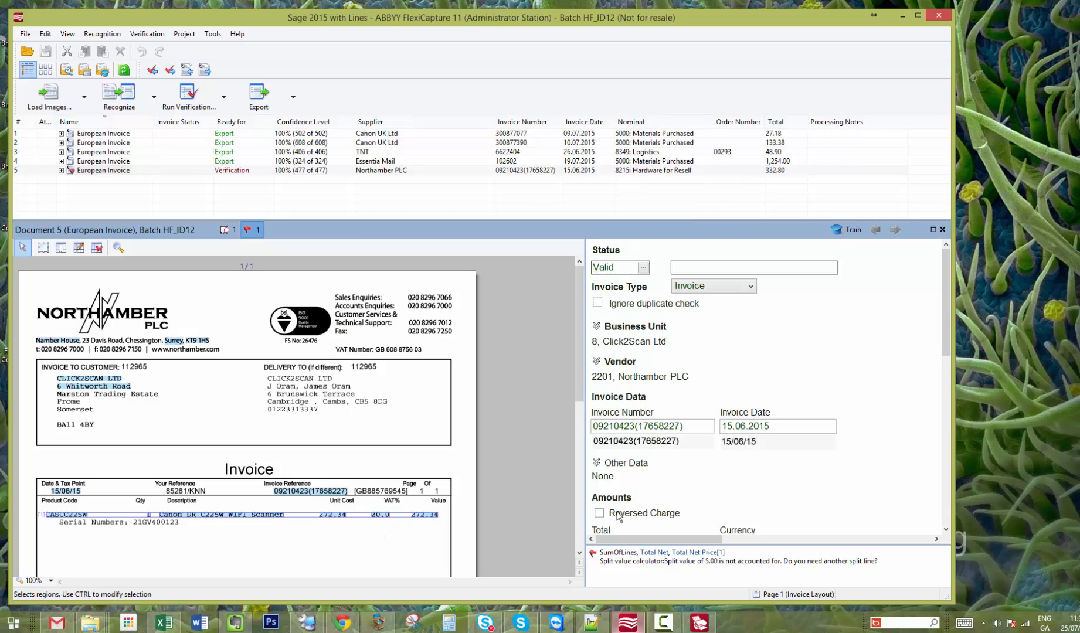
# Check the invoice number and invoice date of the Northamber PLC document against the scan, and expand its vendor details.
pyautogui.click(689, 429)
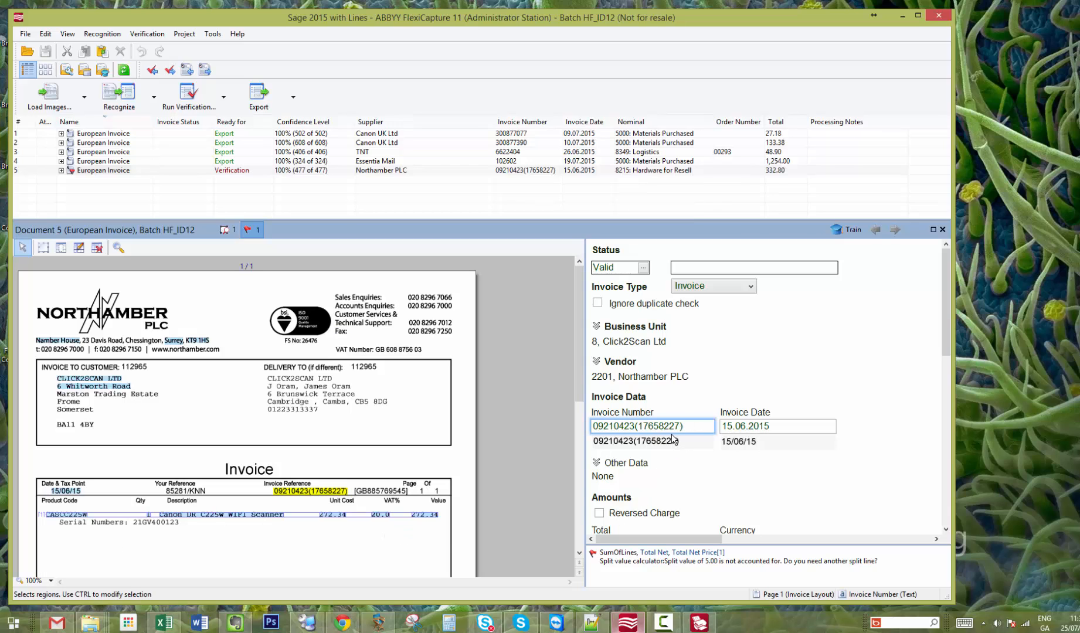
pyautogui.click(775, 428)
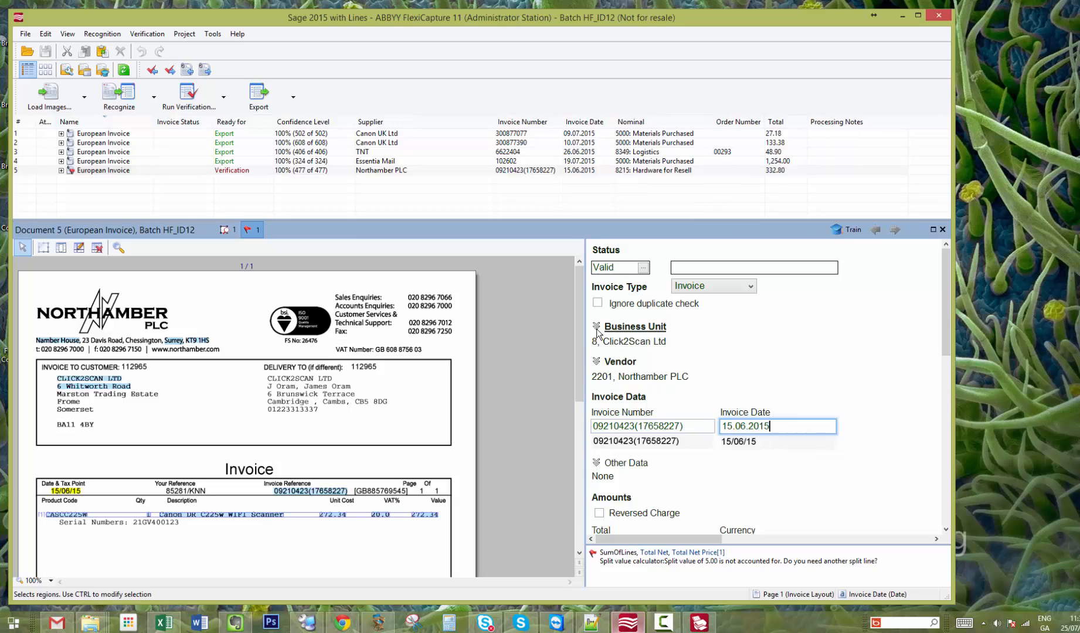
pyautogui.click(596, 362)
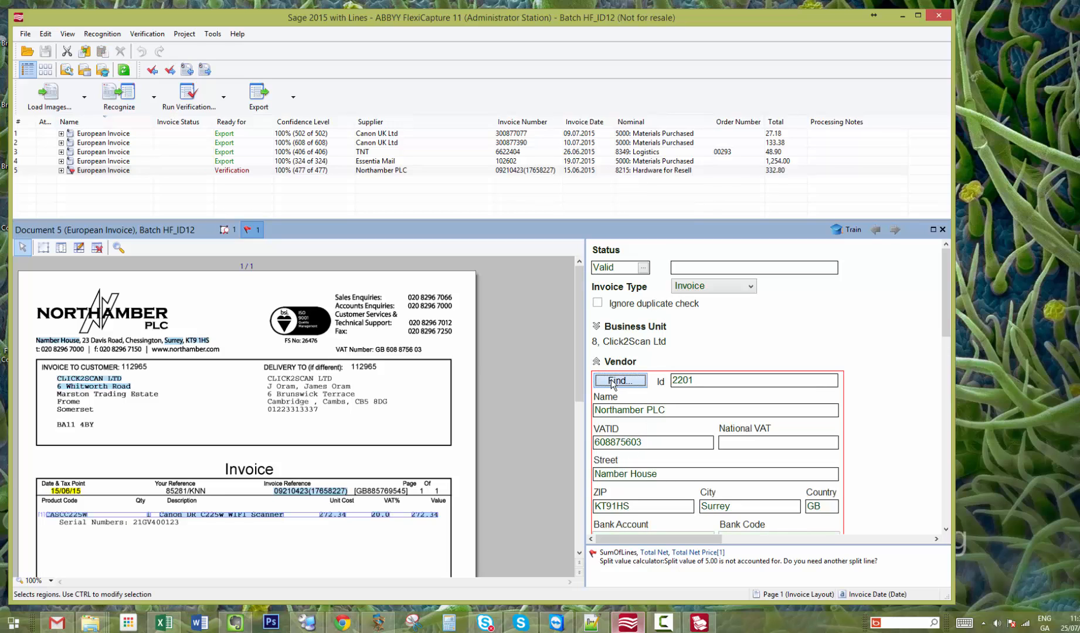
# Look up the vendor records for the Northamber PLC invoice without selecting a different vendor.
pyautogui.click(613, 382)
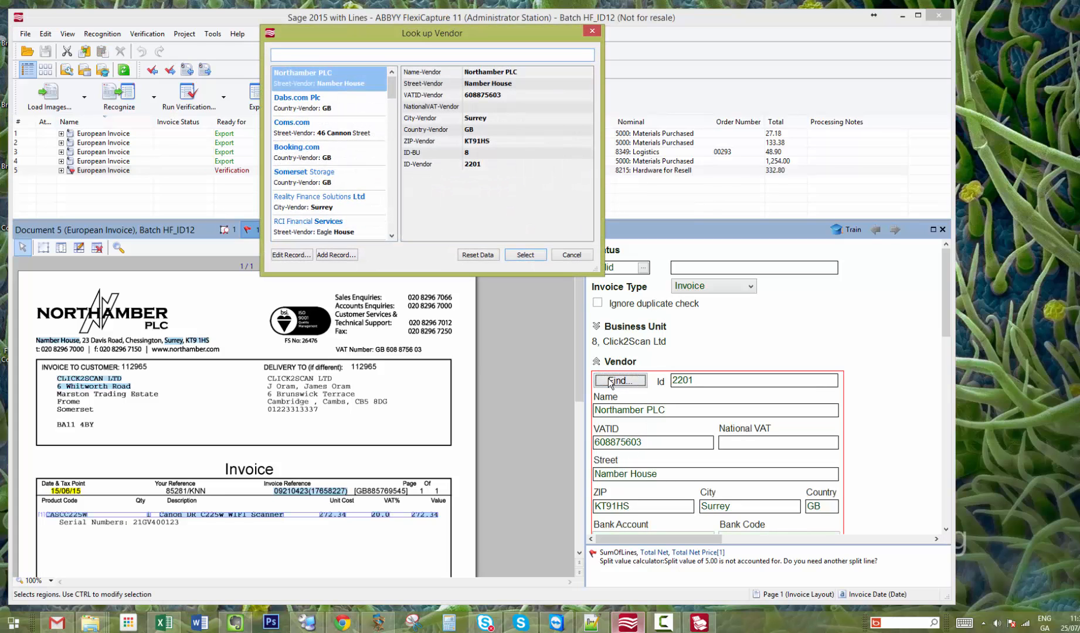
pyautogui.click(574, 256)
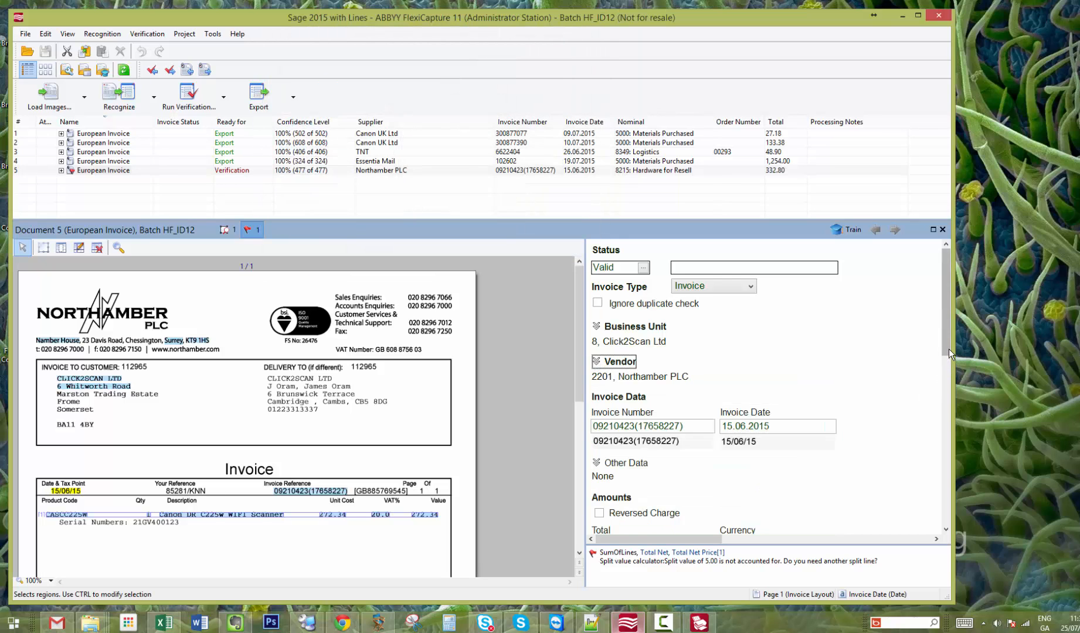
# Check the net value, tax and tax rate in the invoice's tax details against the scan, and collapse the section.
pyautogui.moveTo(949, 348); pyautogui.dragTo(908, 444)
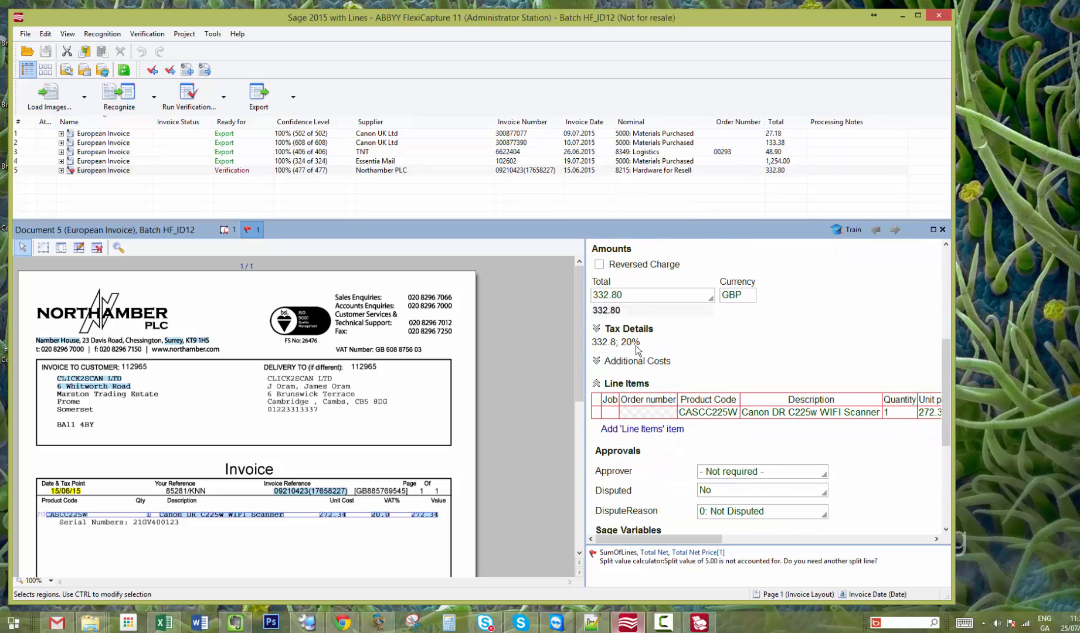
pyautogui.click(605, 332)
pyautogui.click(629, 396)
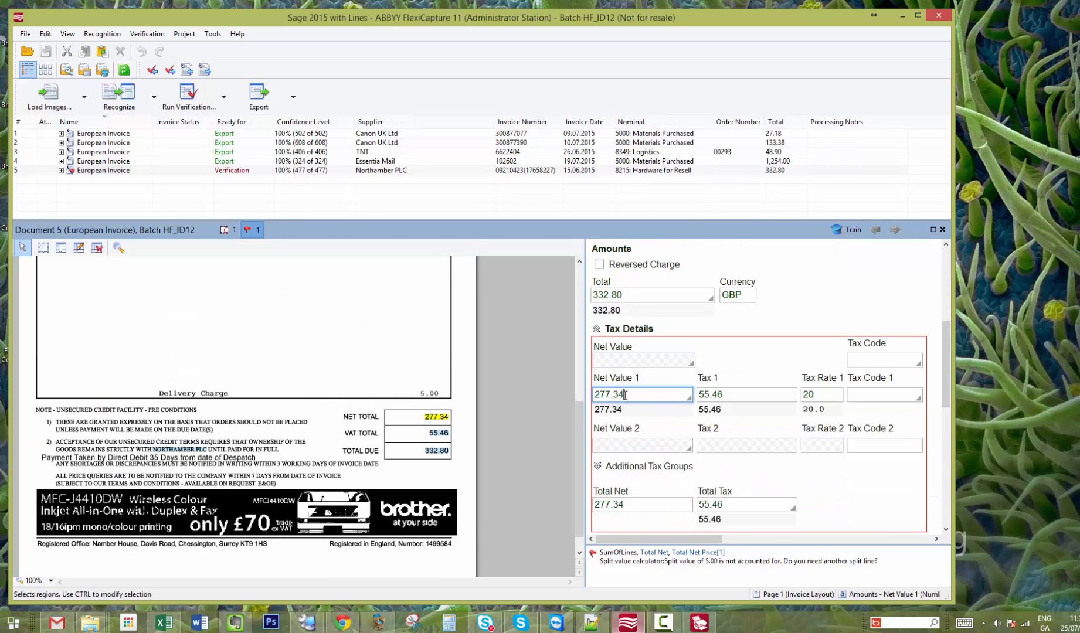
pyautogui.press('Tab')
pyautogui.press('Tab')
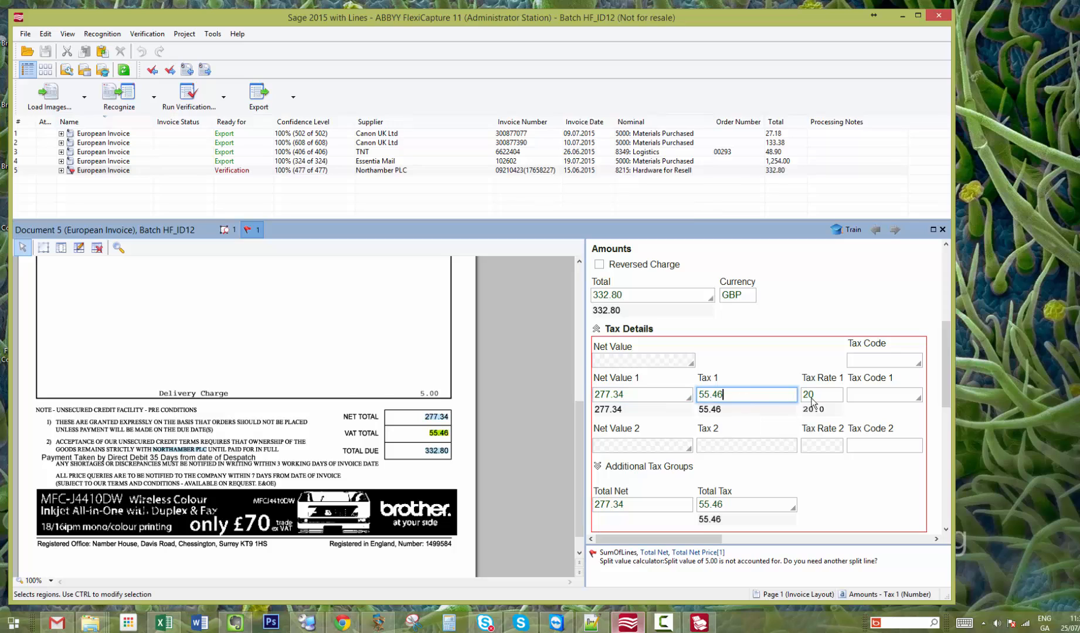
pyautogui.click(597, 331)
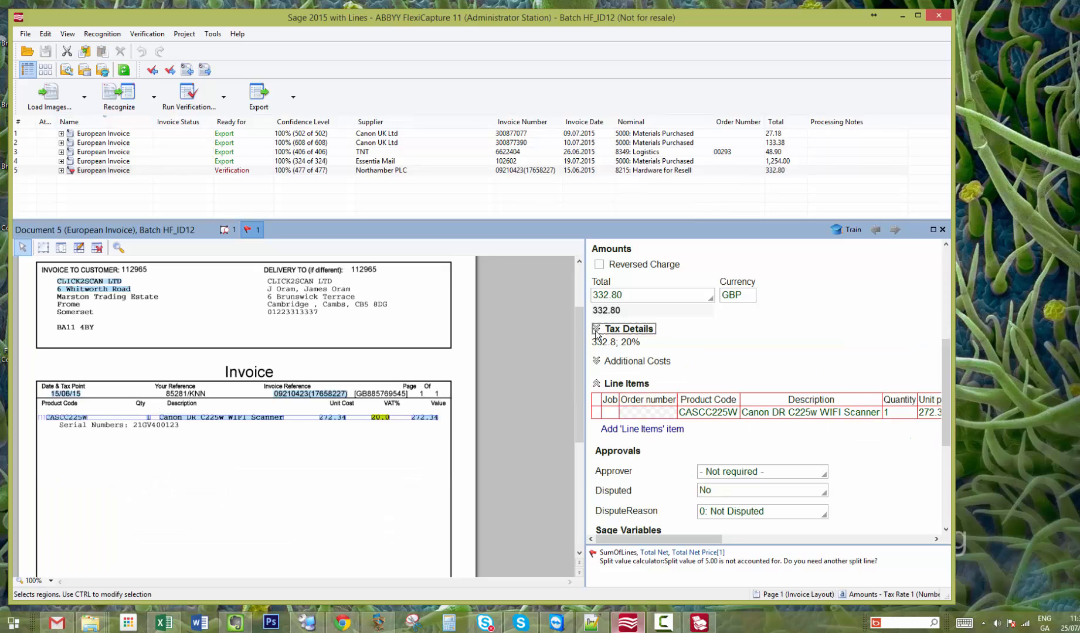
# Check the scanner line item's job, product code, description and quantity against the scanned invoice.
pyautogui.click(610, 413)
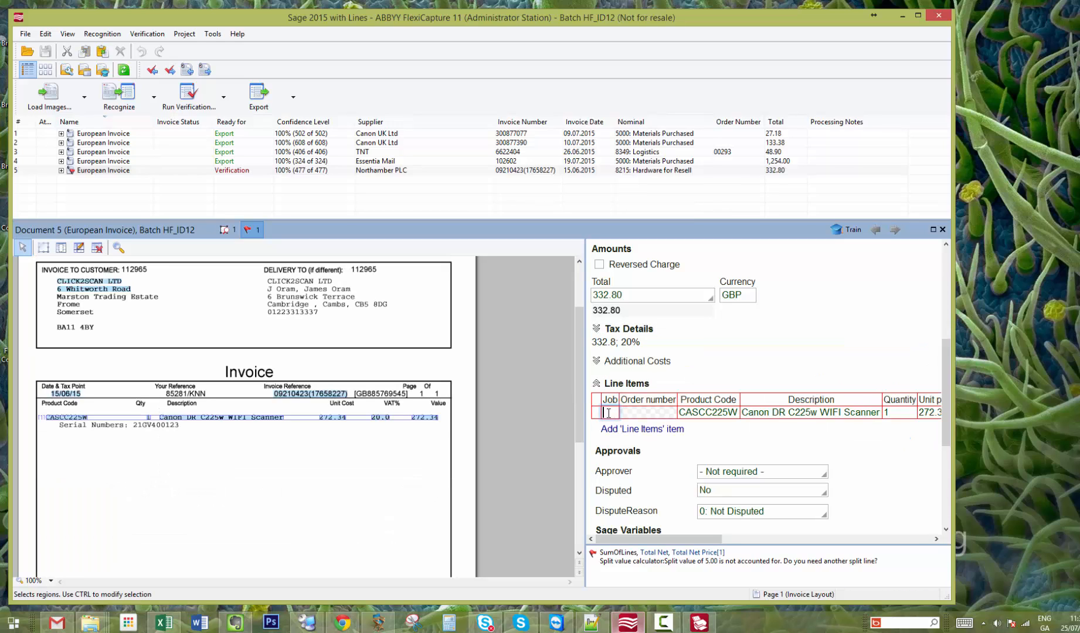
pyautogui.click(695, 414)
pyautogui.click(763, 413)
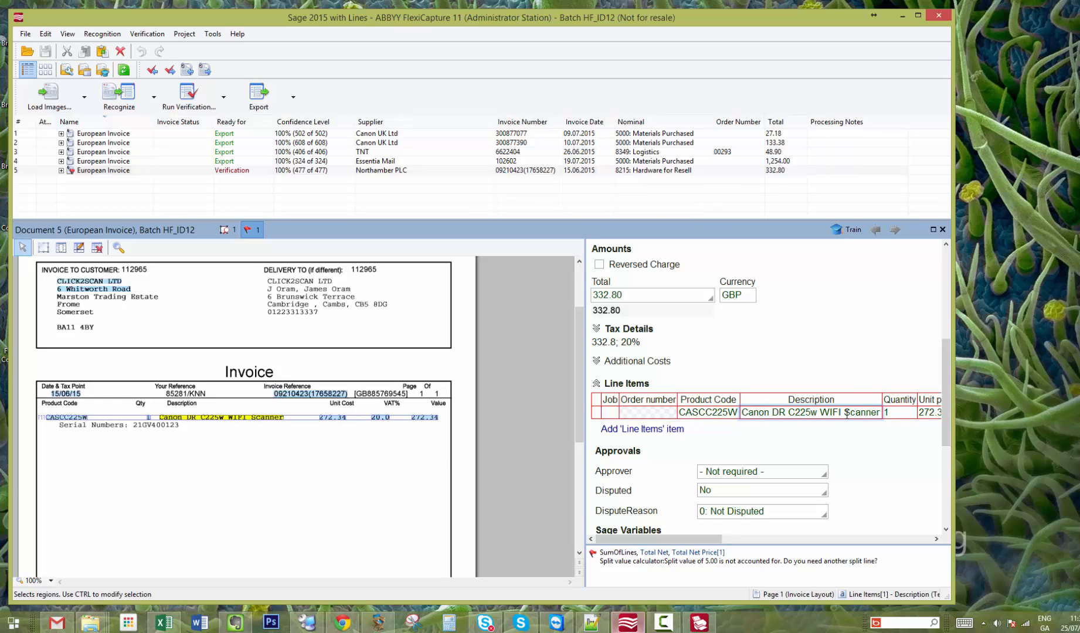
pyautogui.click(889, 413)
# Examine the available nominal codes and line cost centres for the scanner line item without changing either.
pyautogui.moveTo(727, 540); pyautogui.dragTo(912, 541)
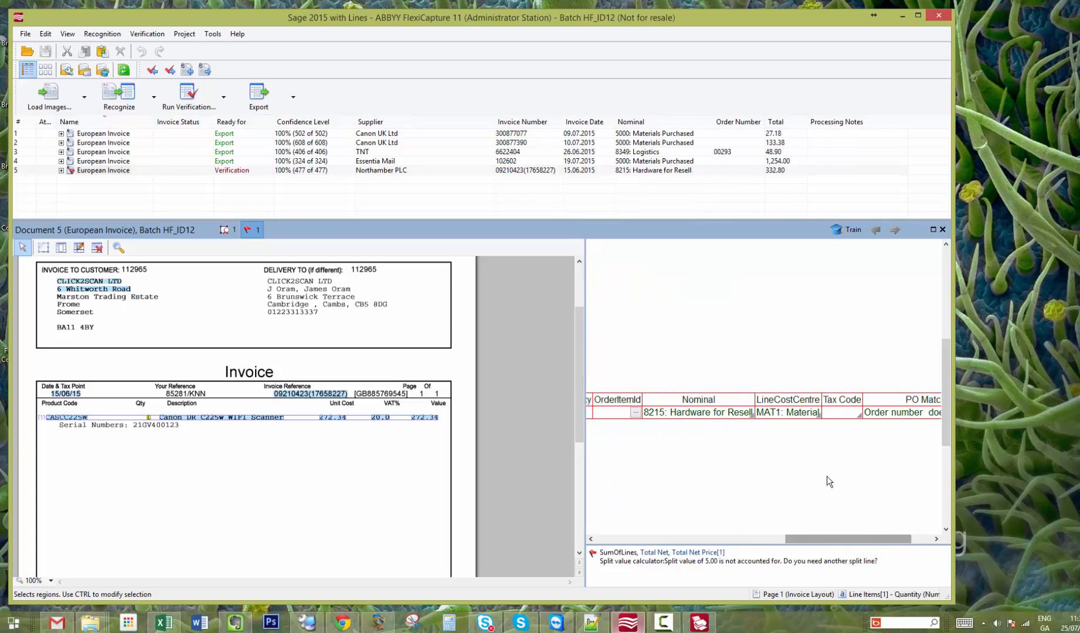
pyautogui.click(752, 415)
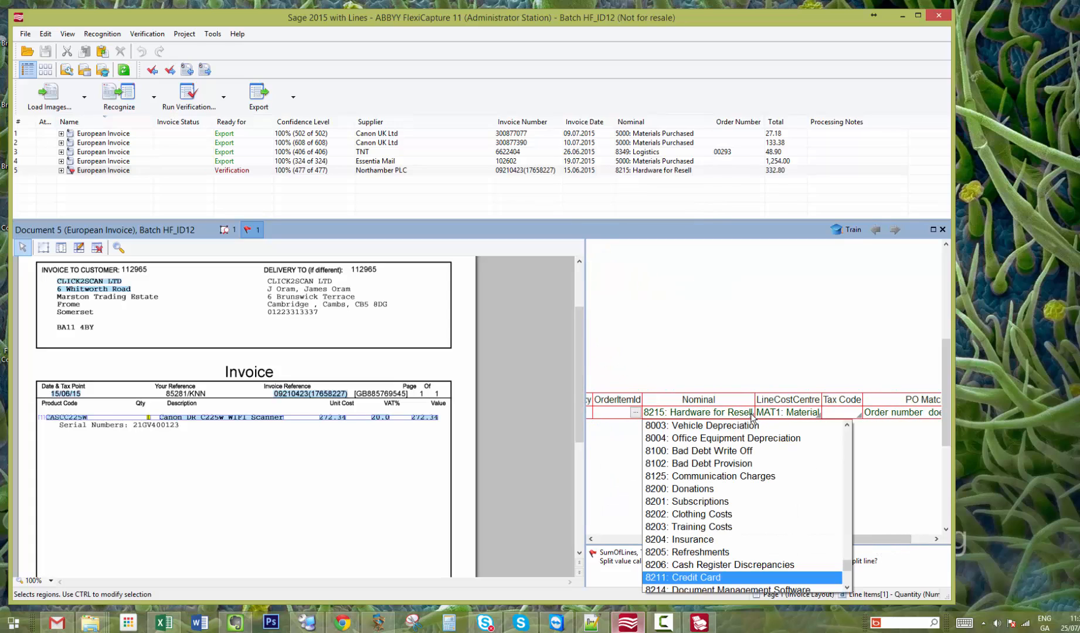
pyautogui.click(752, 415)
pyautogui.click(819, 414)
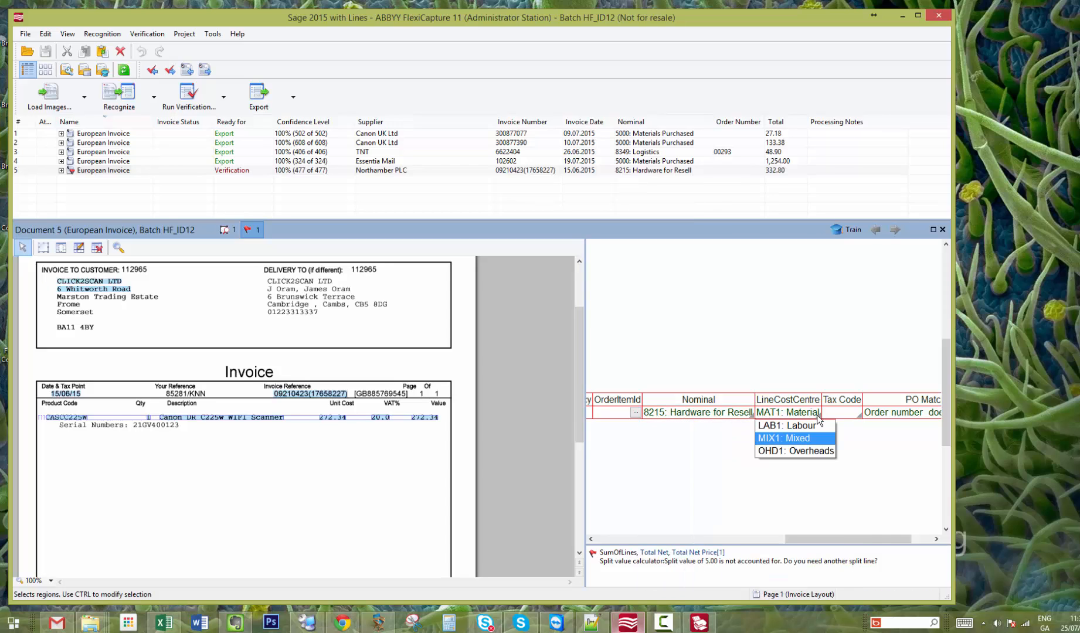
pyautogui.click(819, 415)
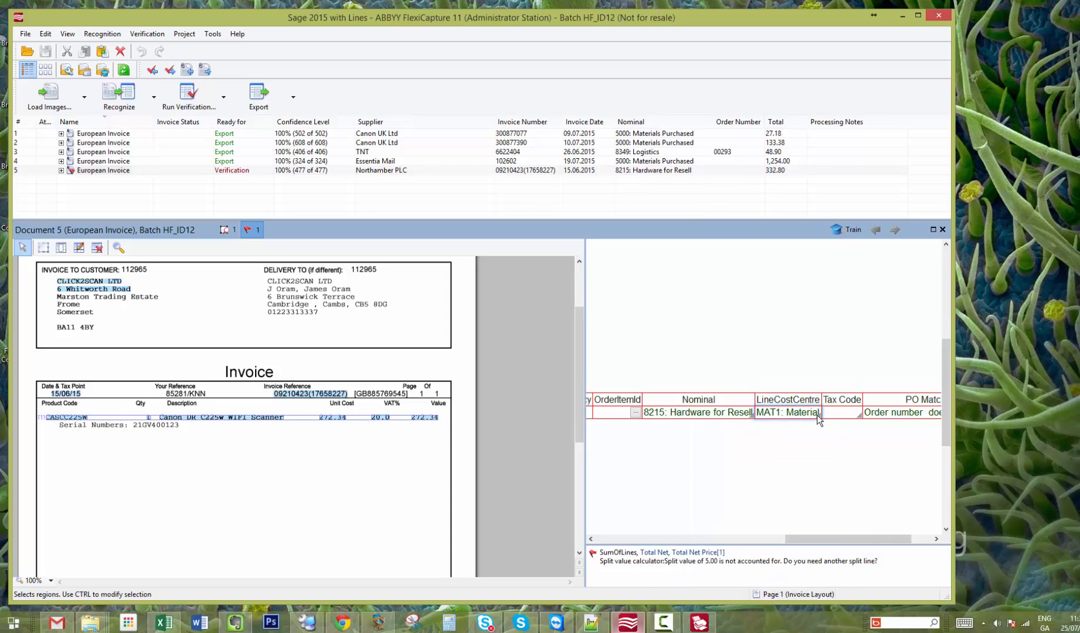
# Set the scanner line item's tax code to 1: T1 Rate and check its PO match.
pyautogui.click(859, 416)
pyautogui.click(859, 447)
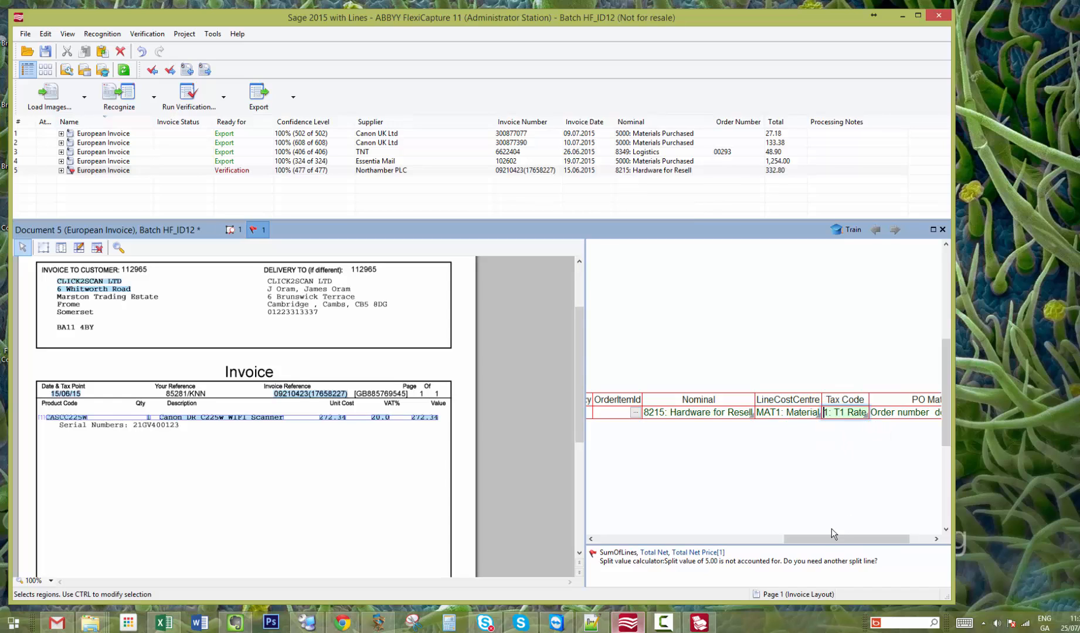
pyautogui.moveTo(834, 538); pyautogui.dragTo(900, 547)
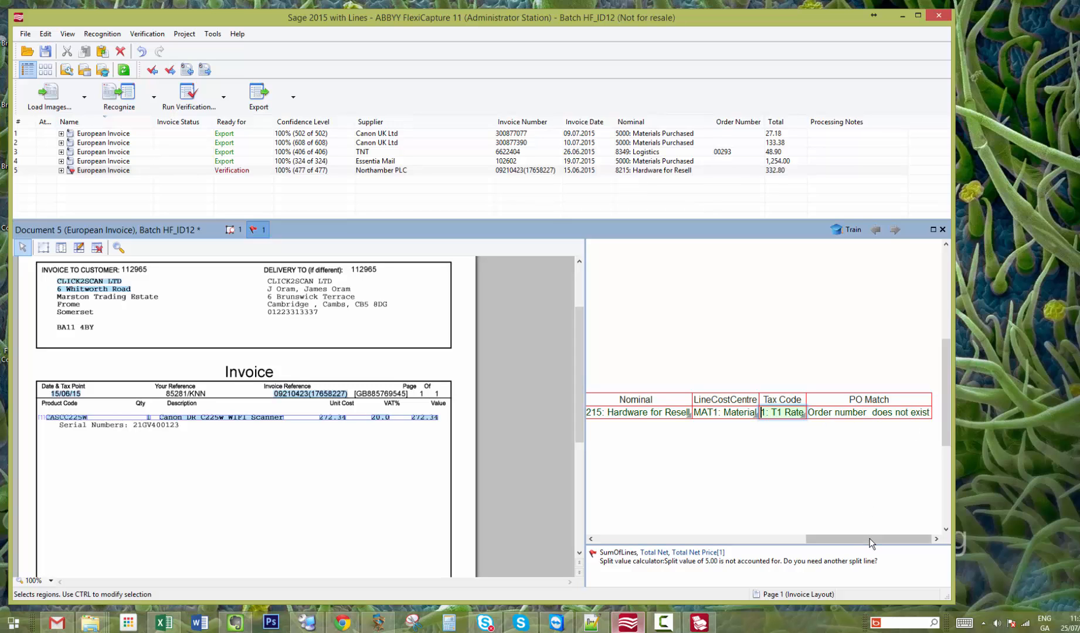
# Assign the third person in the approver choices as the invoice's approver.
pyautogui.moveTo(870, 539); pyautogui.dragTo(647, 545)
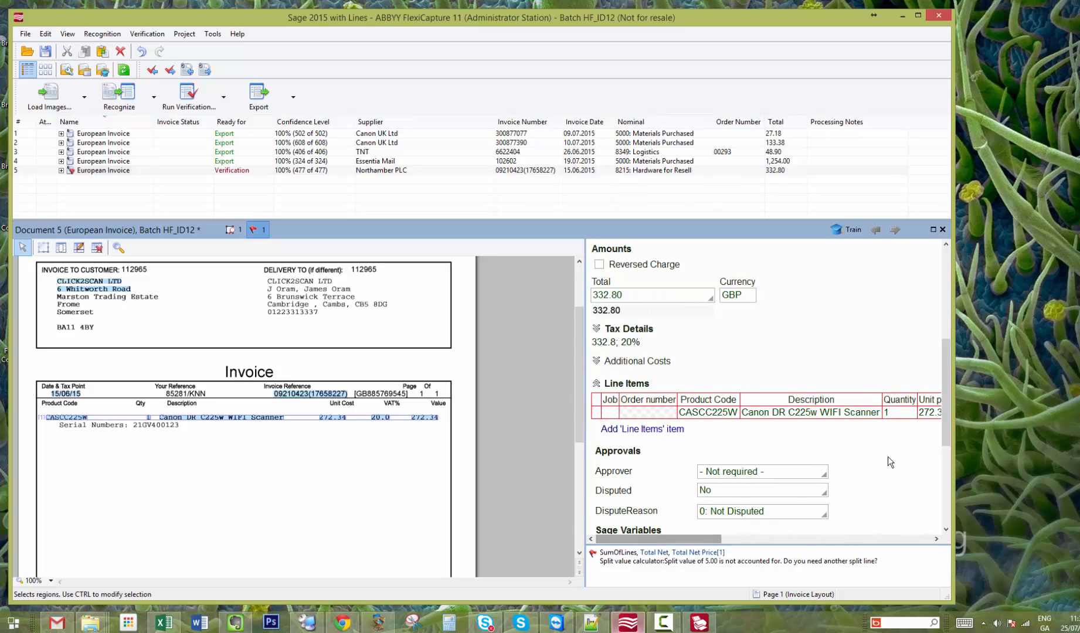
pyautogui.moveTo(946, 423); pyautogui.dragTo(924, 495)
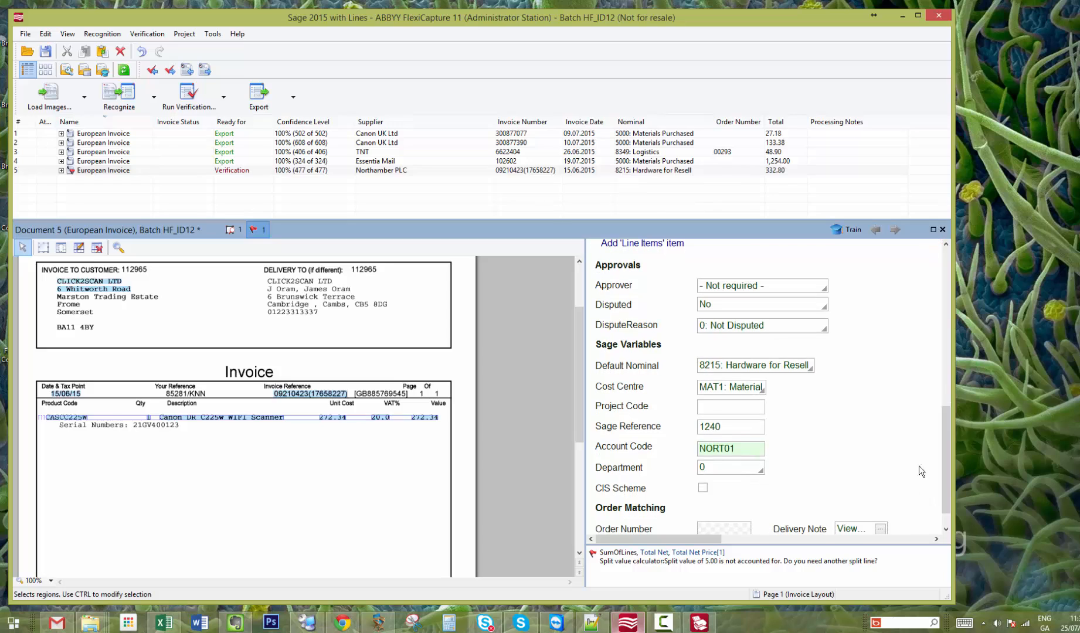
pyautogui.click(826, 291)
pyautogui.click(827, 289)
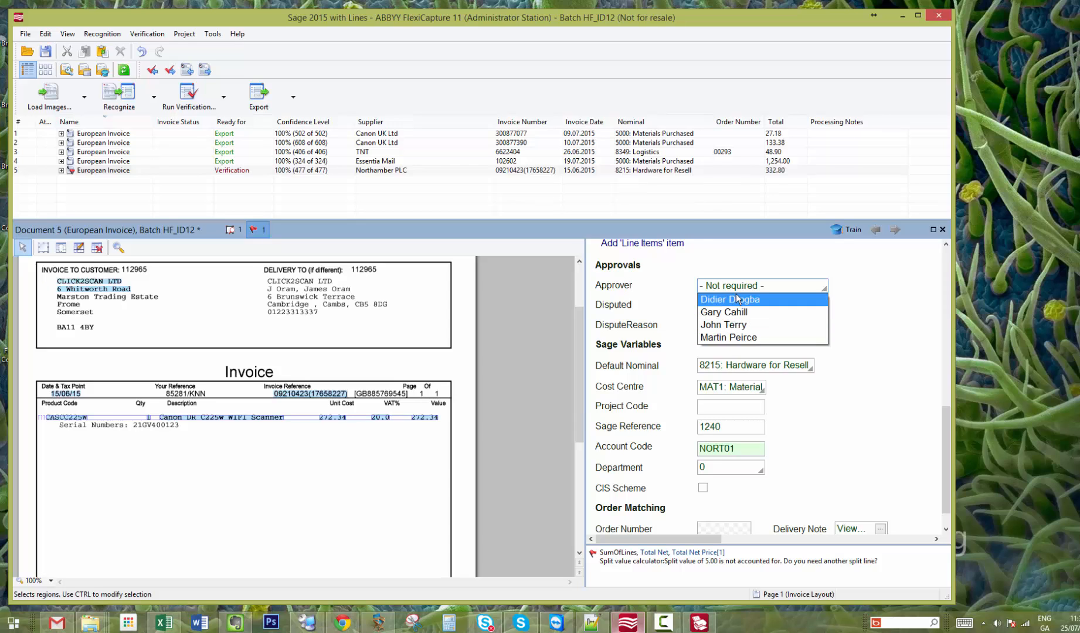
pyautogui.click(722, 325)
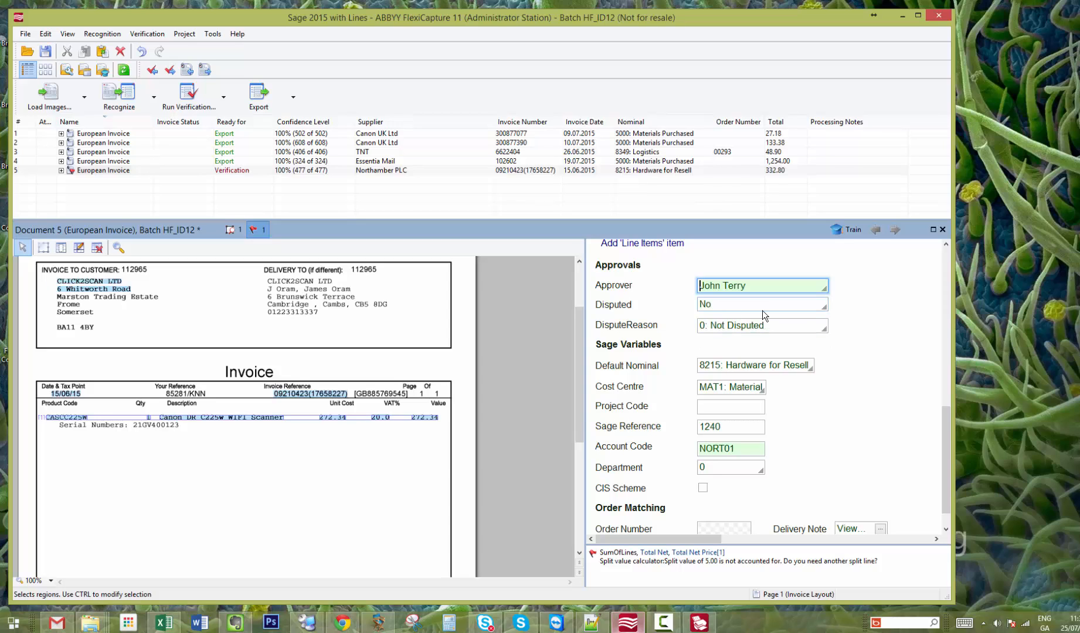
# Mark the invoice as disputed with the dispute reason 3: Quantity.
pyautogui.click(824, 306)
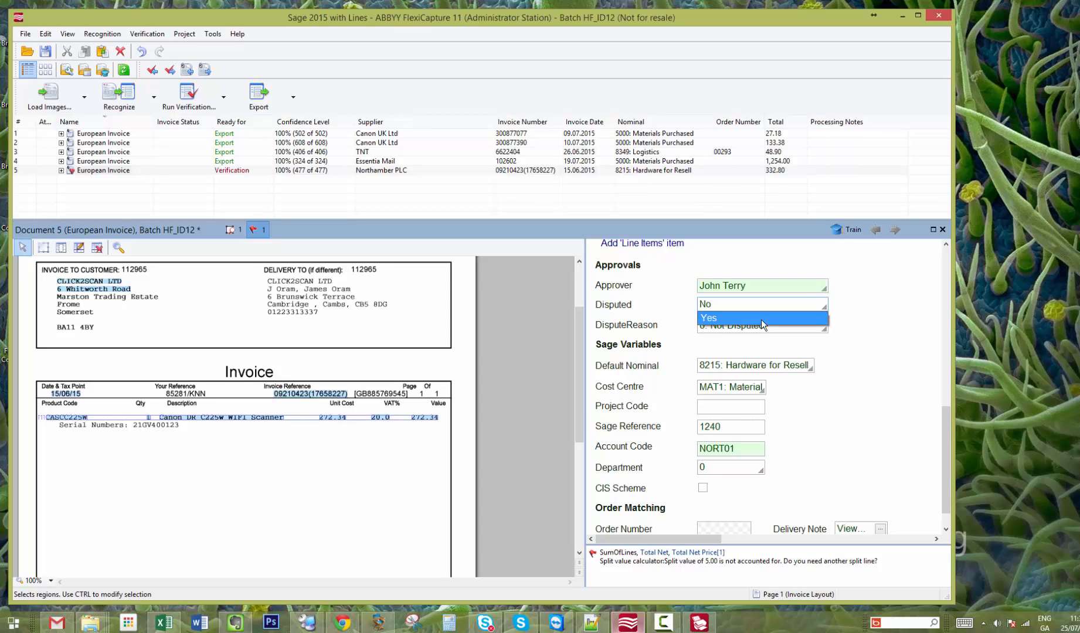
pyautogui.click(753, 318)
pyautogui.click(825, 327)
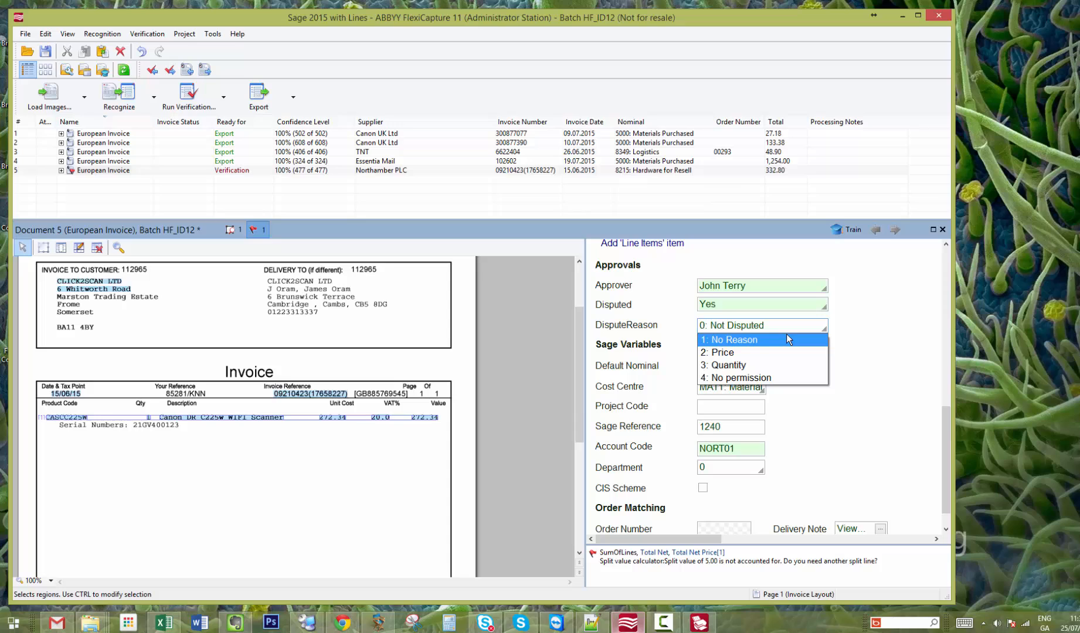
pyautogui.click(738, 366)
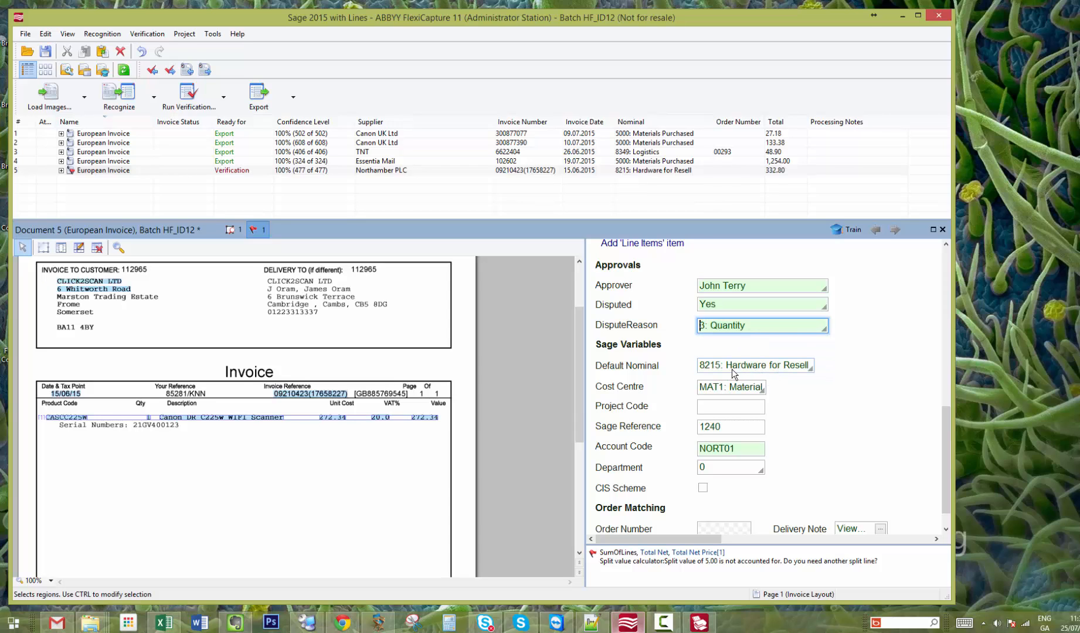
# Enter 1022 as the project code in the Sage variables.
pyautogui.moveTo(944, 417)
pyautogui.mouseDown()
pyautogui.moveTo(944, 367)
pyautogui.moveTo(945, 428)
pyautogui.mouseUp()
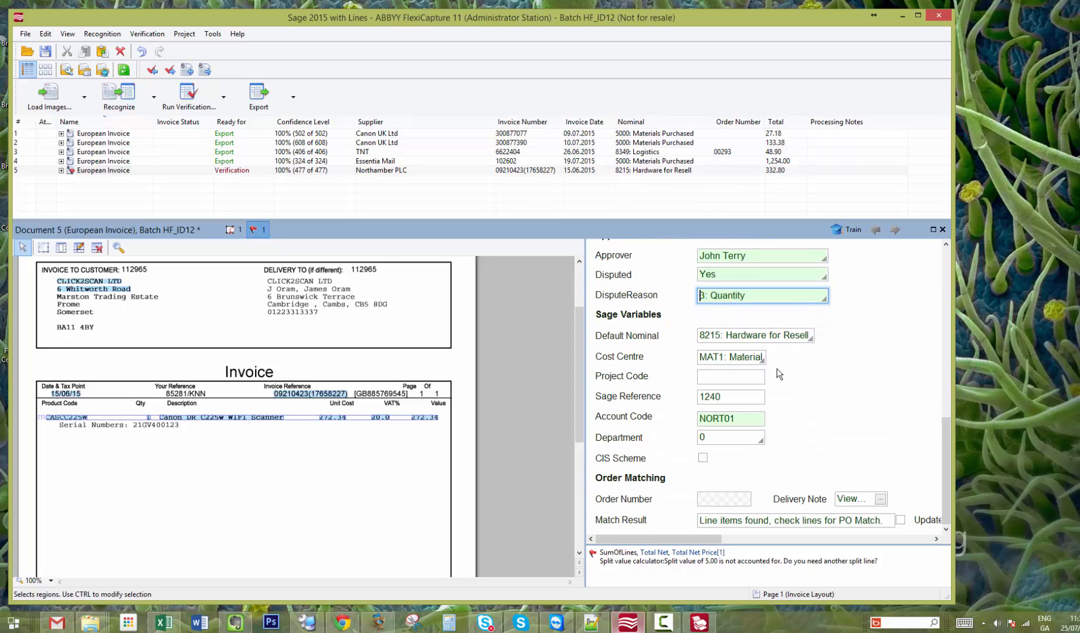
pyautogui.click(719, 377)
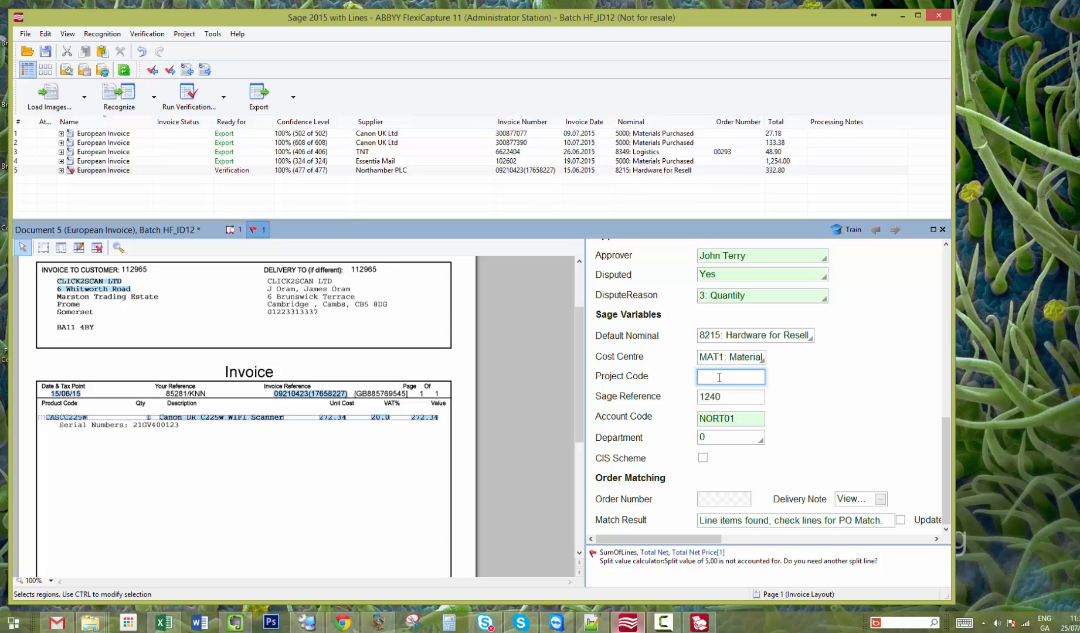
pyautogui.write('1022')
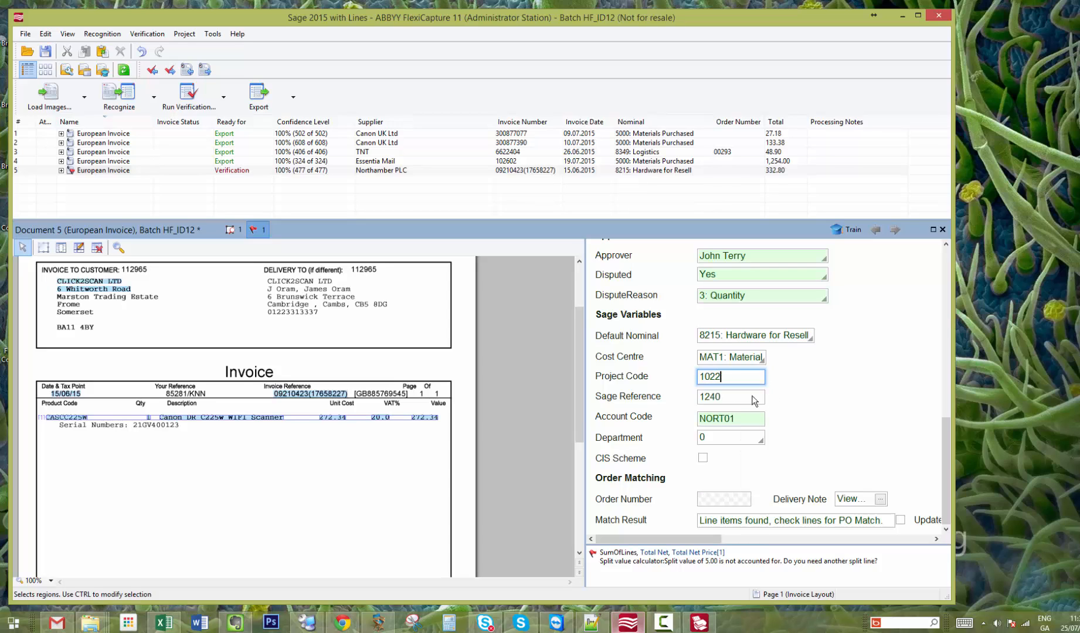
pyautogui.press('Tab')
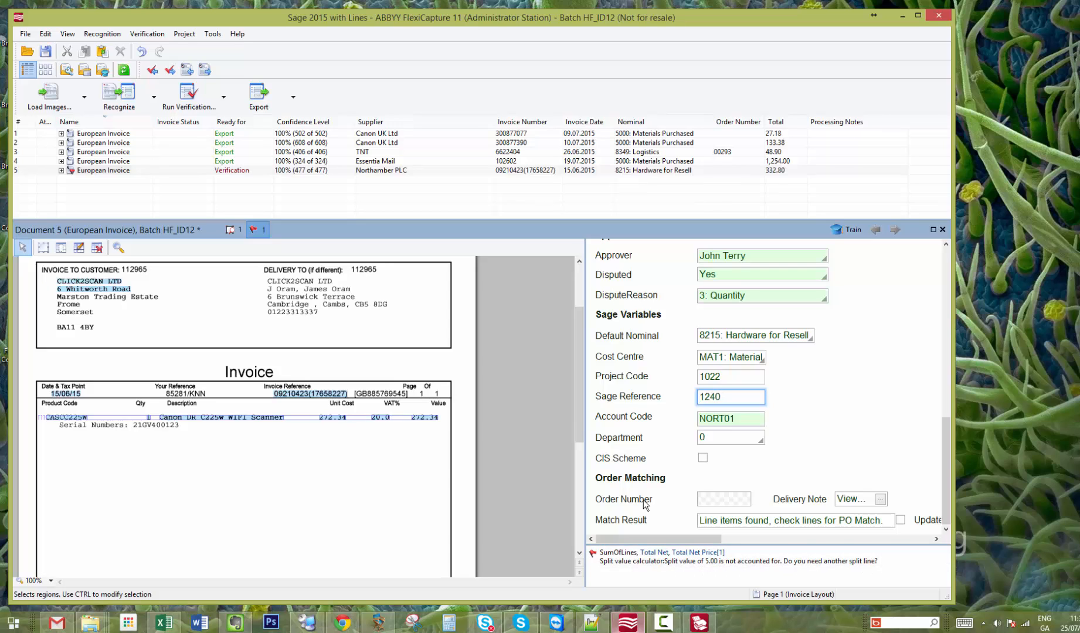
# Add a second line item for the invoice's delivery charge with the description Carriage.
pyautogui.moveTo(579, 375); pyautogui.dragTo(556, 557)
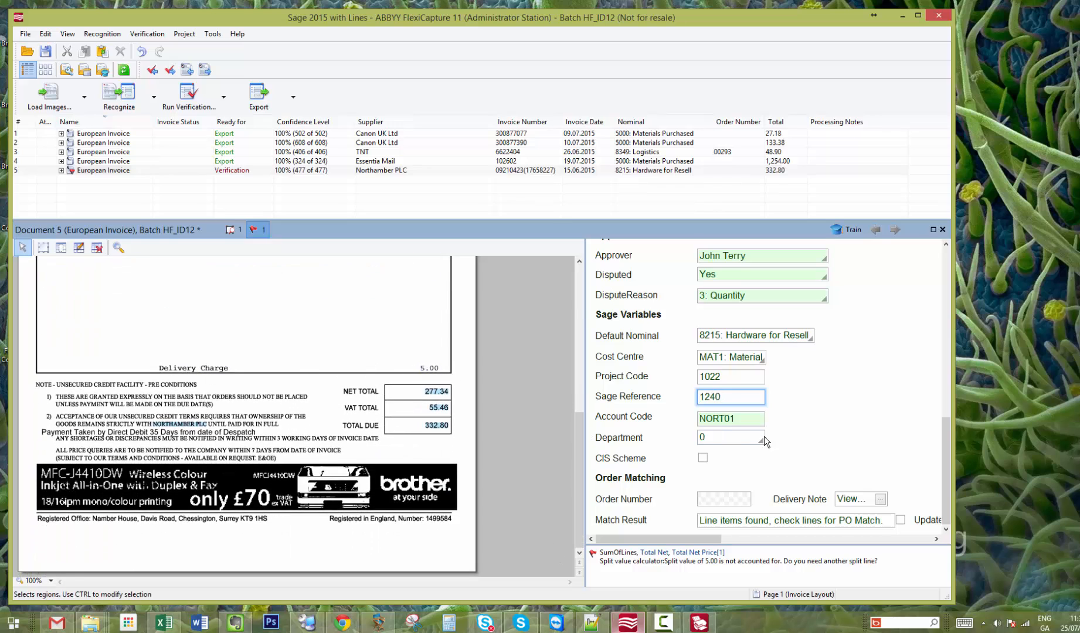
pyautogui.moveTo(949, 484); pyautogui.dragTo(943, 418)
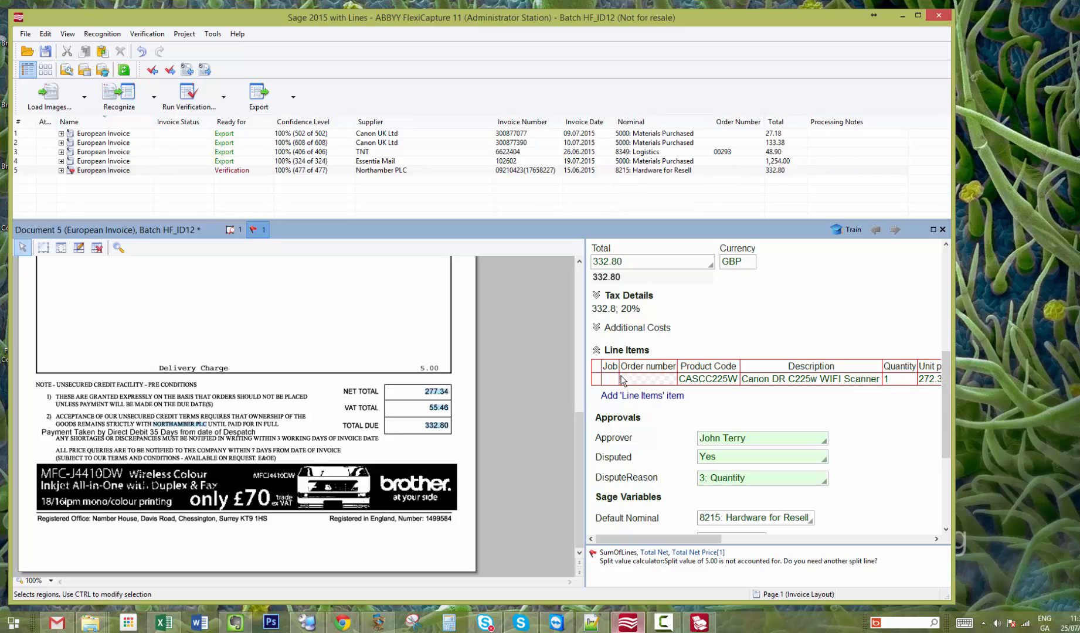
pyautogui.click(596, 379)
pyautogui.click(627, 397)
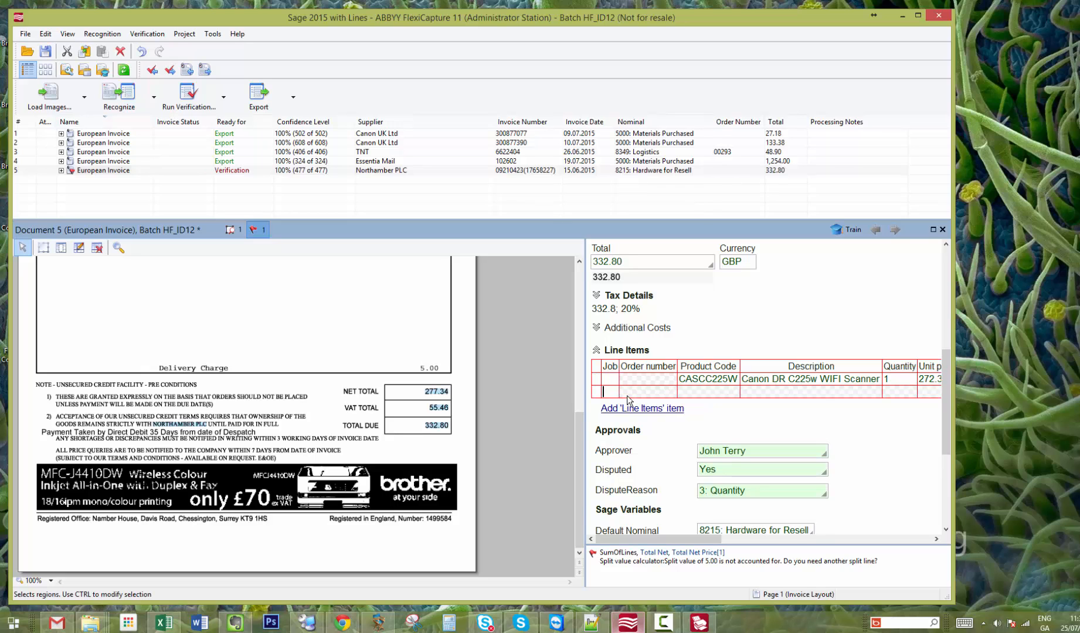
pyautogui.moveTo(681, 535); pyautogui.dragTo(694, 516)
pyautogui.click(751, 392)
pyautogui.write('C')
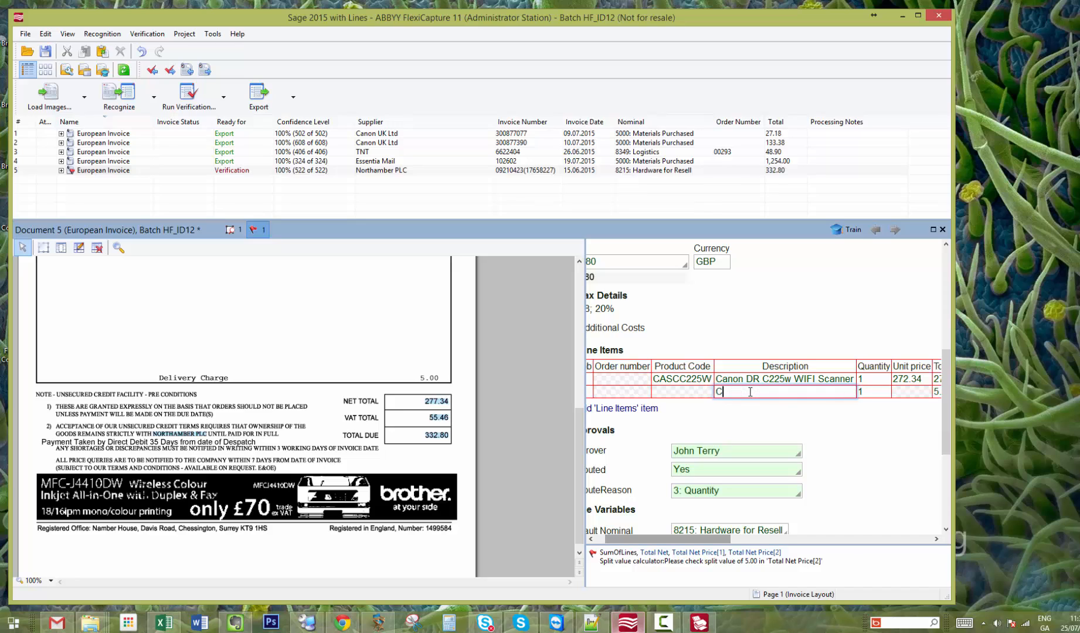
pyautogui.write('arriage')
# Set the Carriage line item's unit price to 5.00 and choose its tax code.
pyautogui.moveTo(708, 538); pyautogui.dragTo(756, 466)
pyautogui.click(762, 393)
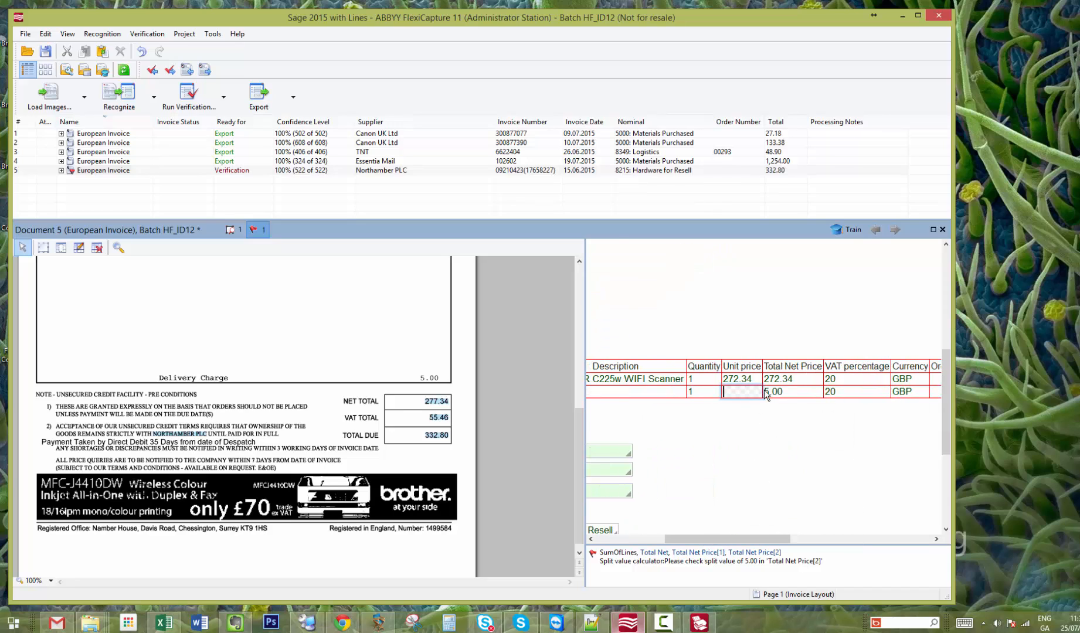
pyautogui.write('5.00')
pyautogui.press('Tab')
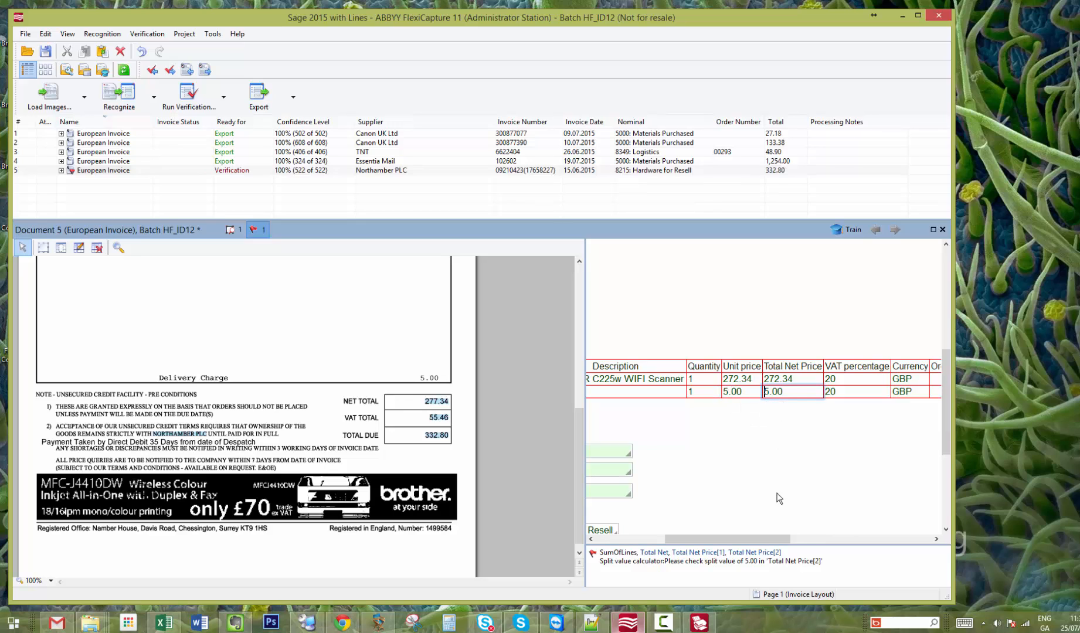
pyautogui.moveTo(698, 539); pyautogui.dragTo(842, 477)
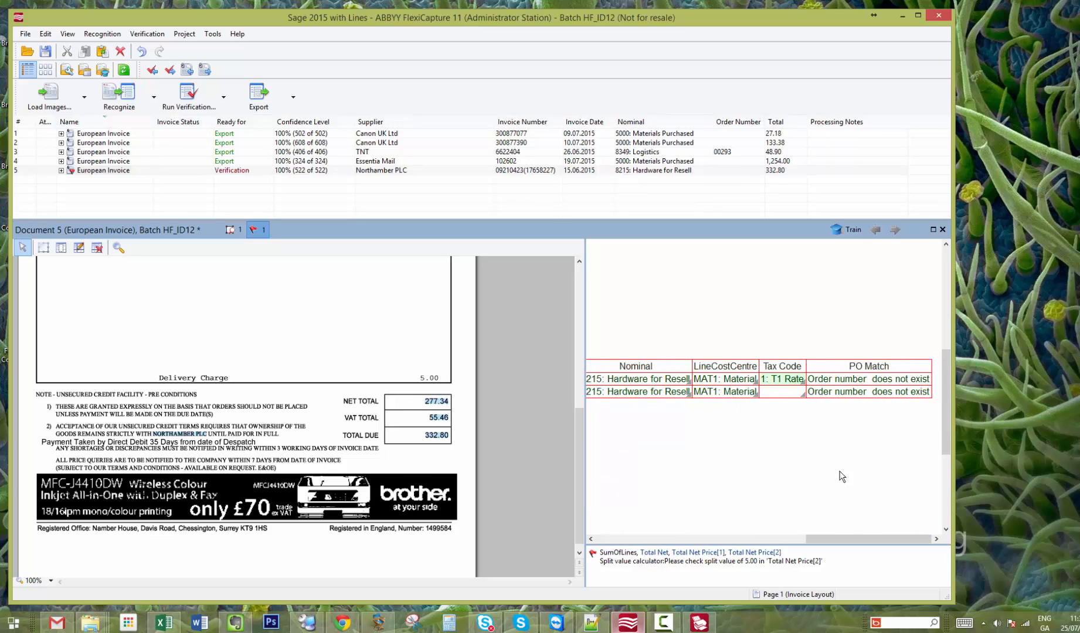
pyautogui.click(805, 394)
pyautogui.click(781, 416)
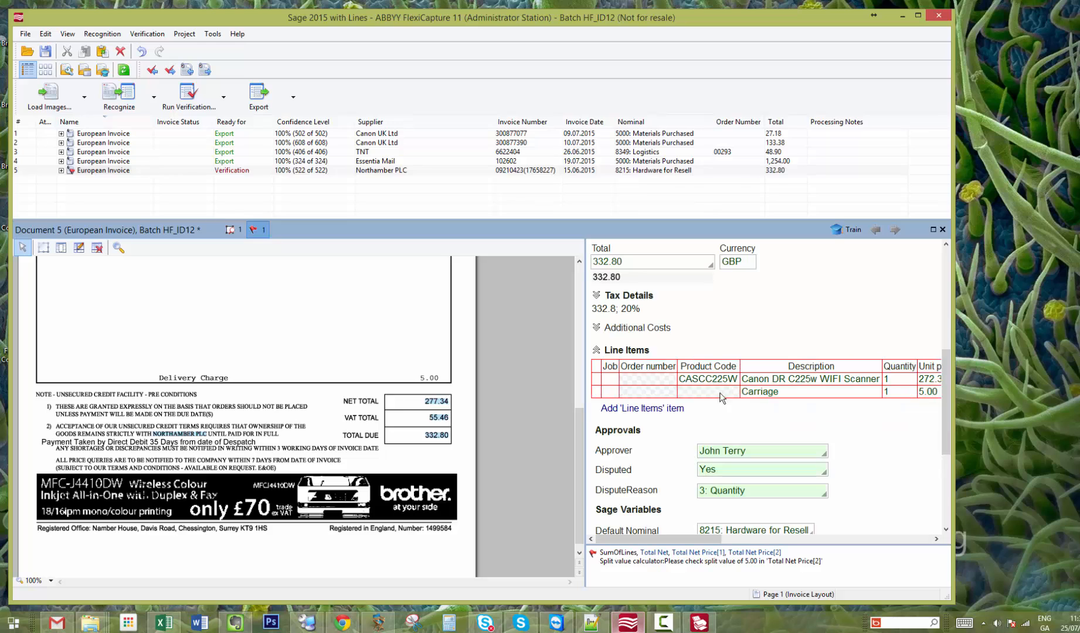
# Resolve the split value check by confirming the Carriage line item's total net price of 5.00.
pyautogui.click(708, 392)
pyautogui.press('Tab')
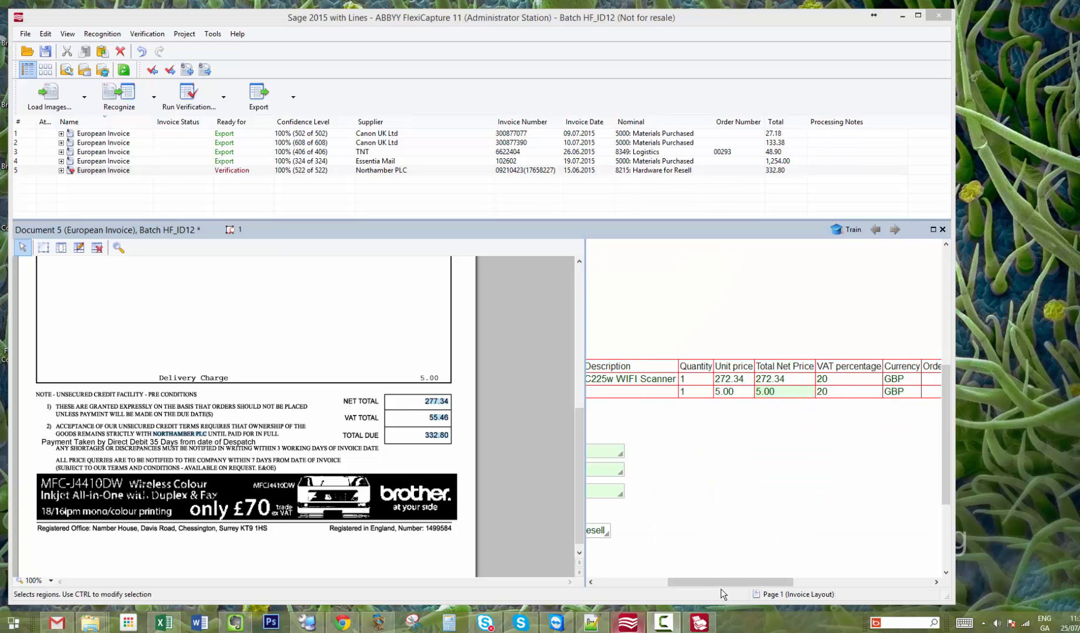
pyautogui.moveTo(714, 582); pyautogui.dragTo(636, 590)
pyautogui.moveTo(943, 479); pyautogui.dragTo(920, 277)
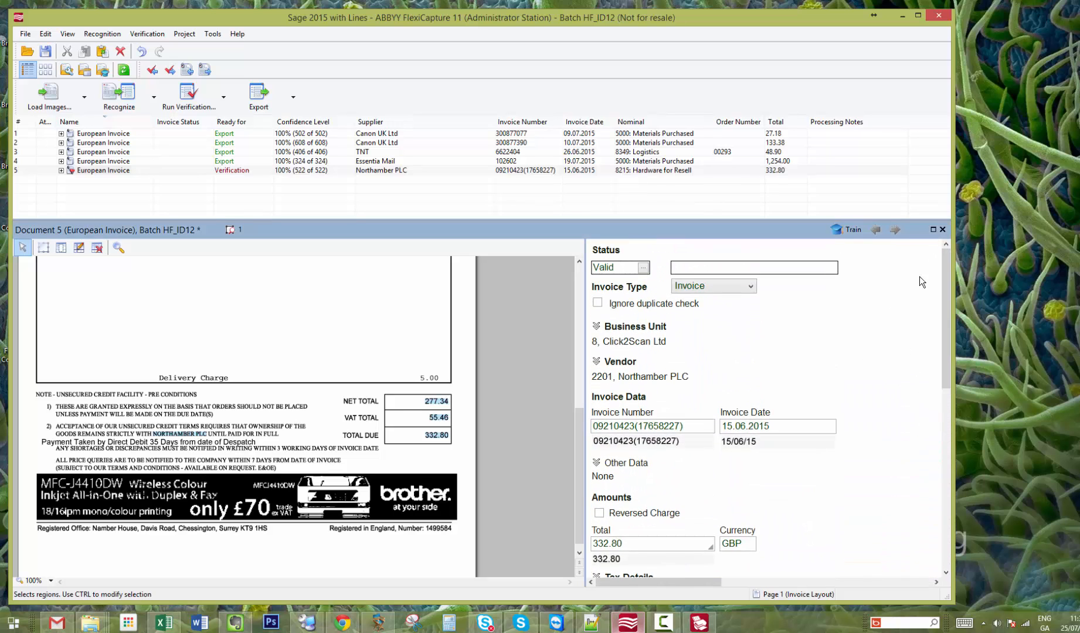
# Close the Northamber PLC invoice with its changes saved and export it from the batch.
pyautogui.click(943, 229)
pyautogui.click(422, 339)
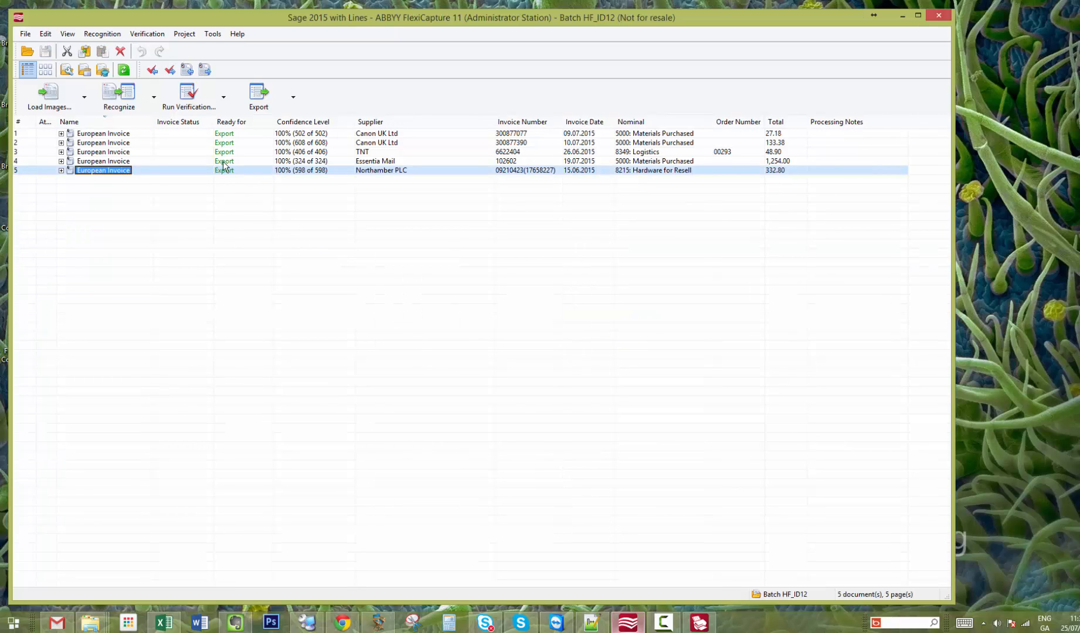
pyautogui.click(263, 99)
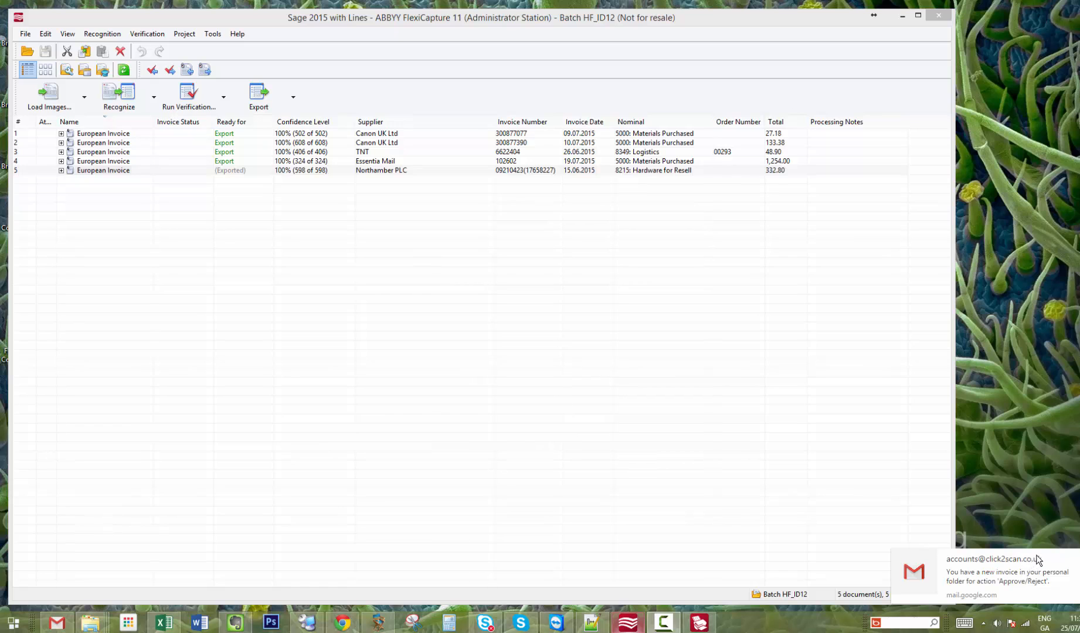
# Switch to Gmail and open the new 'Approve/Reject' invoice notification in the inbox, bringing the whole message into view.
pyautogui.click(56, 623)
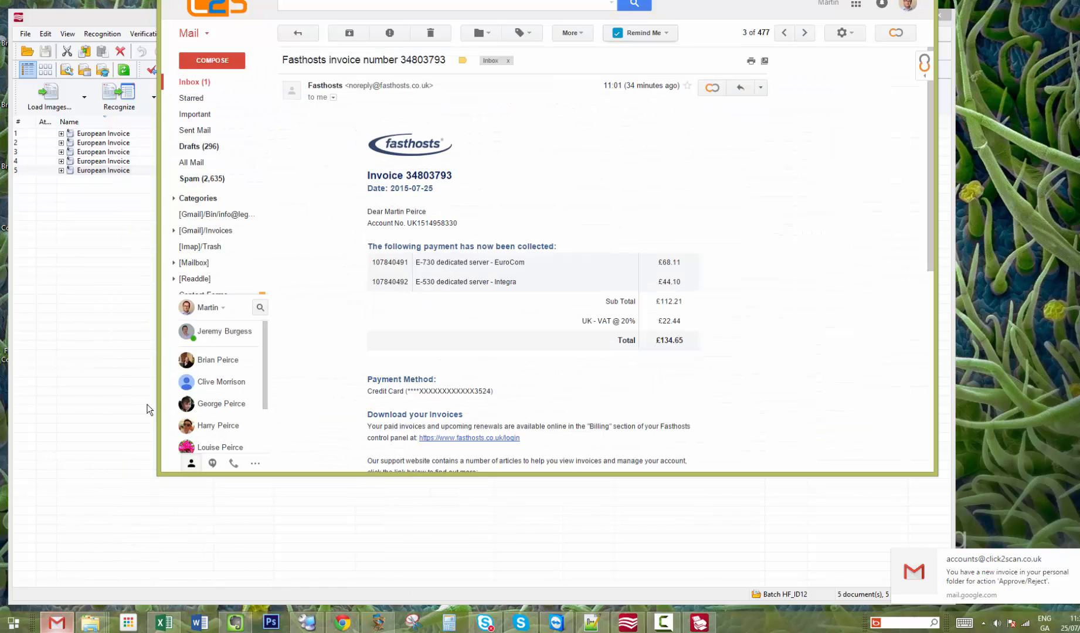
pyautogui.click(199, 82)
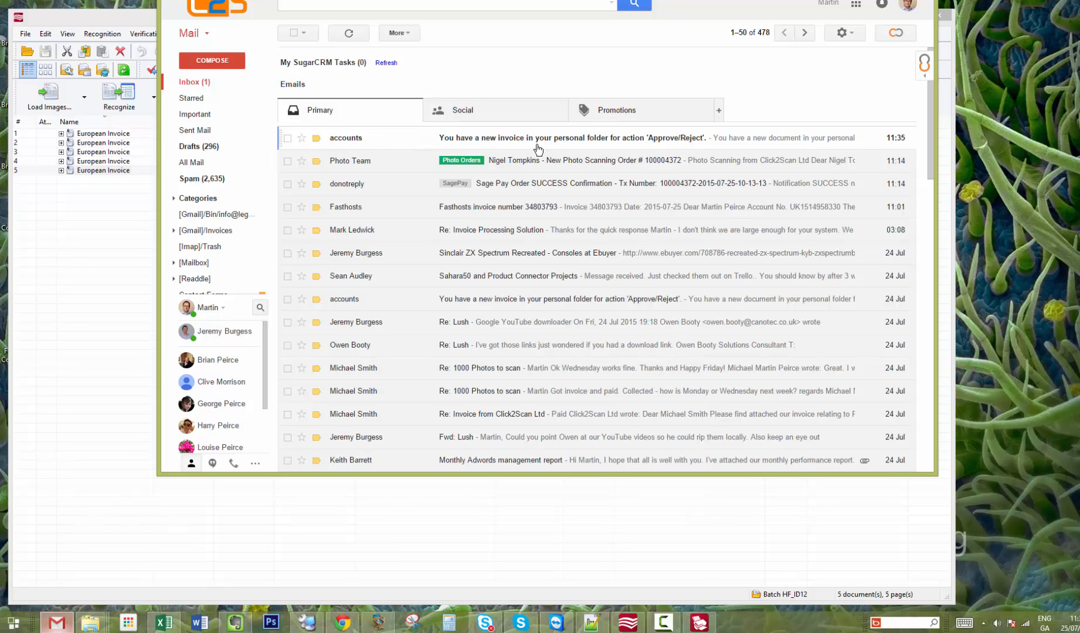
pyautogui.click(598, 142)
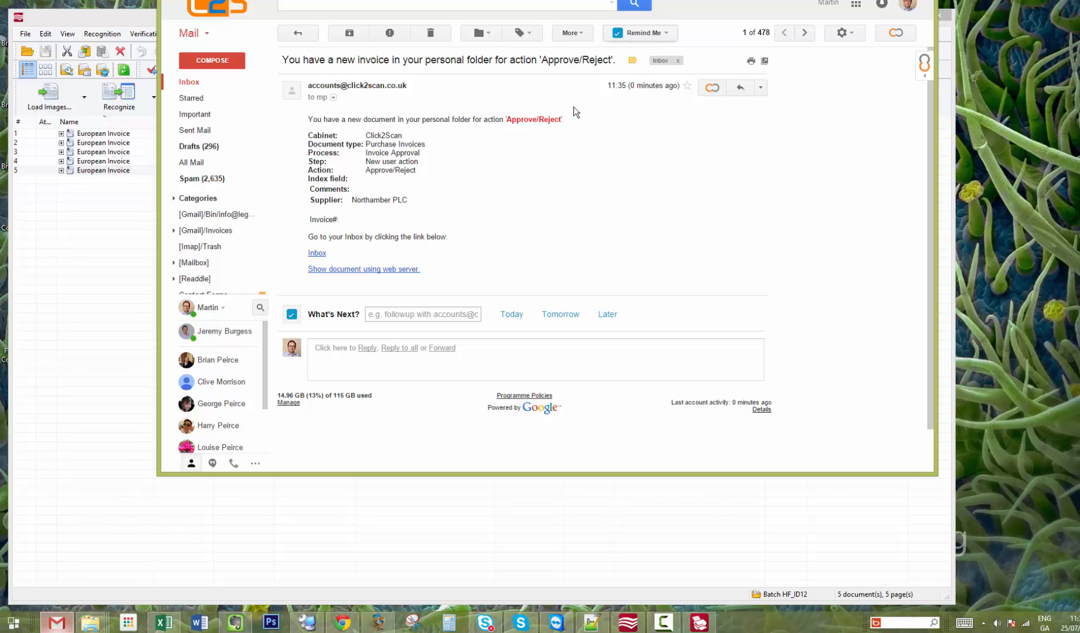
pyautogui.moveTo(470, 0); pyautogui.dragTo(410, 61)
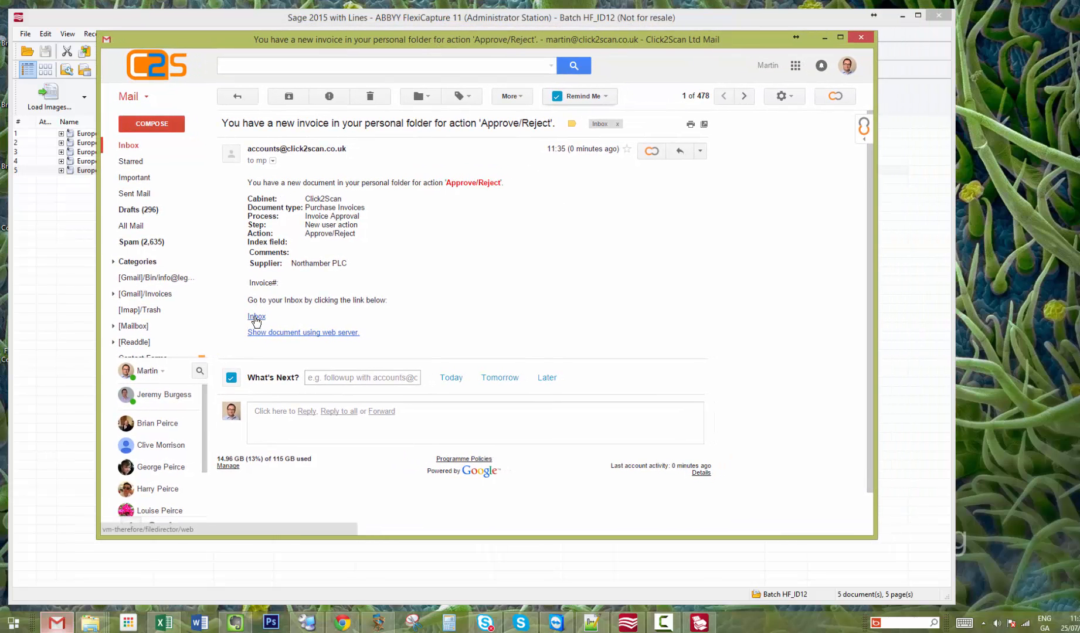
# Follow the notification's Inbox link to FileDirector web, open the Northamber PLC invoice and inspect its enlarged image.
pyautogui.click(256, 317)
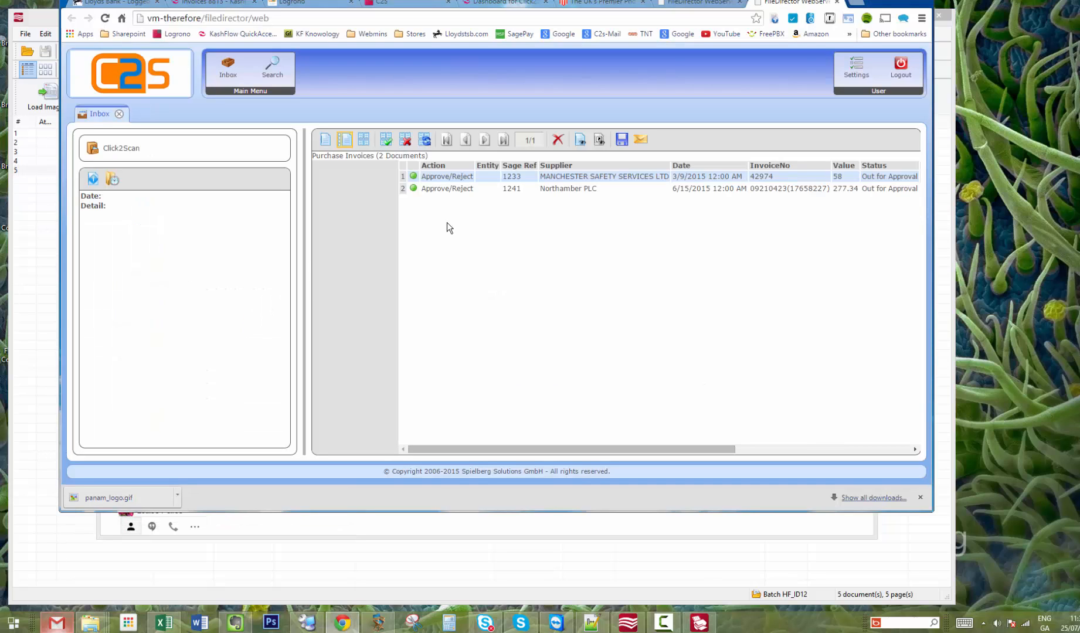
pyautogui.click(466, 189)
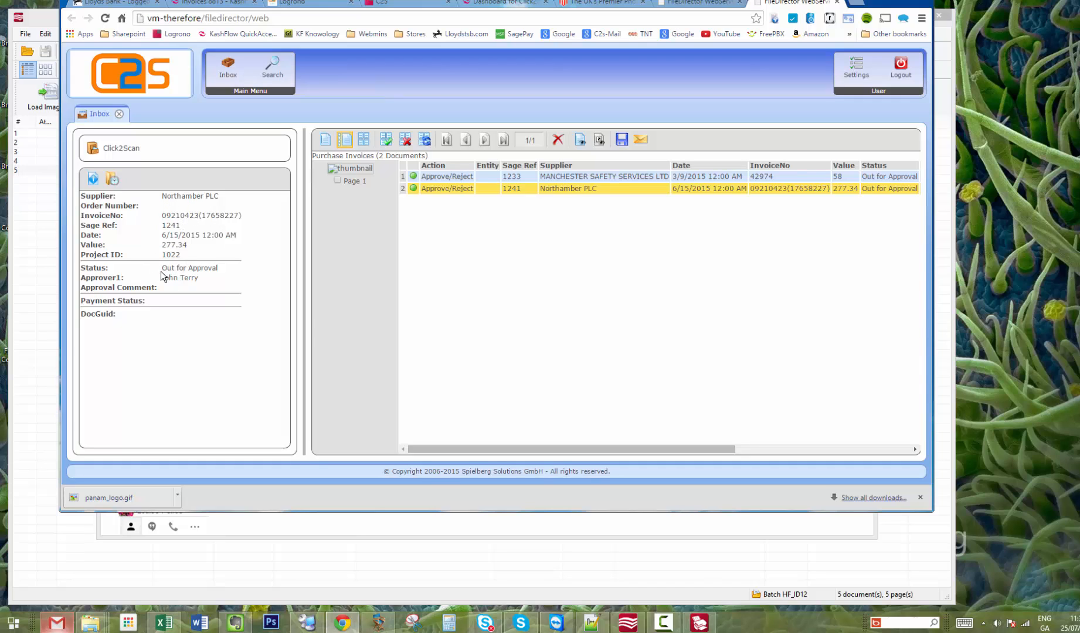
pyautogui.doubleClick(512, 189)
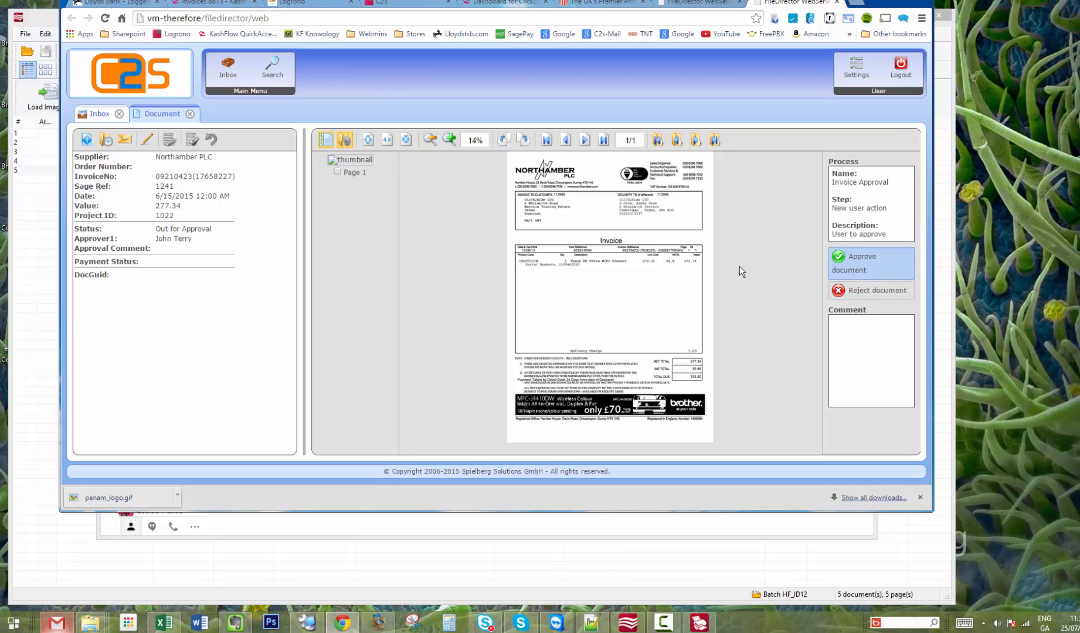
pyautogui.click(450, 141)
pyautogui.click(450, 140)
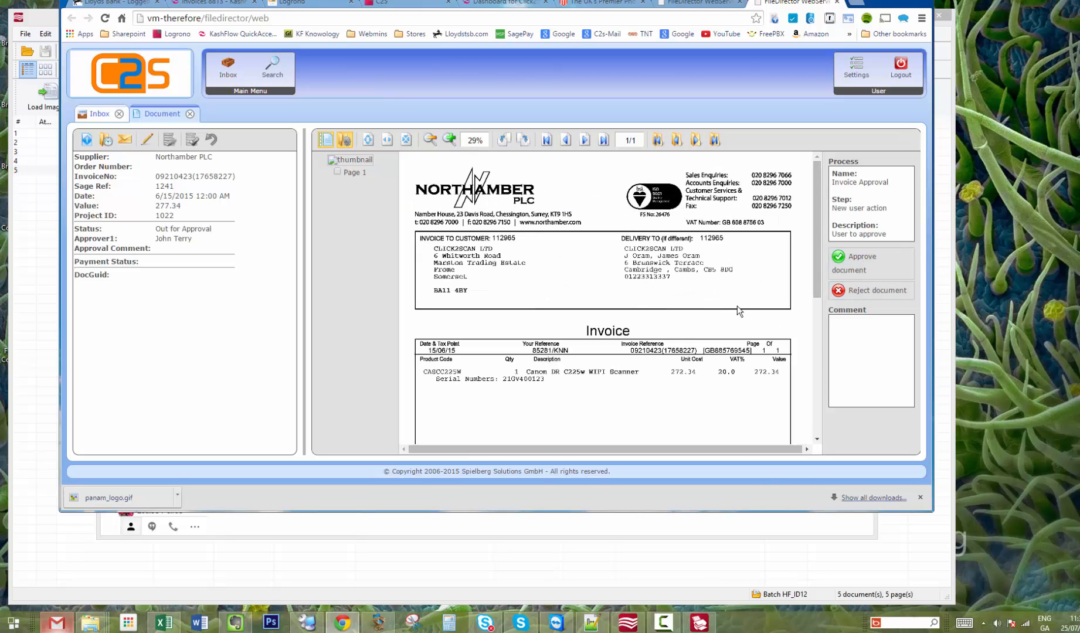
pyautogui.moveTo(817, 284); pyautogui.dragTo(815, 318)
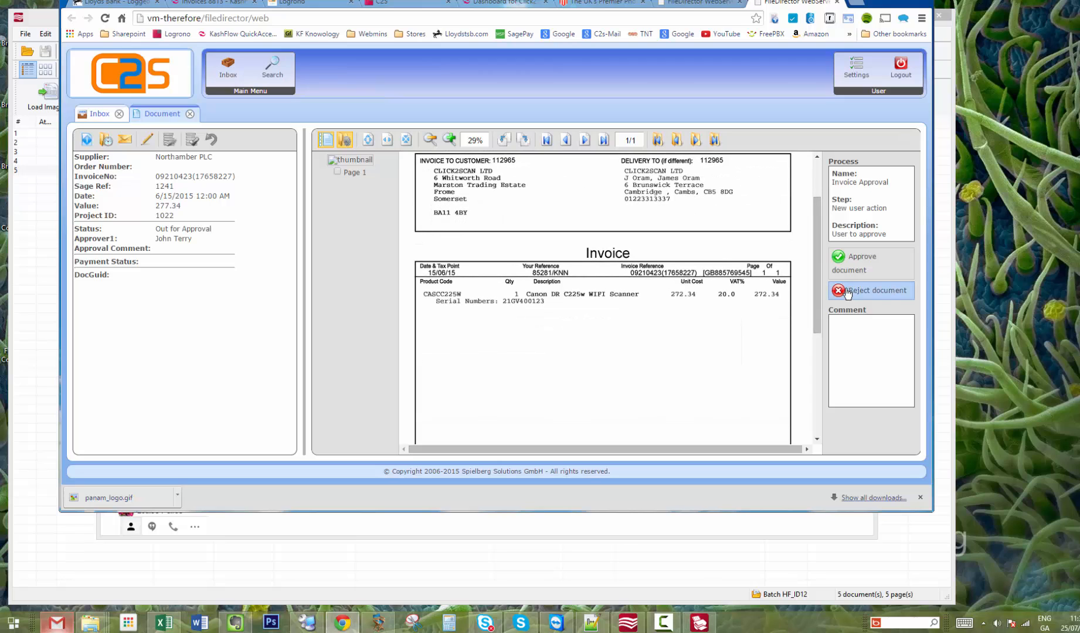
# Reject the Northamber PLC invoice with the comment "Wrong quantity - please get credit note".
pyautogui.click(854, 291)
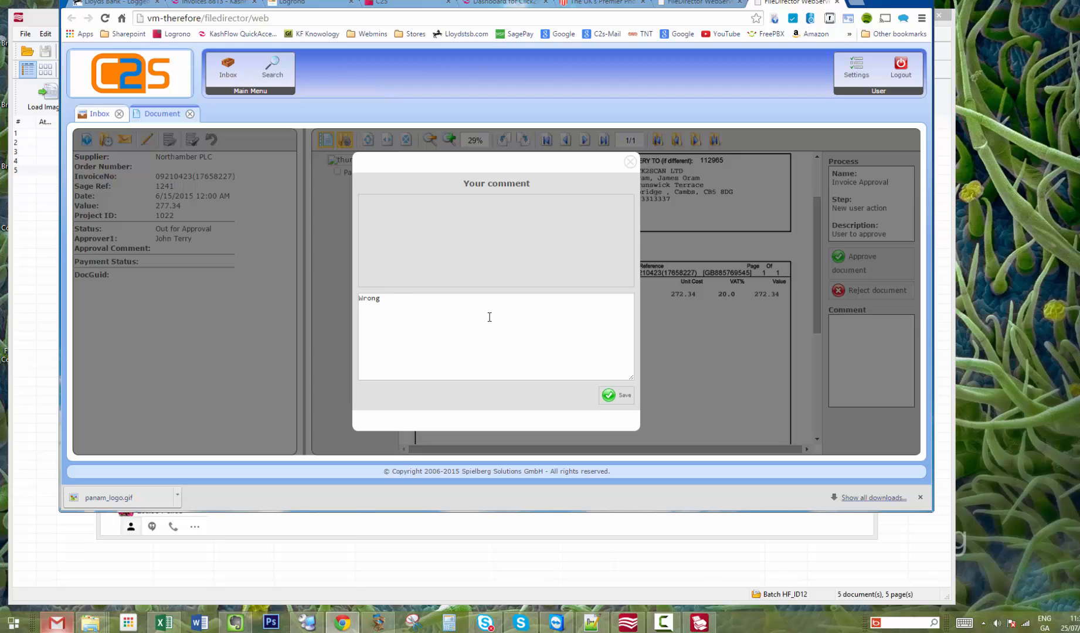
pyautogui.write('Wrong quantity - please get credit note')
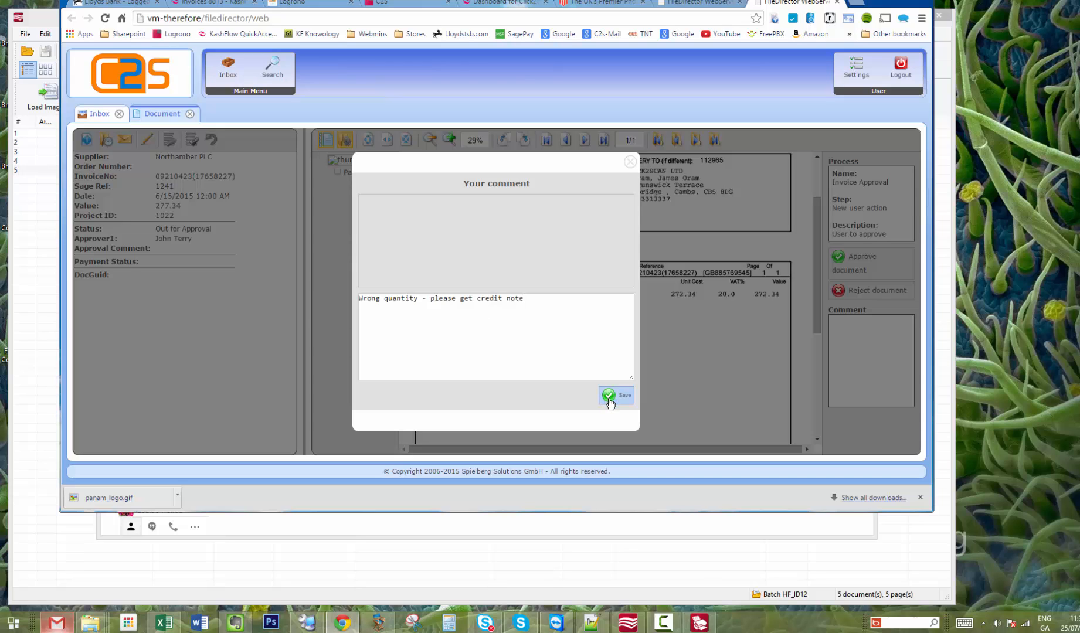
pyautogui.click(609, 398)
pyautogui.click(629, 260)
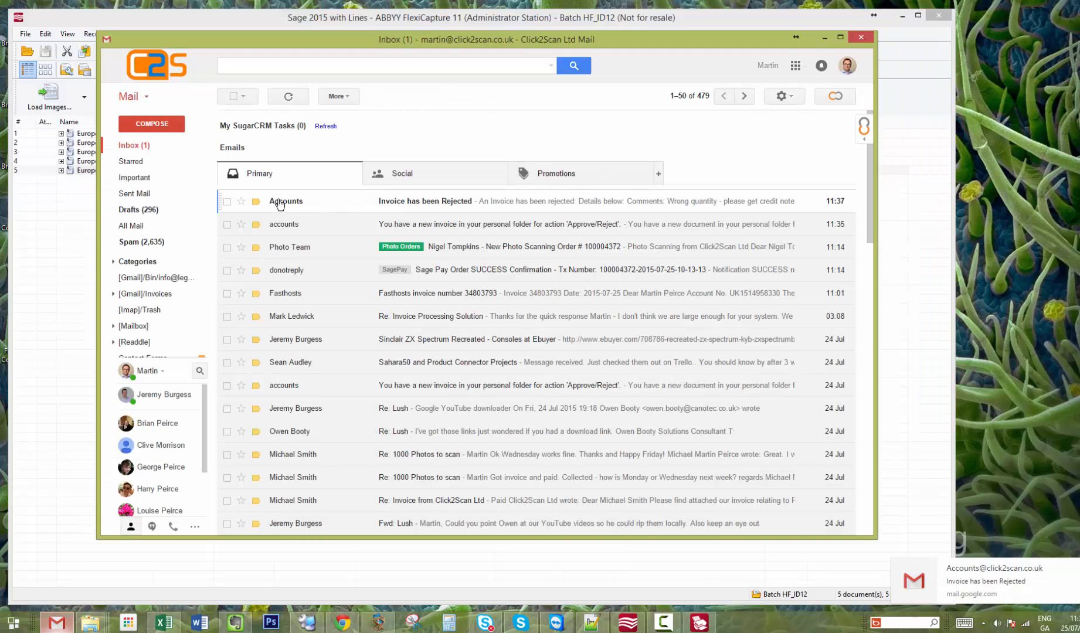
# Read the 'Invoice has been Rejected' e-mail in Gmail and minimise the mail window.
pyautogui.click(422, 205)
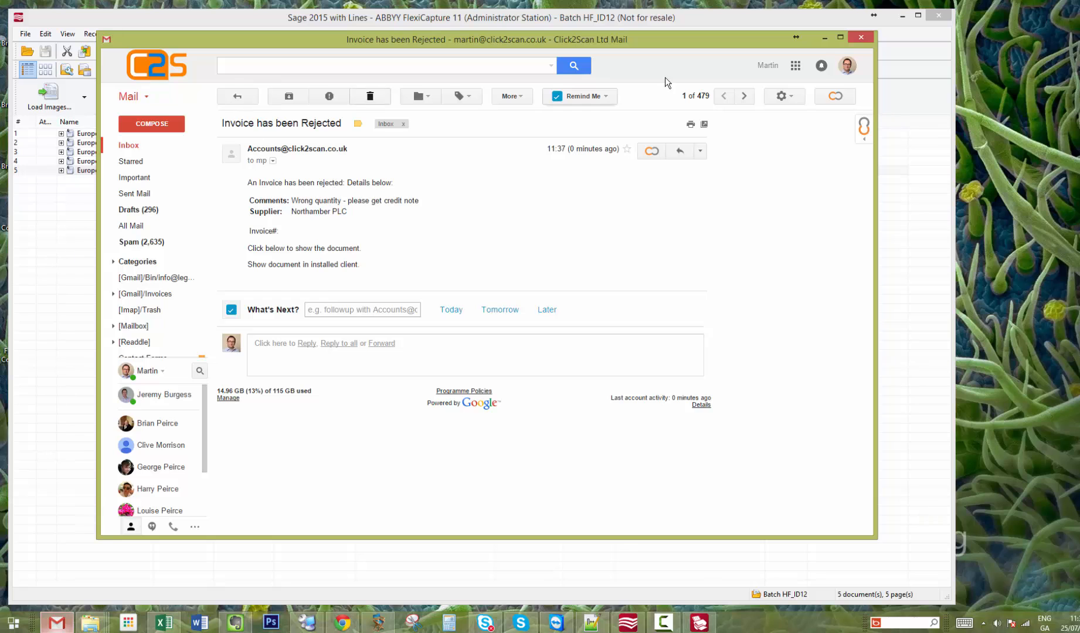
pyautogui.click(824, 39)
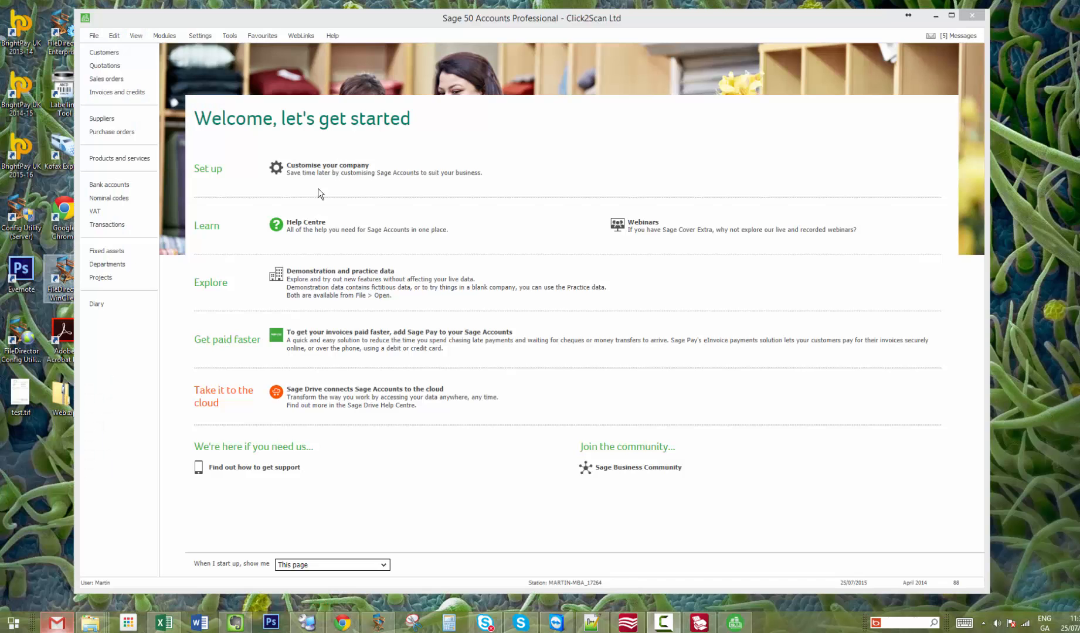
# In Sage 50 Accounts, open Northamber PLC's supplier record and examine the latest purchase invoice in its activity.
pyautogui.click(101, 119)
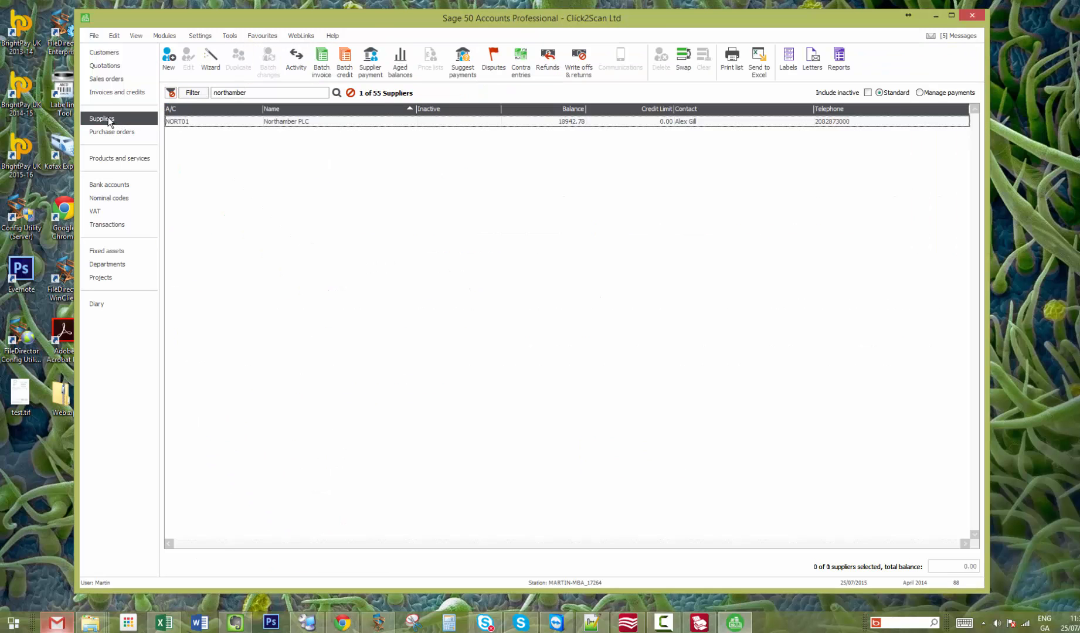
pyautogui.click(277, 121)
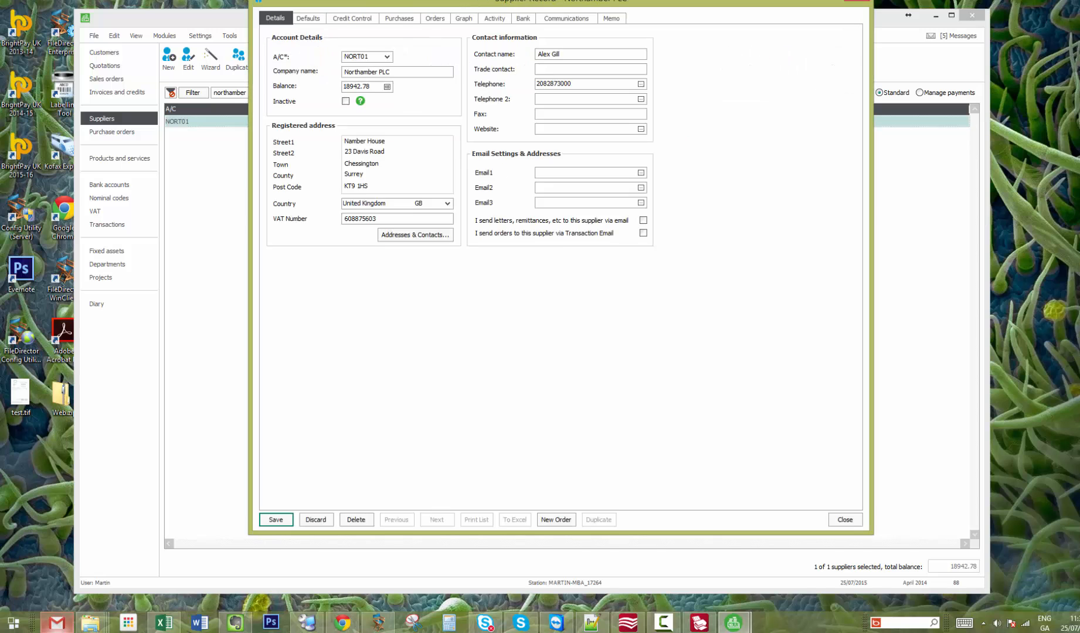
pyautogui.click(498, 53)
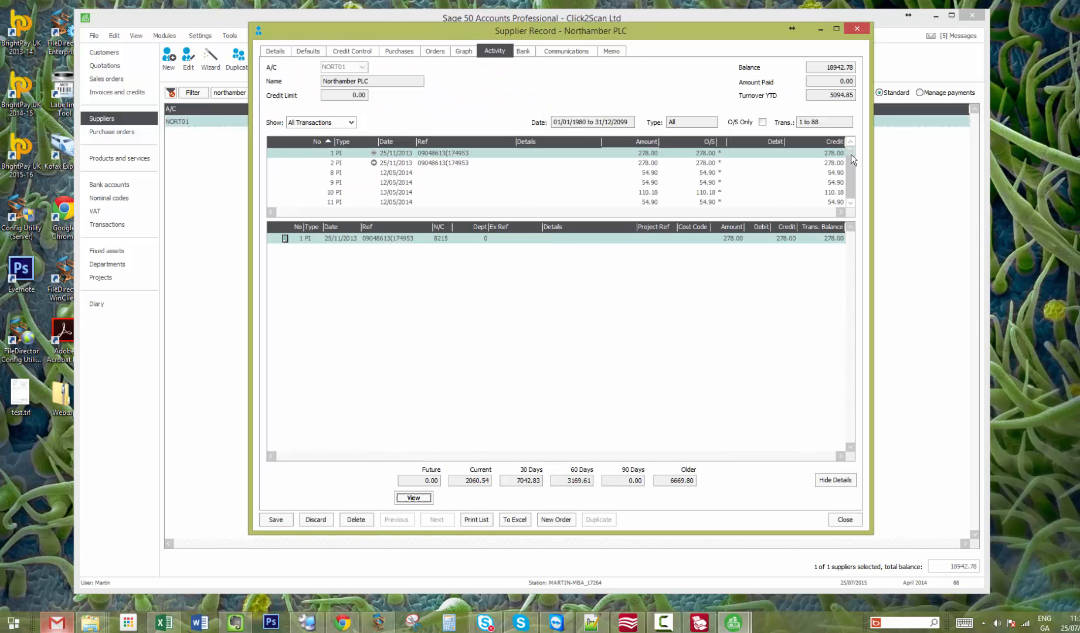
pyautogui.moveTo(851, 155); pyautogui.dragTo(851, 201)
pyautogui.moveTo(543, 227); pyautogui.dragTo(594, 232)
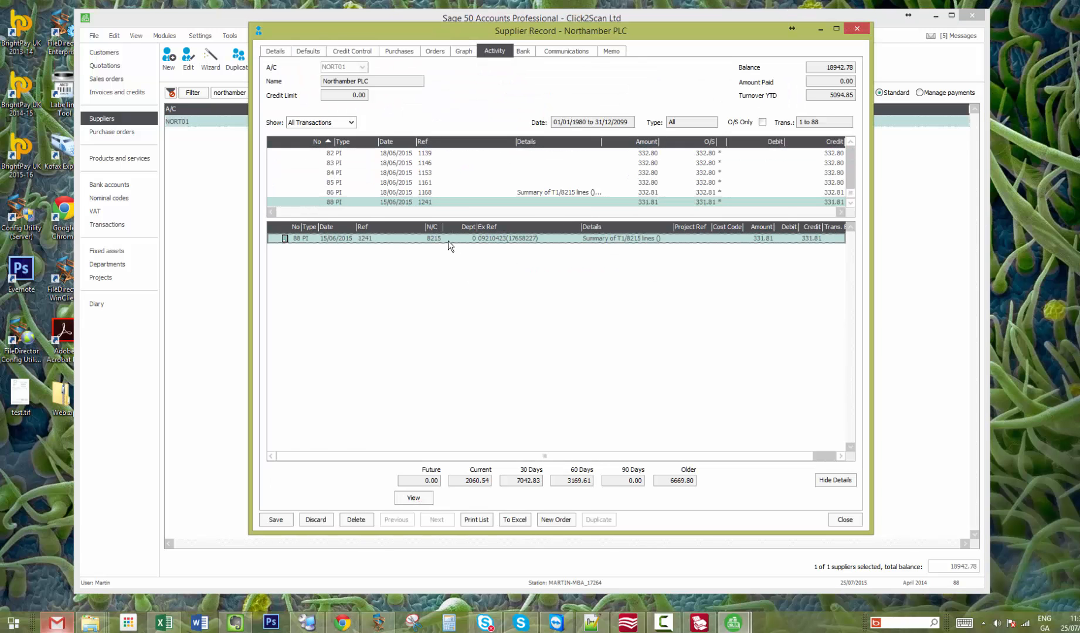
pyautogui.click(404, 202)
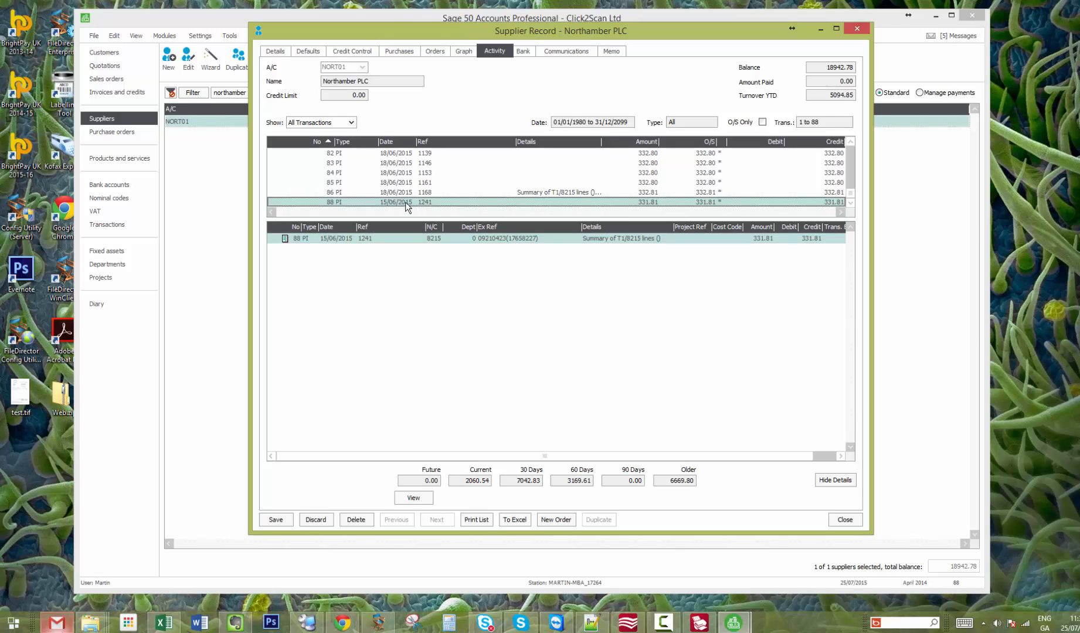
# Switch to FlexiCapture, reopen the exported Northamber PLC invoice and review its amounts, line items and approval fields, then return to Sage.
pyautogui.click(626, 623)
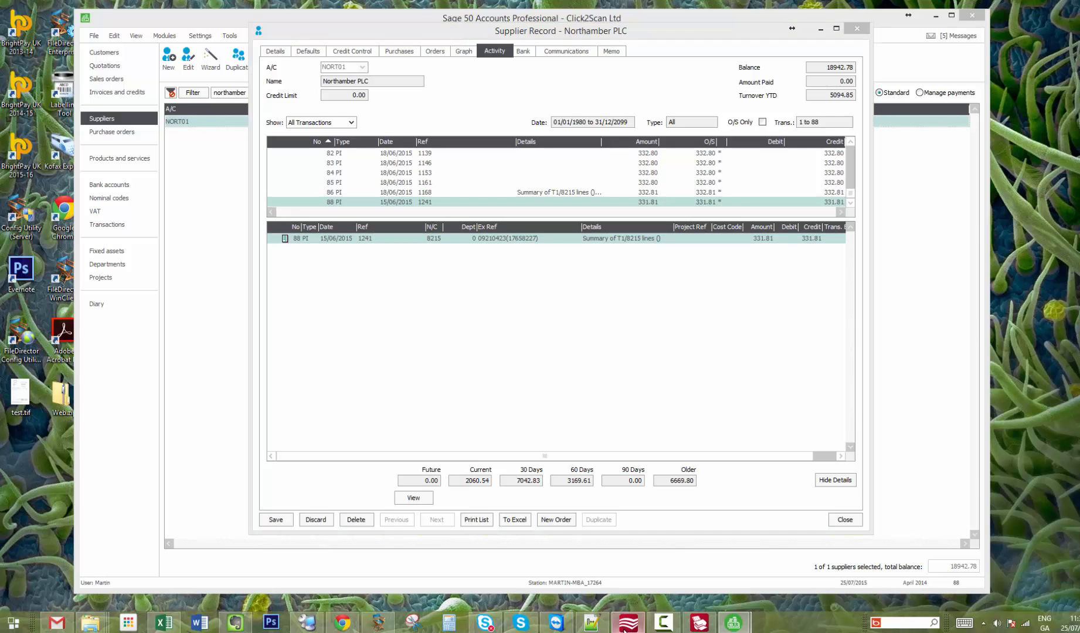
pyautogui.doubleClick(237, 170)
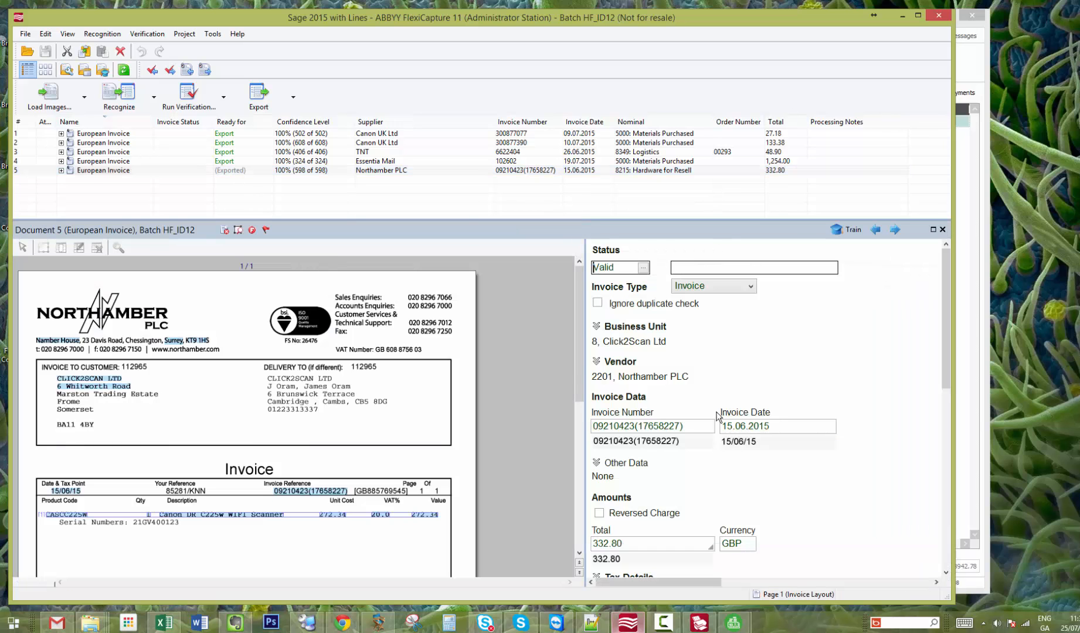
pyautogui.scroll(-5, 949, 391)
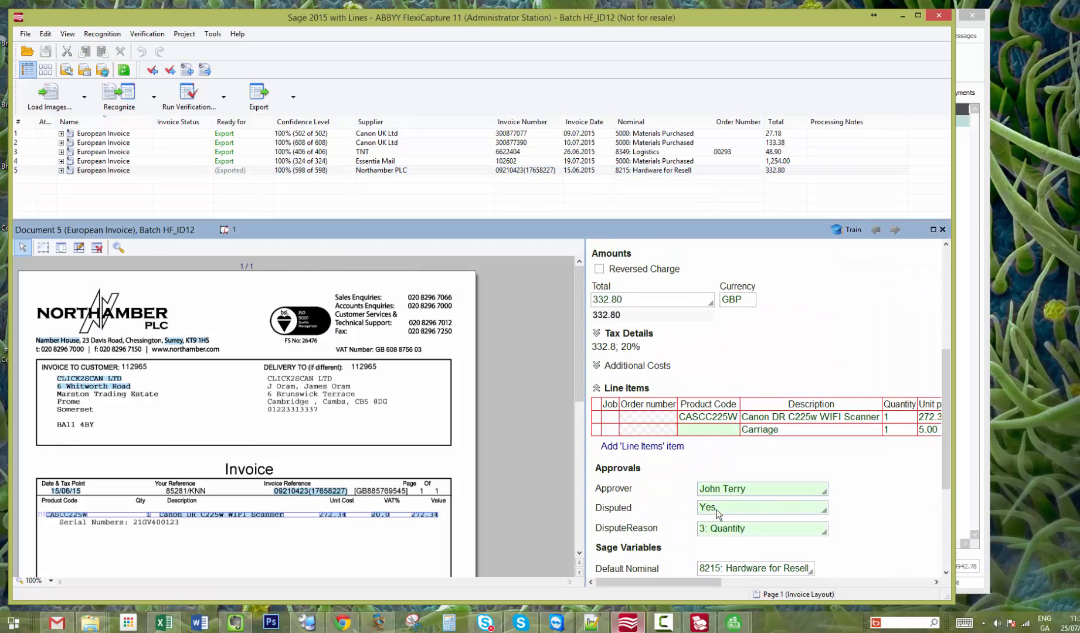
pyautogui.scroll(-3, 850, 444)
pyautogui.scroll(5, 944, 434)
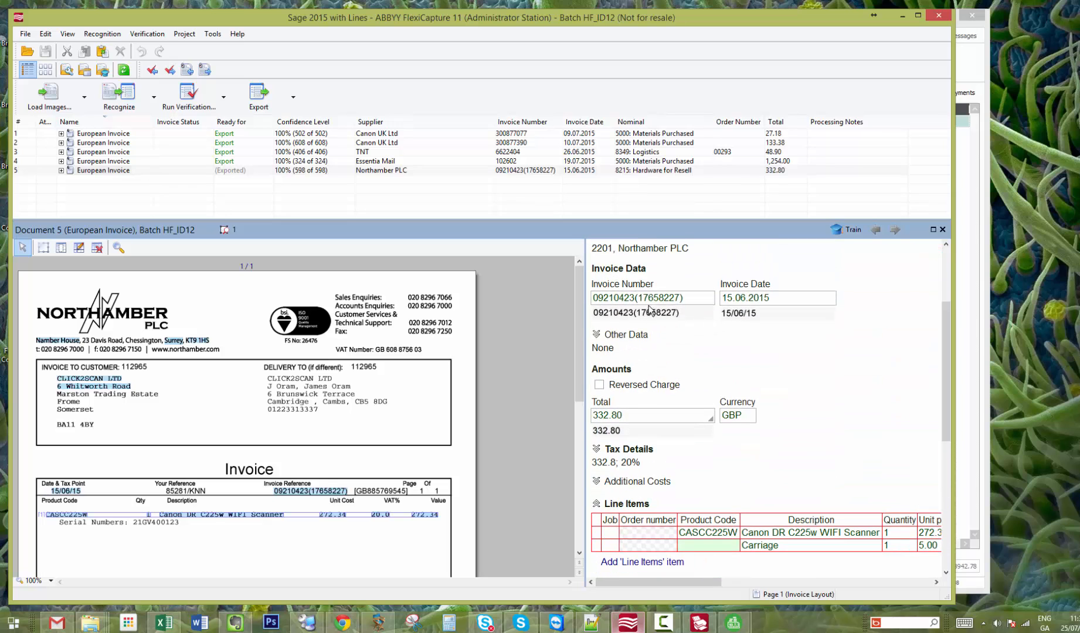
pyautogui.click(889, 19)
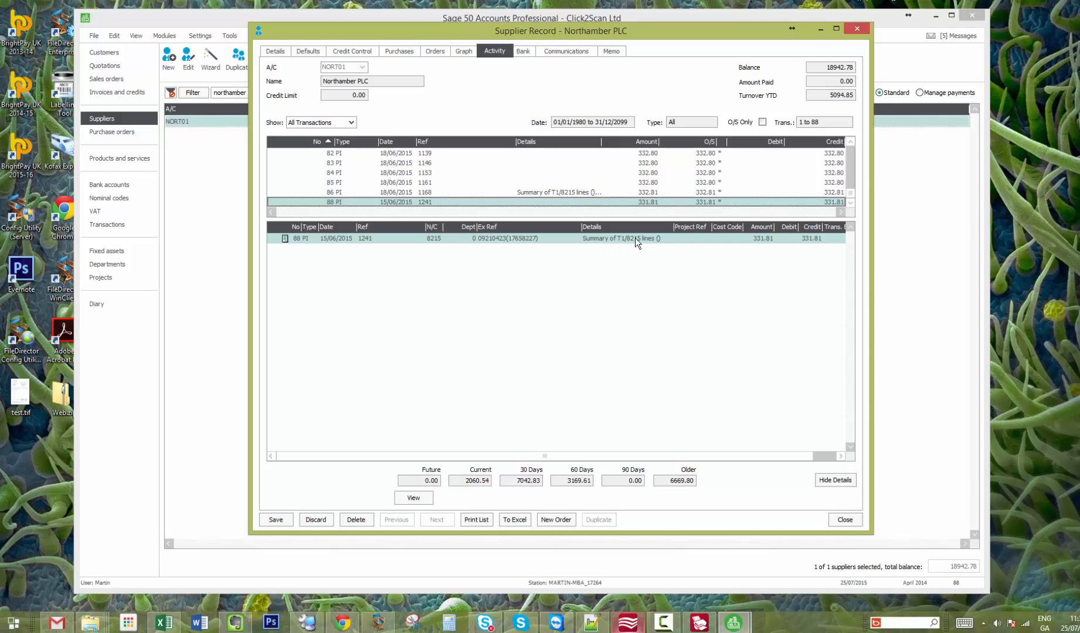
# Return to FlexiCapture and examine the nominal, cost centre and tax codes of the Northamber invoice's line items.
pyautogui.click(628, 623)
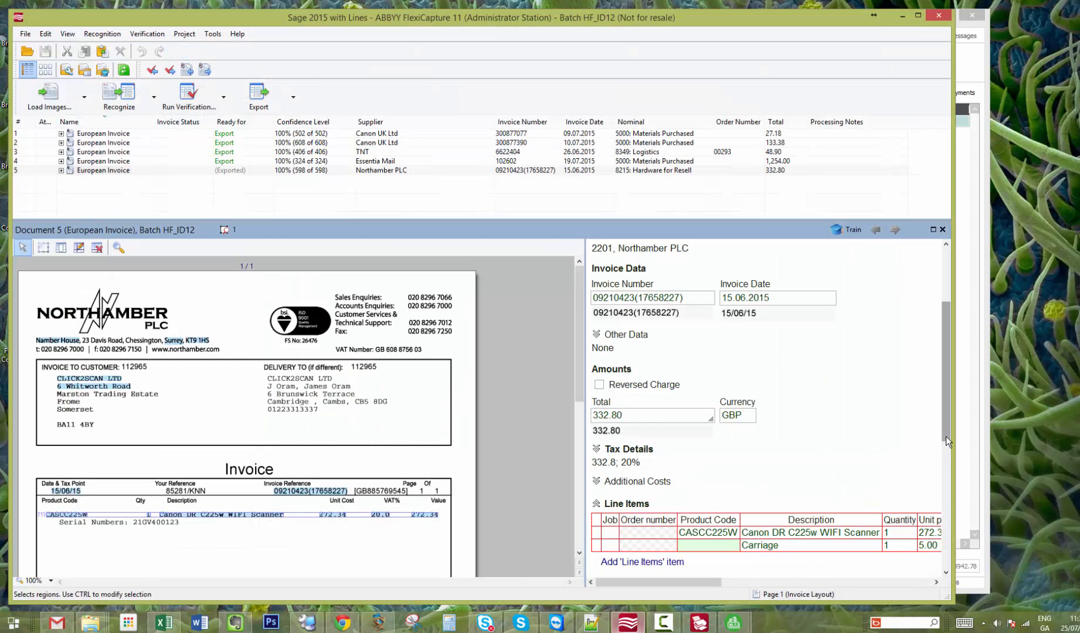
pyautogui.moveTo(946, 409); pyautogui.dragTo(946, 453)
pyautogui.moveTo(705, 584); pyautogui.dragTo(920, 568)
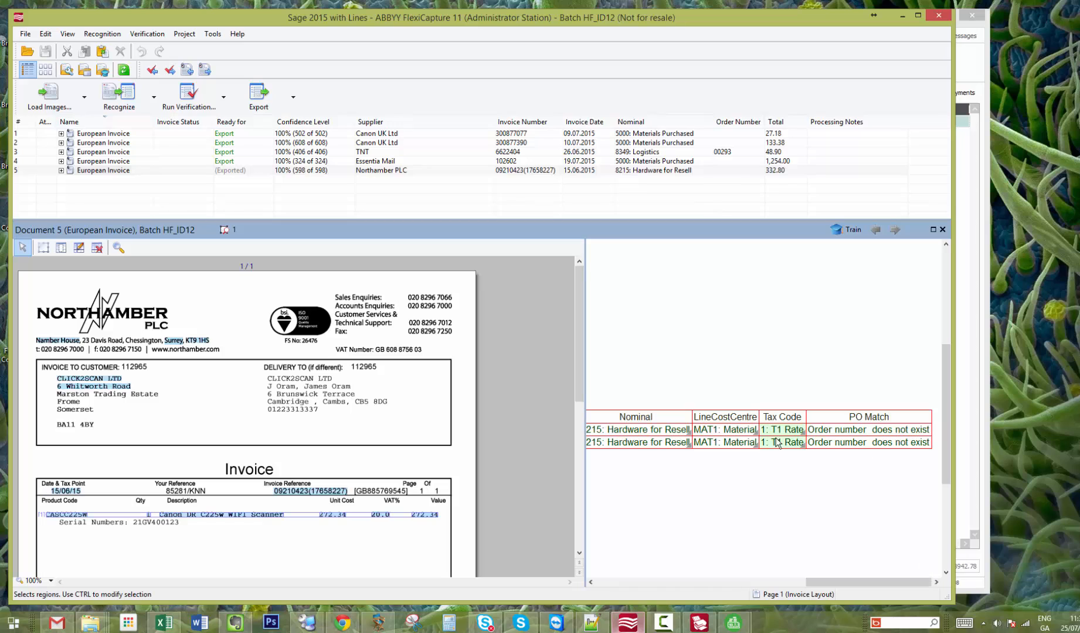
pyautogui.moveTo(831, 580); pyautogui.dragTo(793, 582)
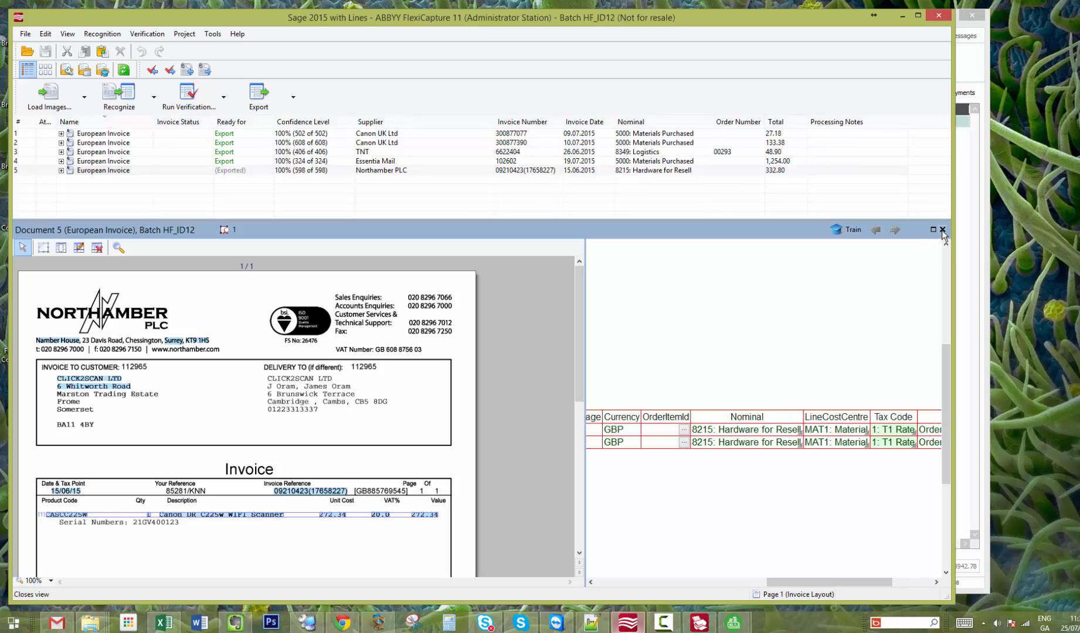
pyautogui.click(904, 15)
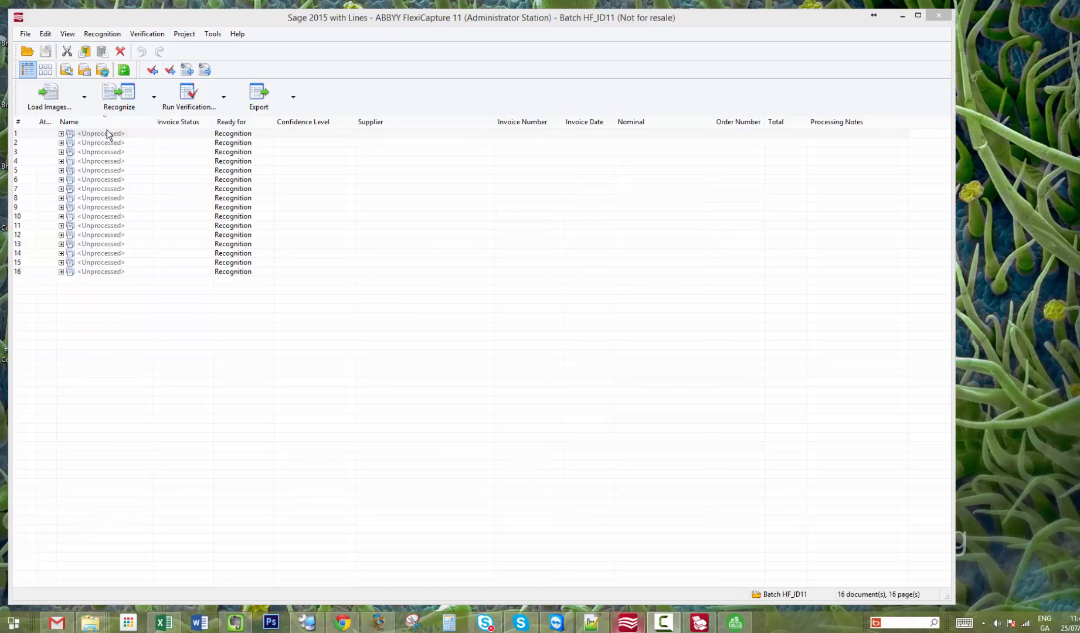
# View the image loading options for batch HF_ID11.
pyautogui.click(84, 104)
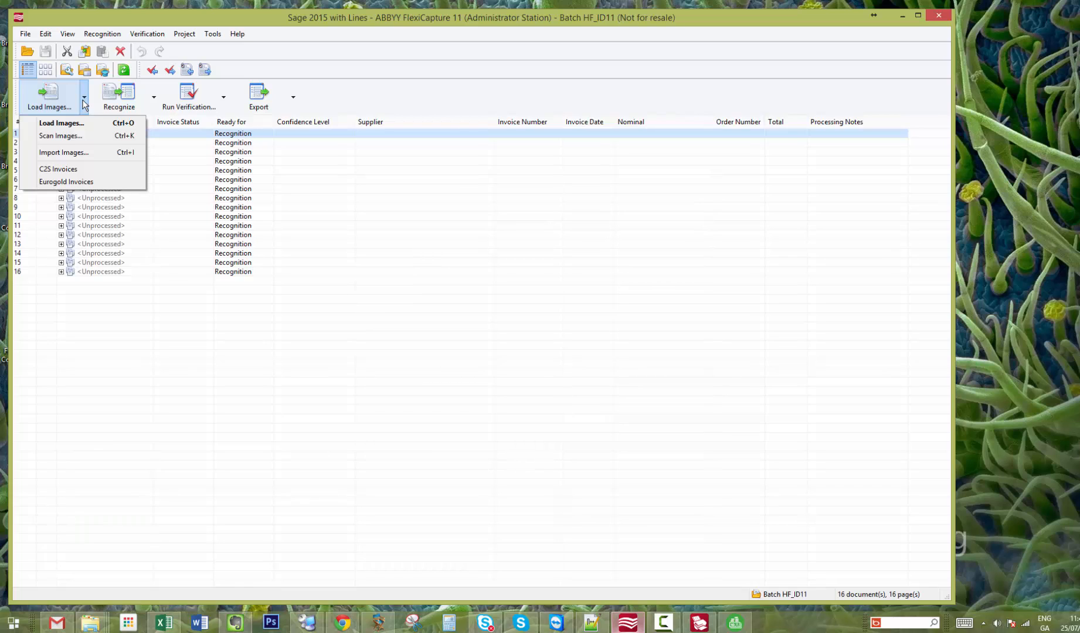
pyautogui.click(468, 393)
# Switch to the FlexiCapture Scanning Station, display page 3 of the Bulcon batch and view its page editing options.
pyautogui.click(705, 627)
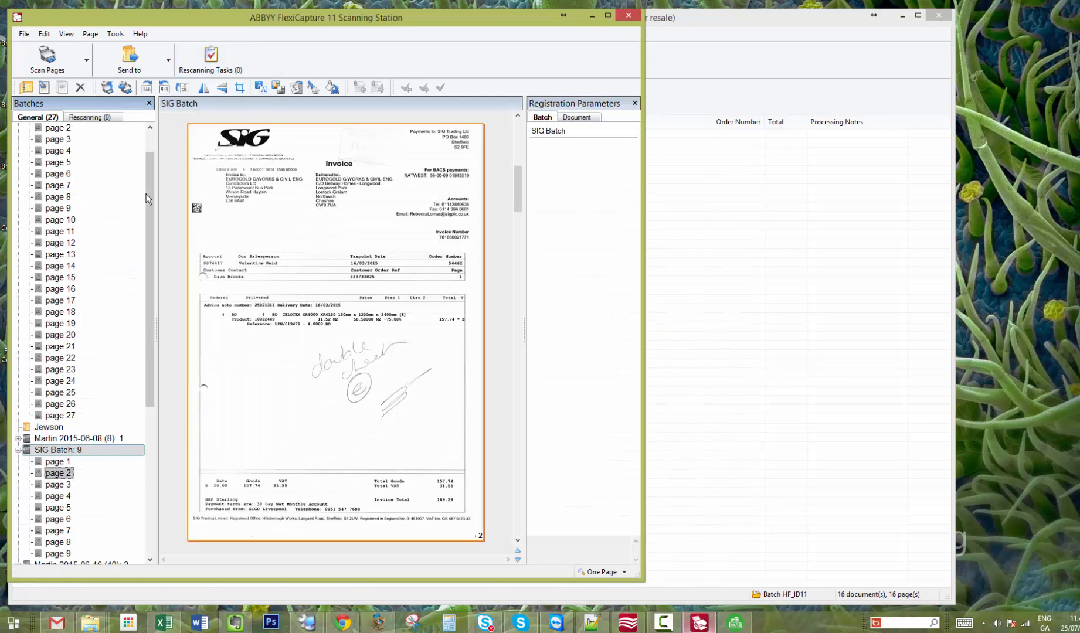
pyautogui.scroll(1, 148, 157)
pyautogui.click(69, 170)
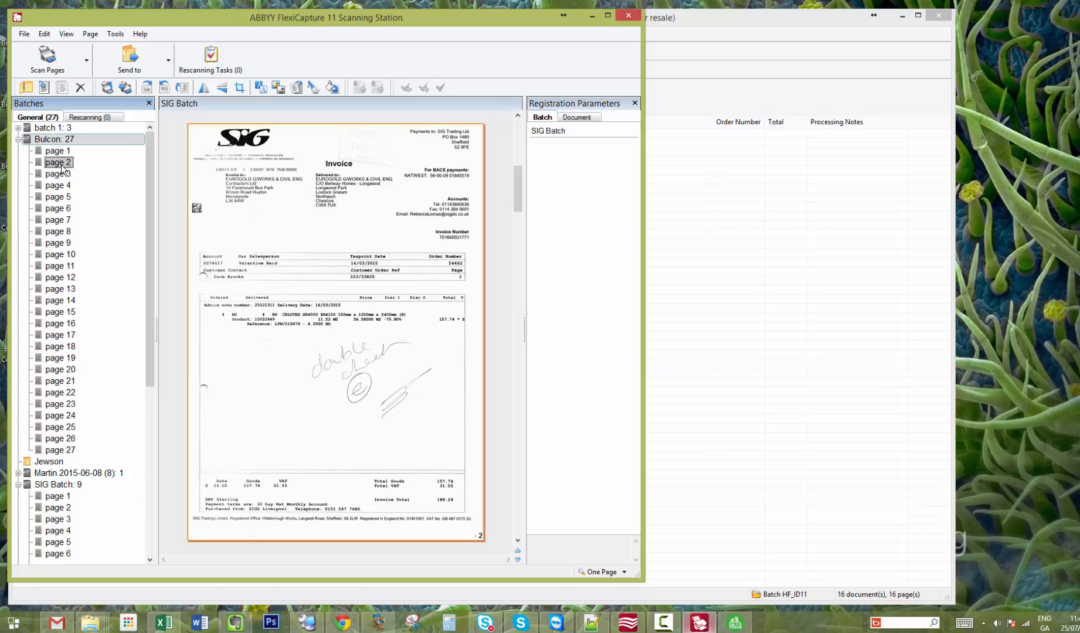
pyautogui.rightClick(256, 214)
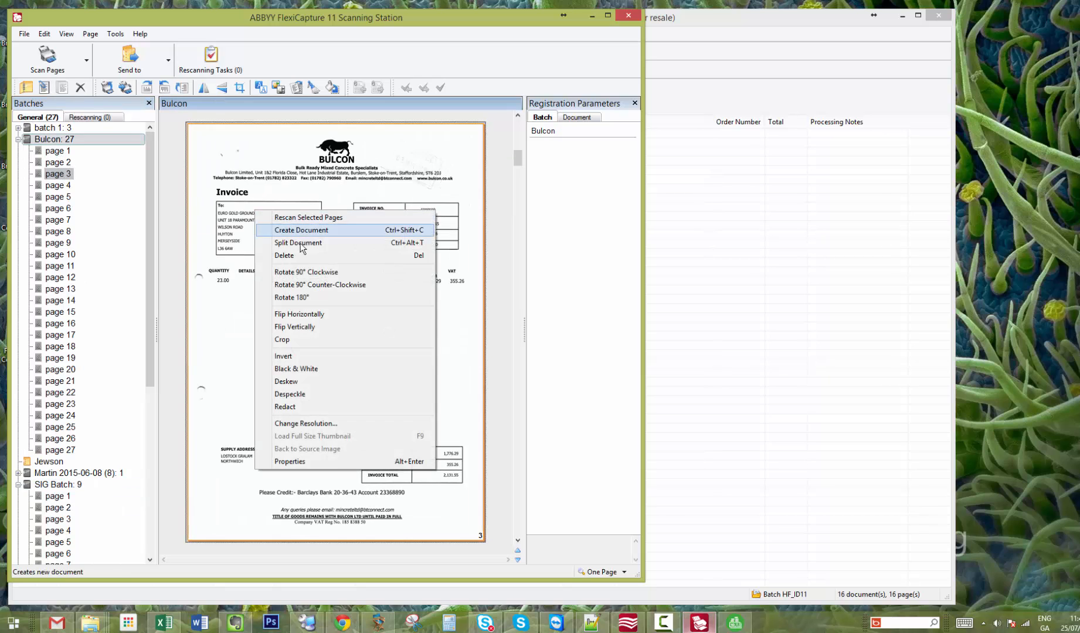
pyautogui.click(299, 272)
pyautogui.rightClick(298, 273)
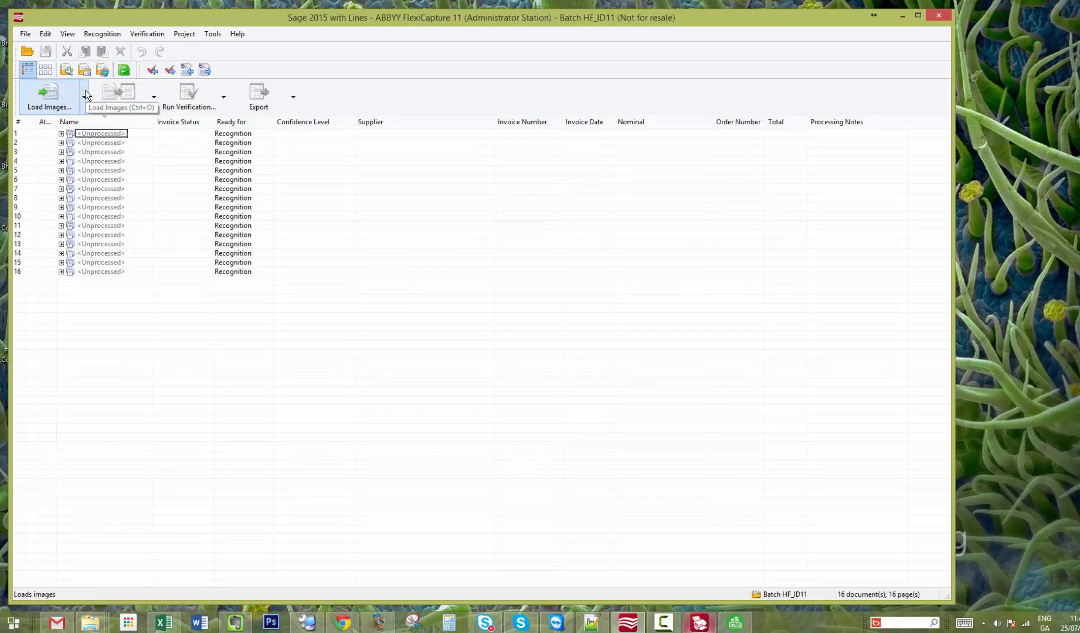
# Recognize all 16 unprocessed documents in batch HF_ID11 and select an invoice that is ready for export.
pyautogui.keyDown('shift'); pyautogui.click(110, 272); pyautogui.keyUp('shift')
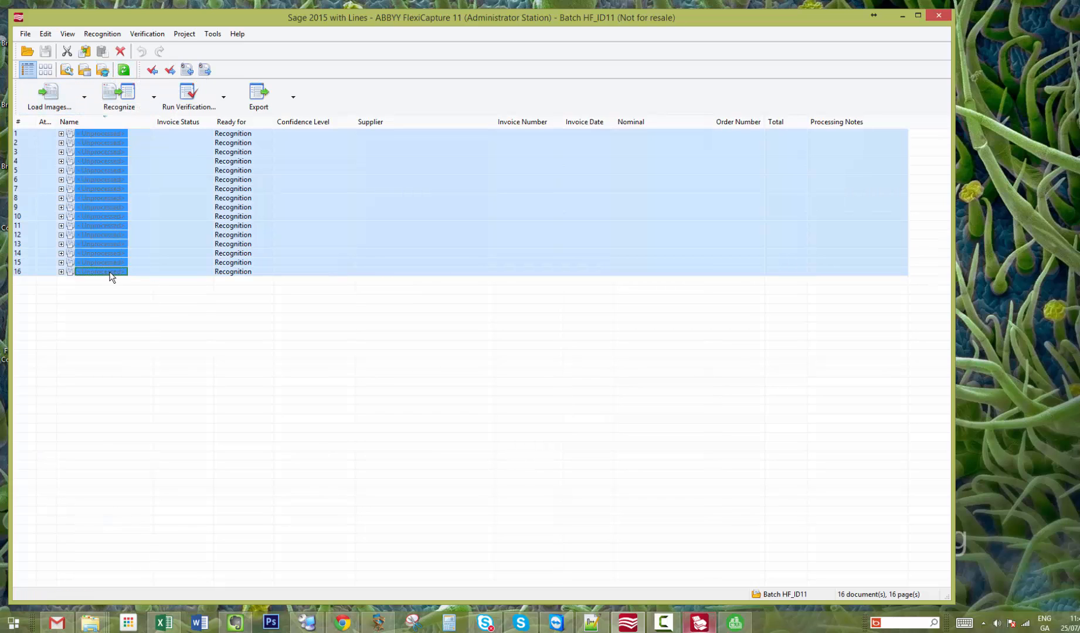
pyautogui.click(121, 97)
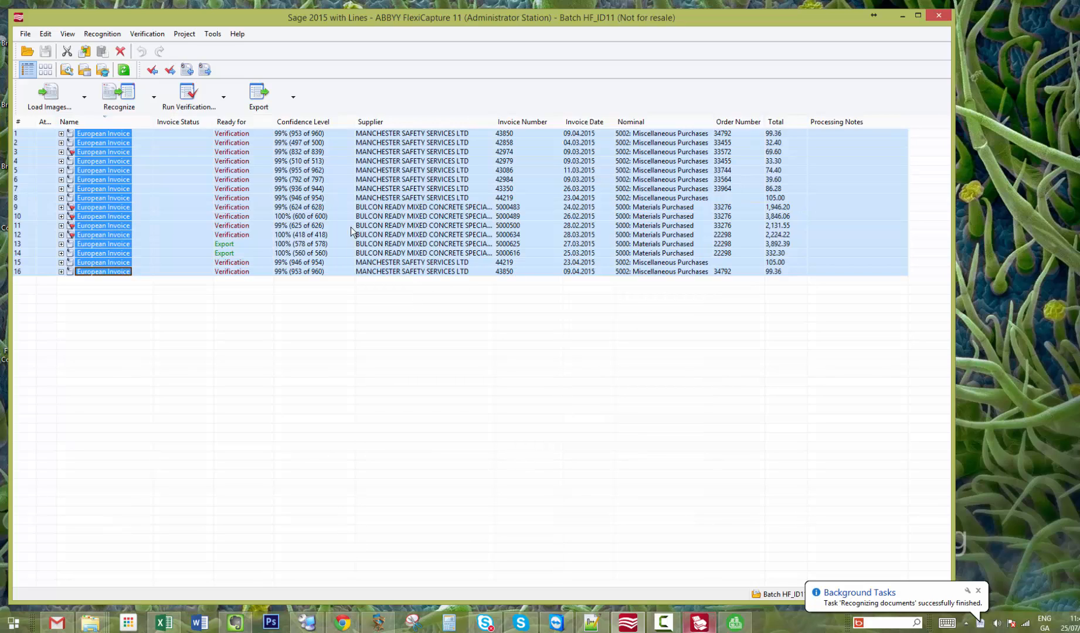
pyautogui.click(226, 250)
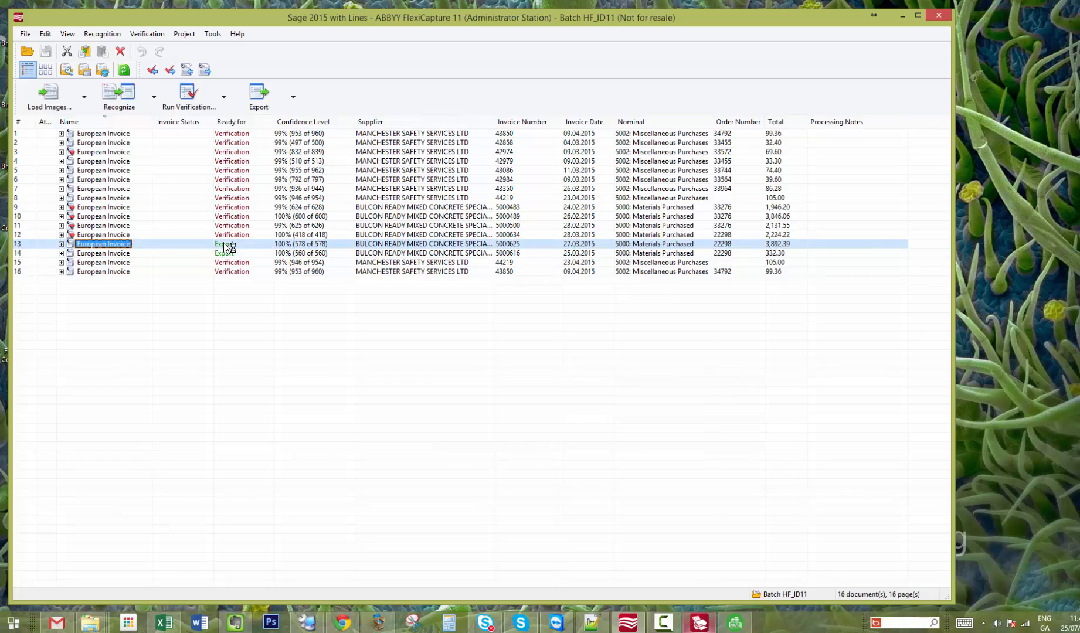
# Run verification on the first four Manchester Safety Services invoices and confirm their invoice dates.
pyautogui.click(234, 134)
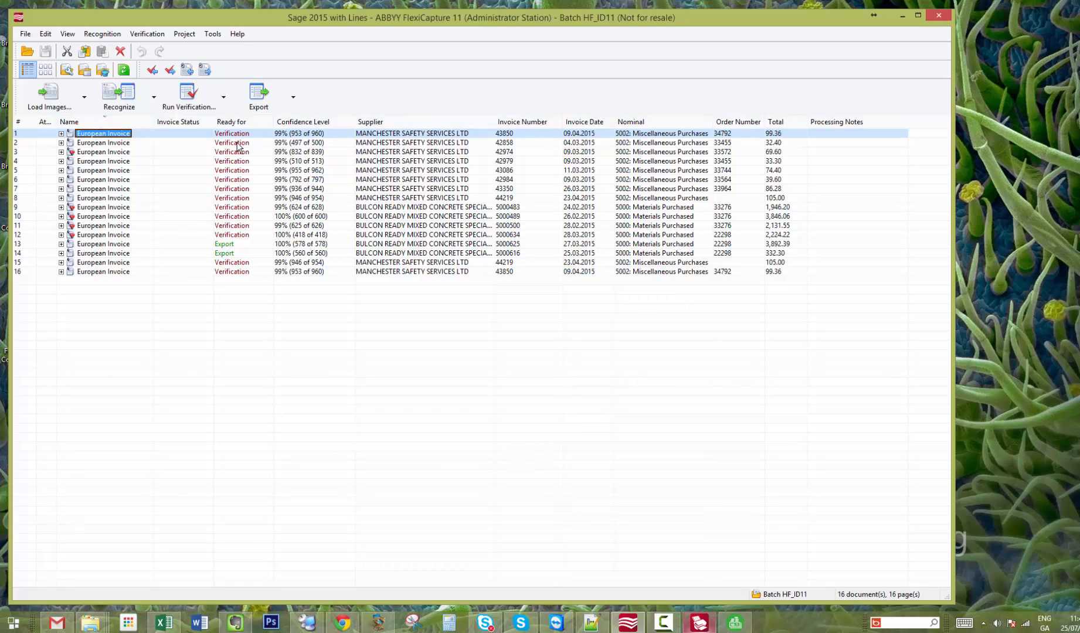
pyautogui.keyDown('shift'); pyautogui.click(237, 166); pyautogui.keyUp('shift')
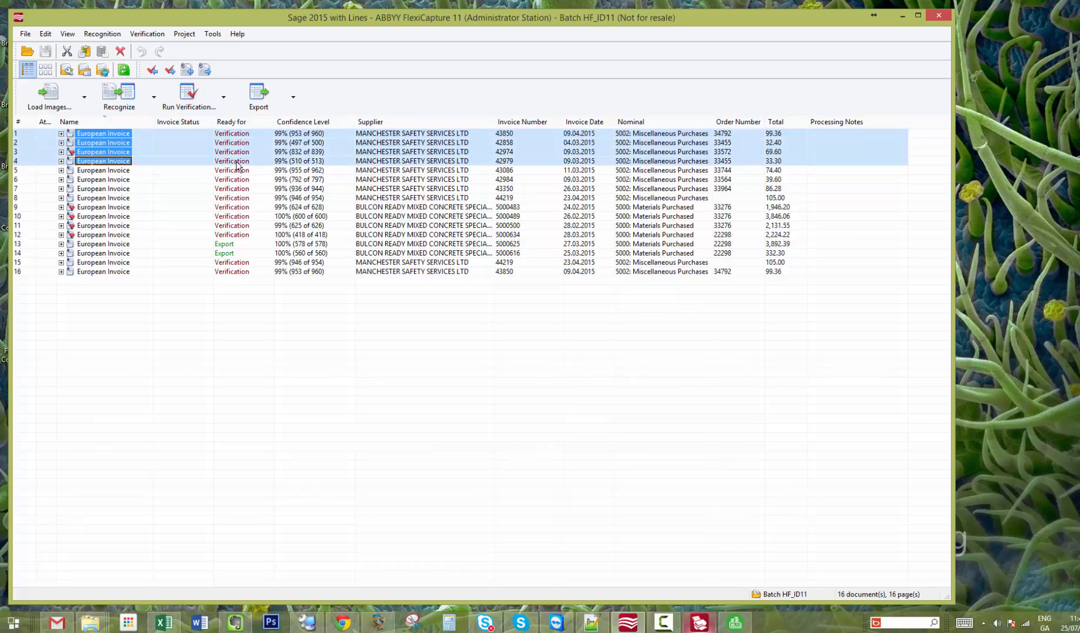
pyautogui.click(181, 100)
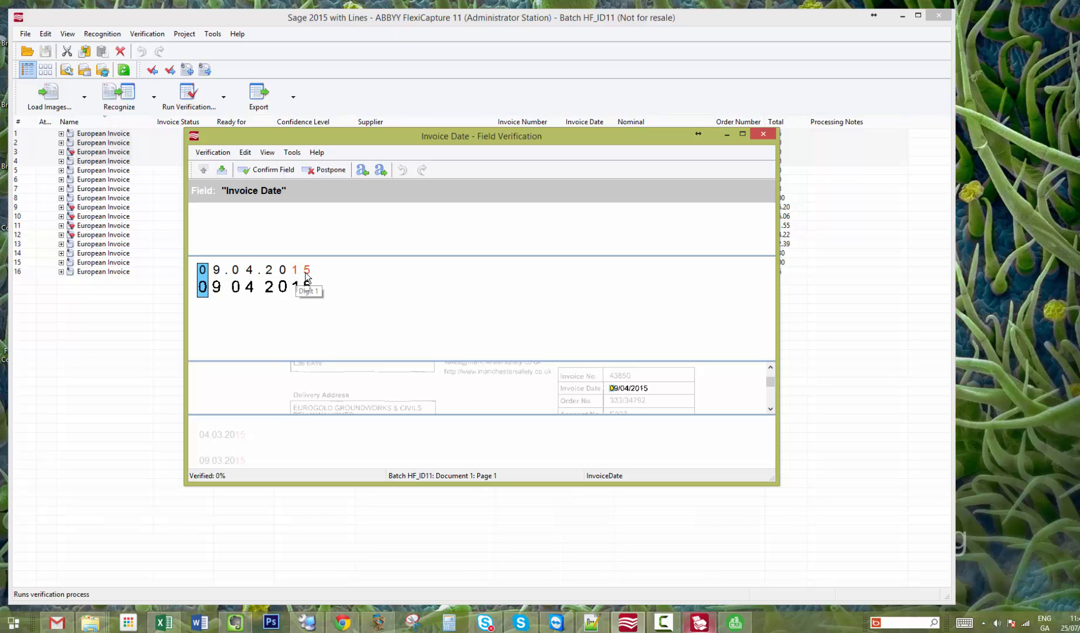
pyautogui.click(272, 170)
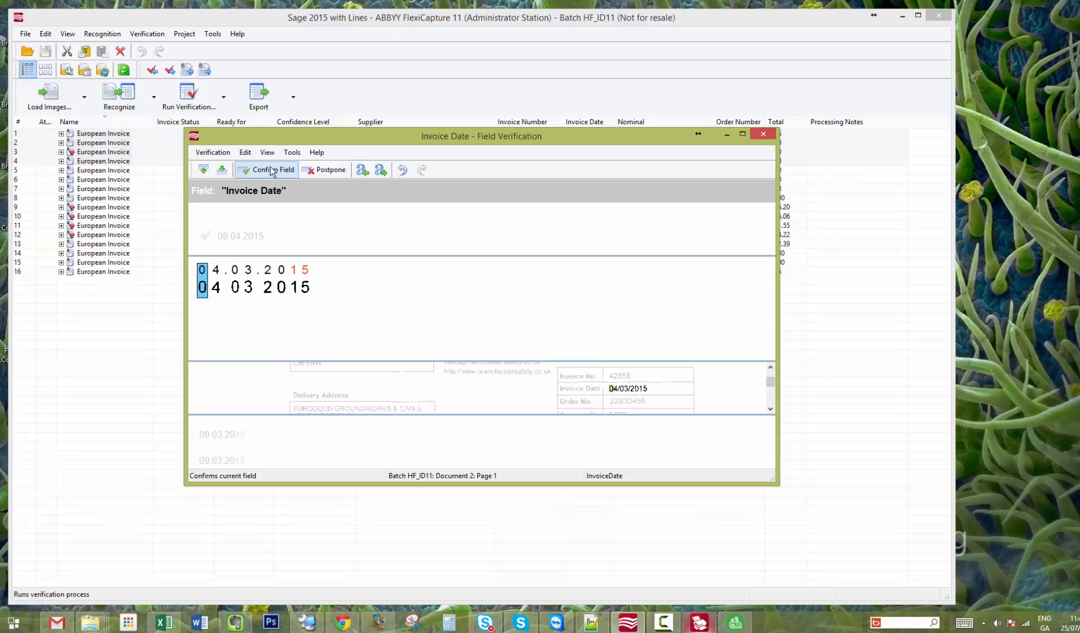
pyautogui.write('09')
pyautogui.click(271, 170)
pyautogui.click(272, 171)
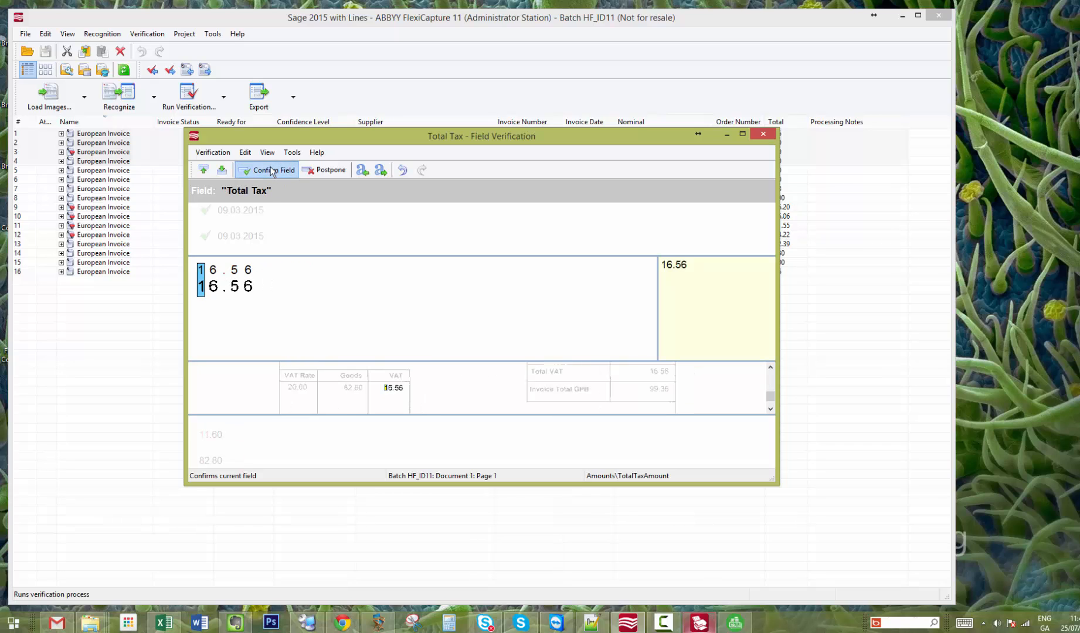
# Confirm the remaining flagged tax, amount, unit price and line order number fields and finish the verification.
pyautogui.click(272, 170)
pyautogui.click(272, 170)
pyautogui.click(272, 170)
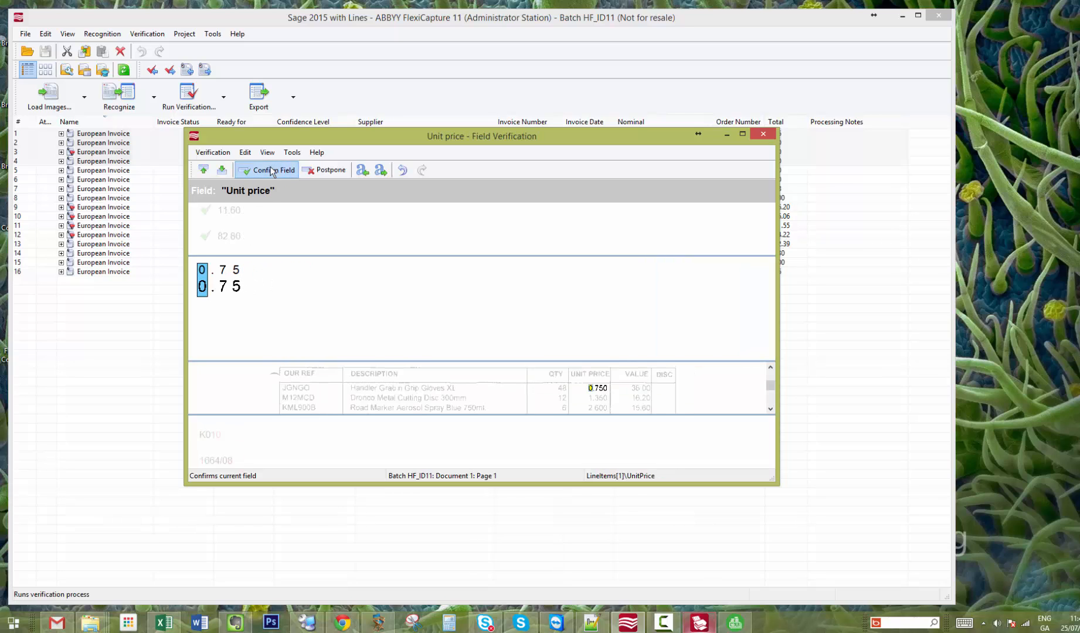
pyautogui.click(271, 170)
pyautogui.click(272, 170)
pyautogui.click(271, 170)
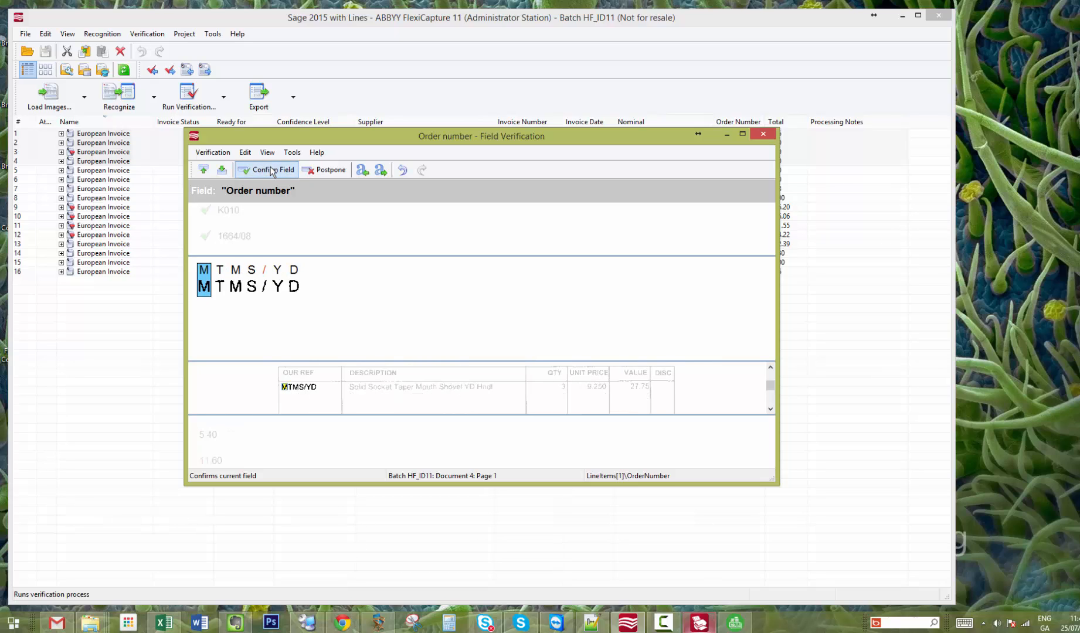
pyautogui.click(272, 170)
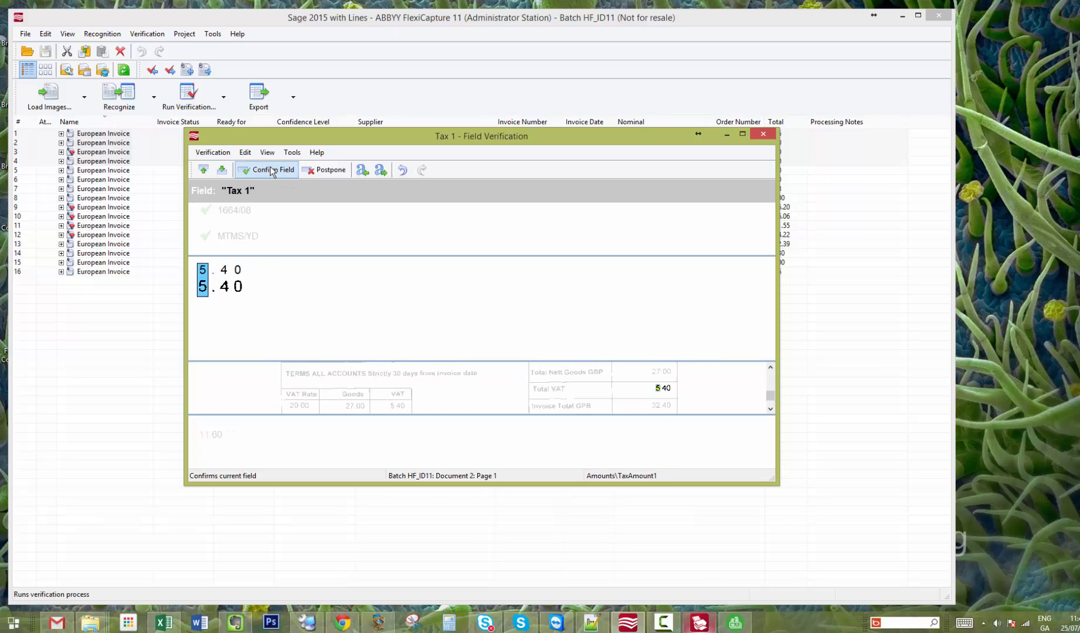
pyautogui.click(272, 170)
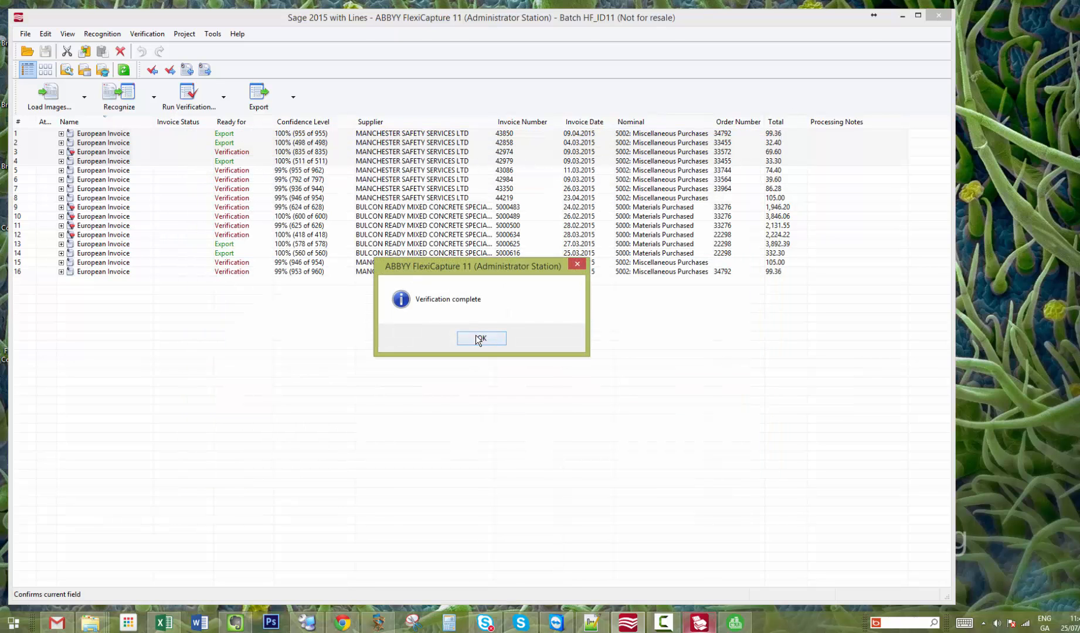
pyautogui.click(481, 338)
# Open the first Manchester Safety Services invoice and check its invoice date and vendor details.
pyautogui.doubleClick(115, 134)
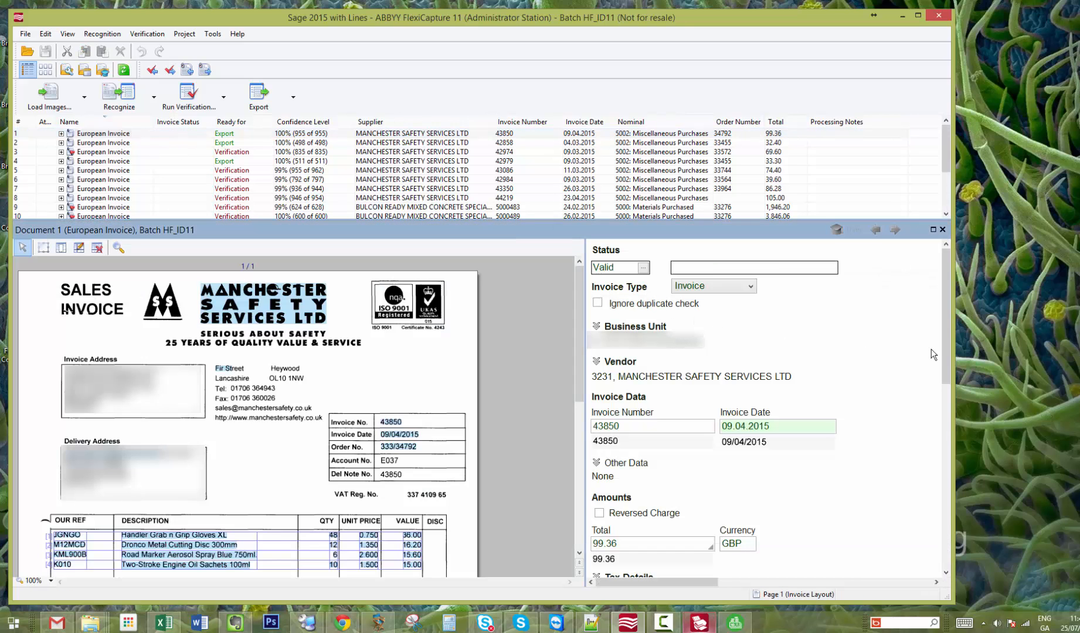
pyautogui.click(776, 428)
pyautogui.click(596, 362)
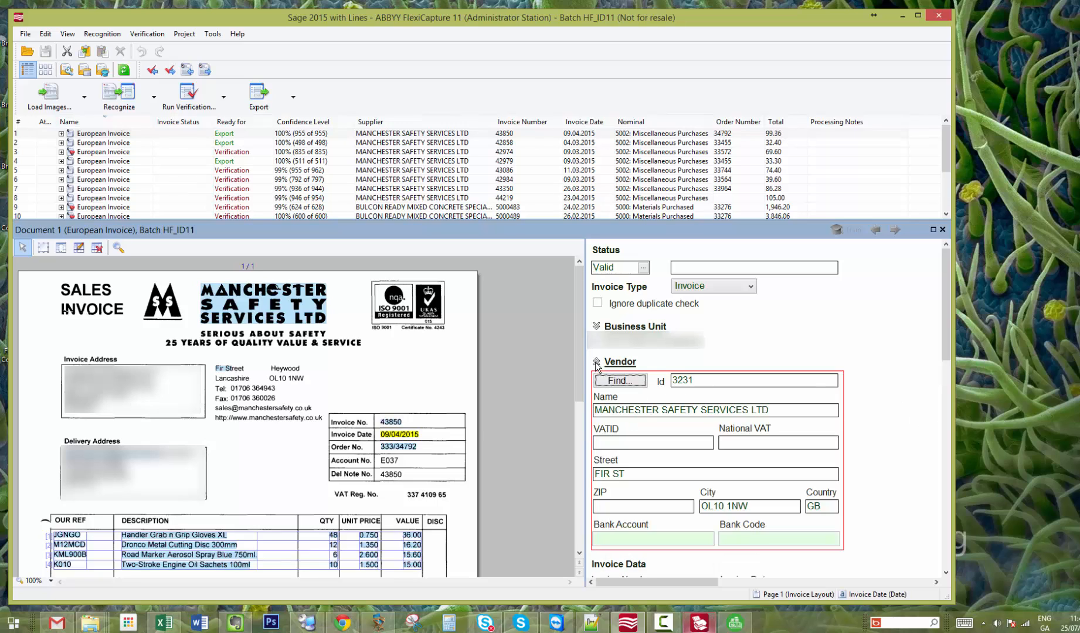
pyautogui.click(597, 362)
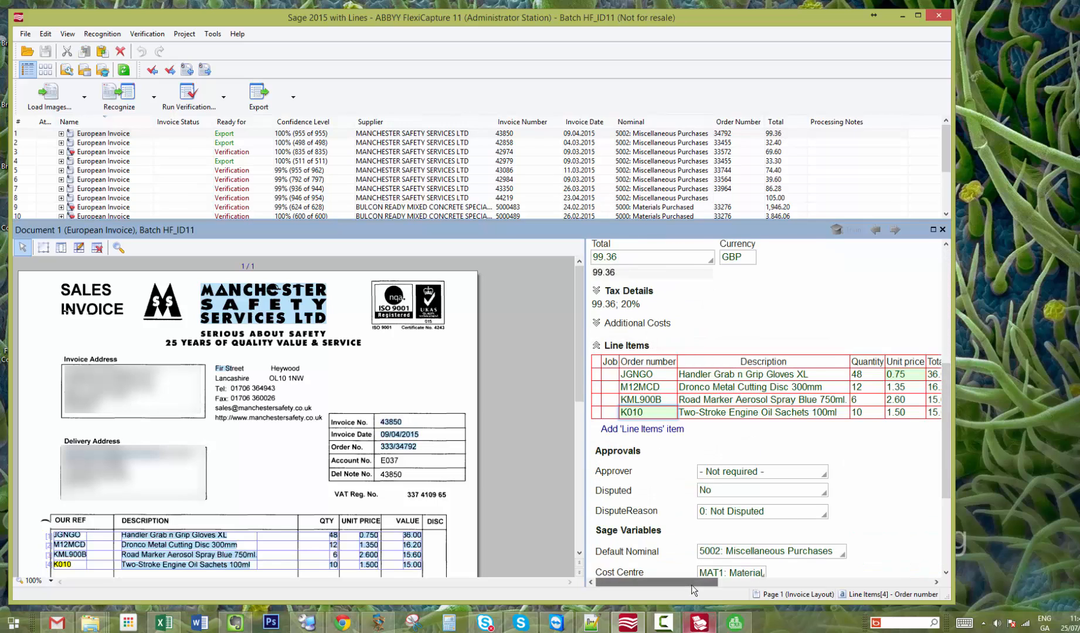
# Compare the line item descriptions and quantities with the scanned invoice image.
pyautogui.moveTo(690, 582); pyautogui.dragTo(721, 582)
pyautogui.click(696, 375)
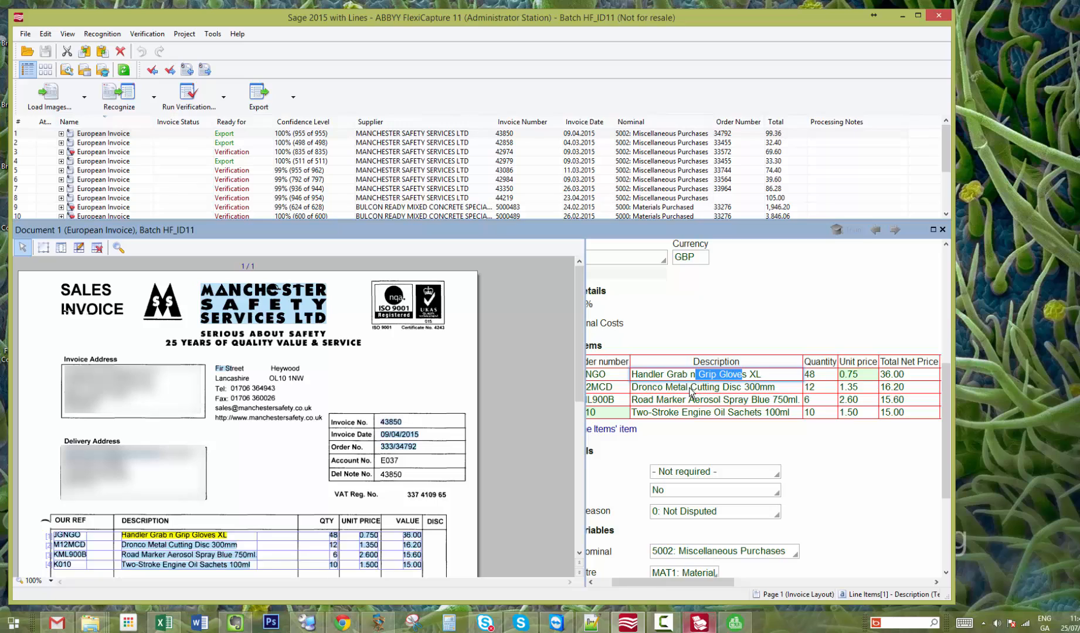
pyautogui.click(688, 412)
pyautogui.moveTo(708, 580); pyautogui.dragTo(732, 586)
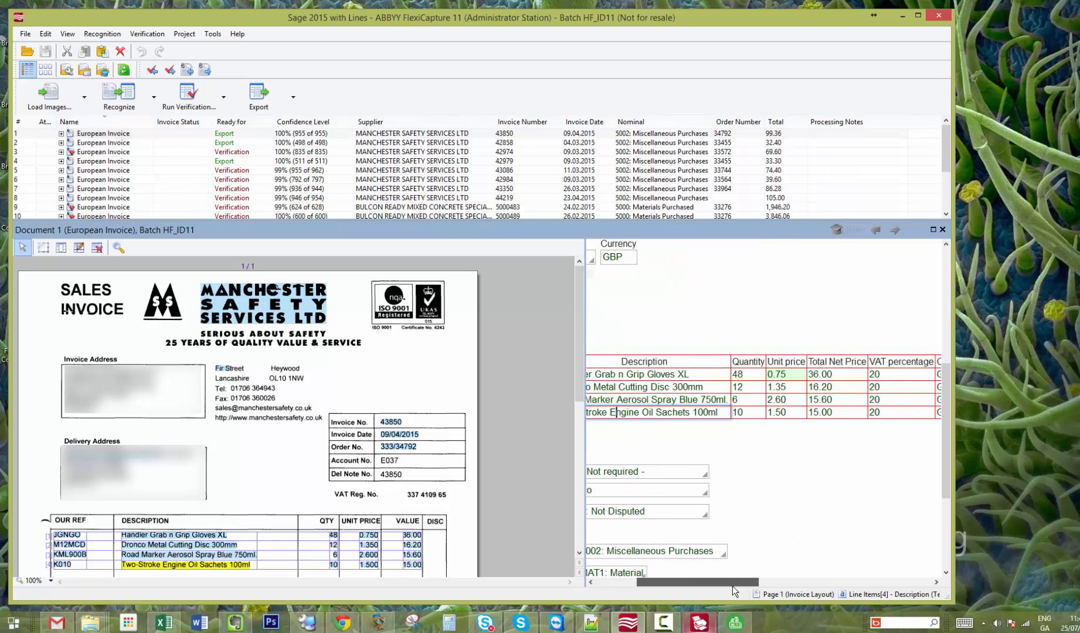
pyautogui.click(741, 375)
pyautogui.click(743, 388)
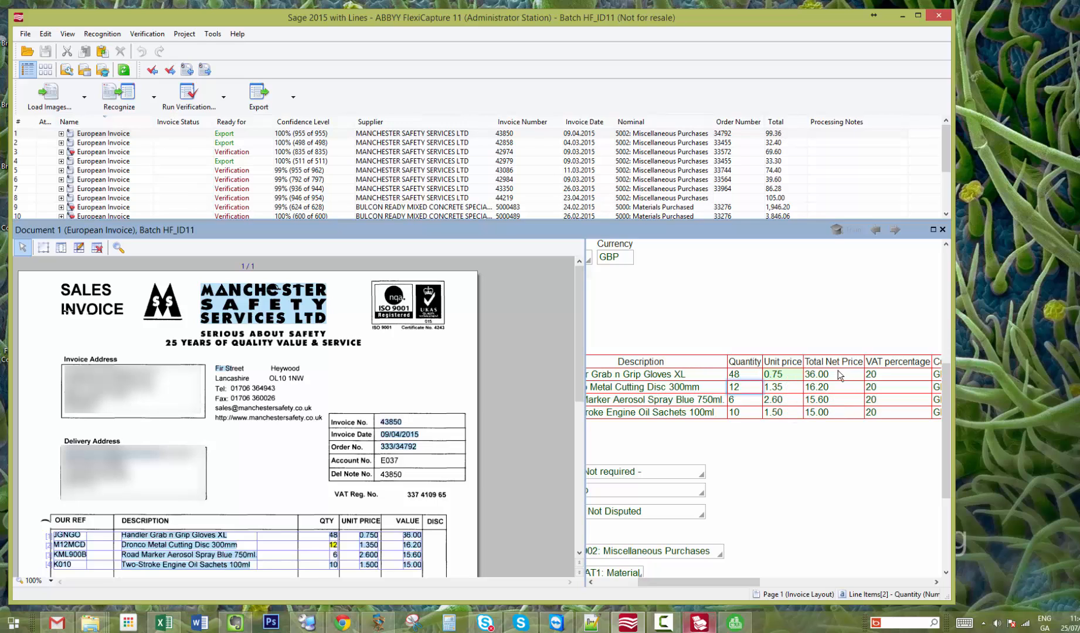
# Set the first line item's nominal to 5006: CIS Materials and its cost centre to FUEL: Fuel.
pyautogui.moveTo(754, 582); pyautogui.dragTo(883, 601)
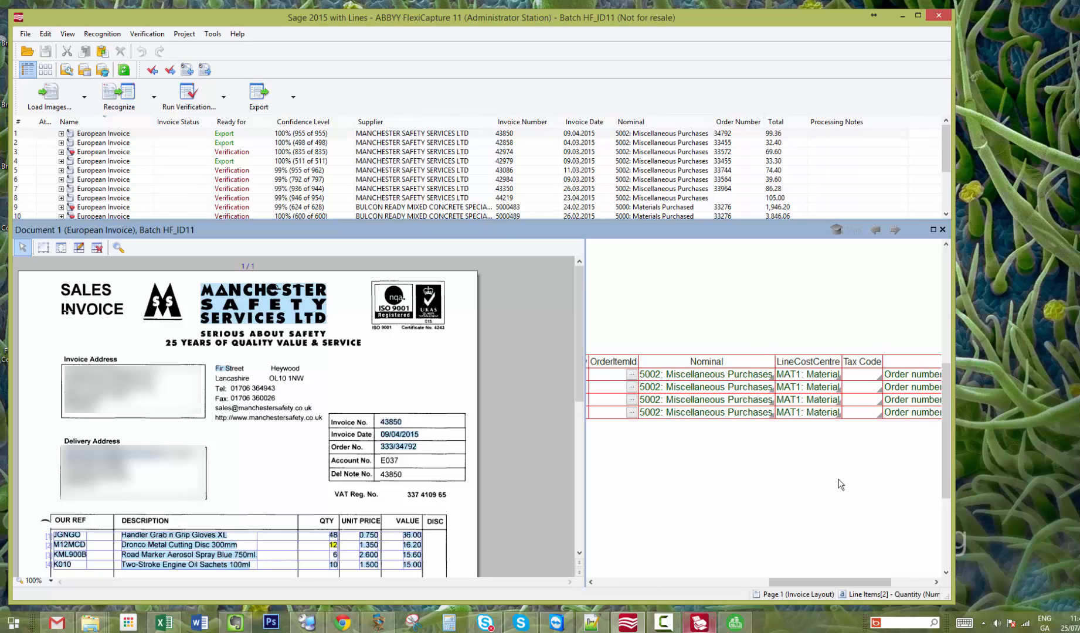
pyautogui.click(773, 380)
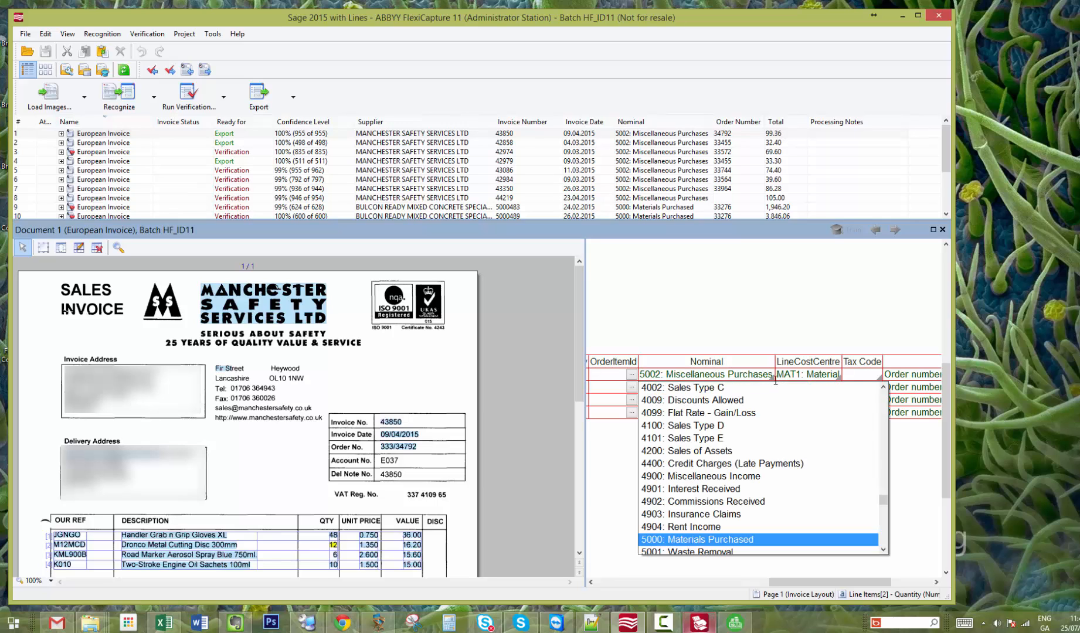
pyautogui.scroll(-5, 734, 527)
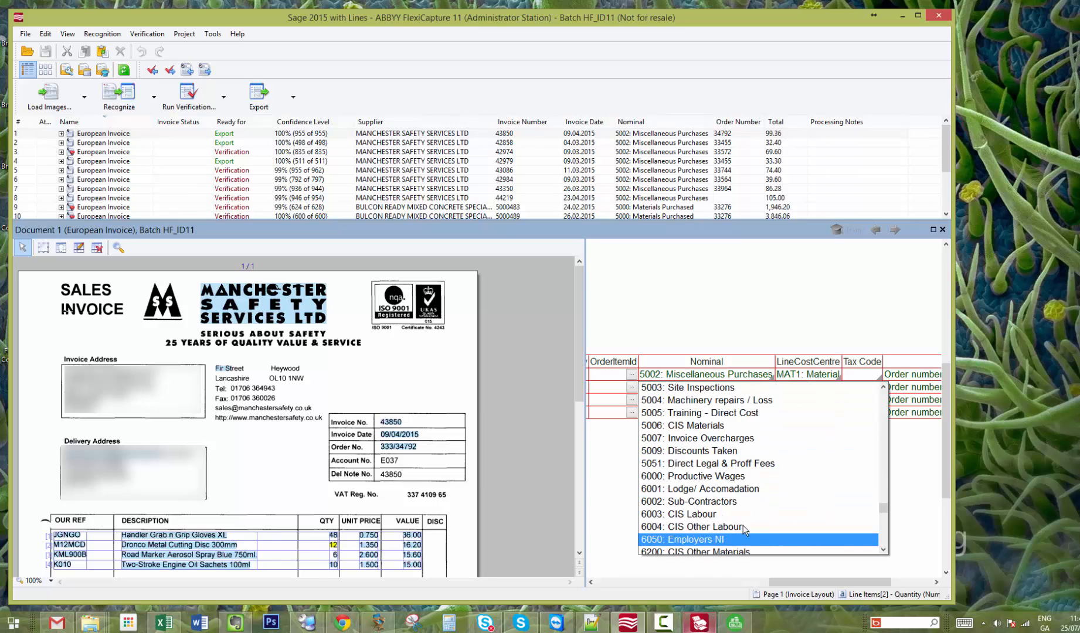
pyautogui.click(708, 428)
pyautogui.click(839, 378)
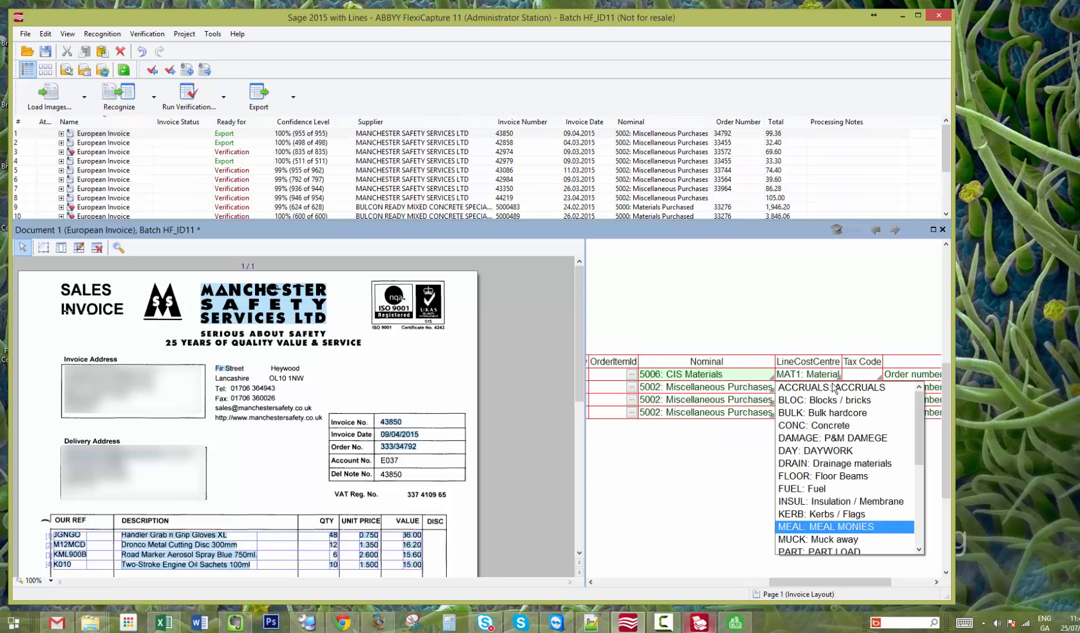
pyautogui.click(810, 489)
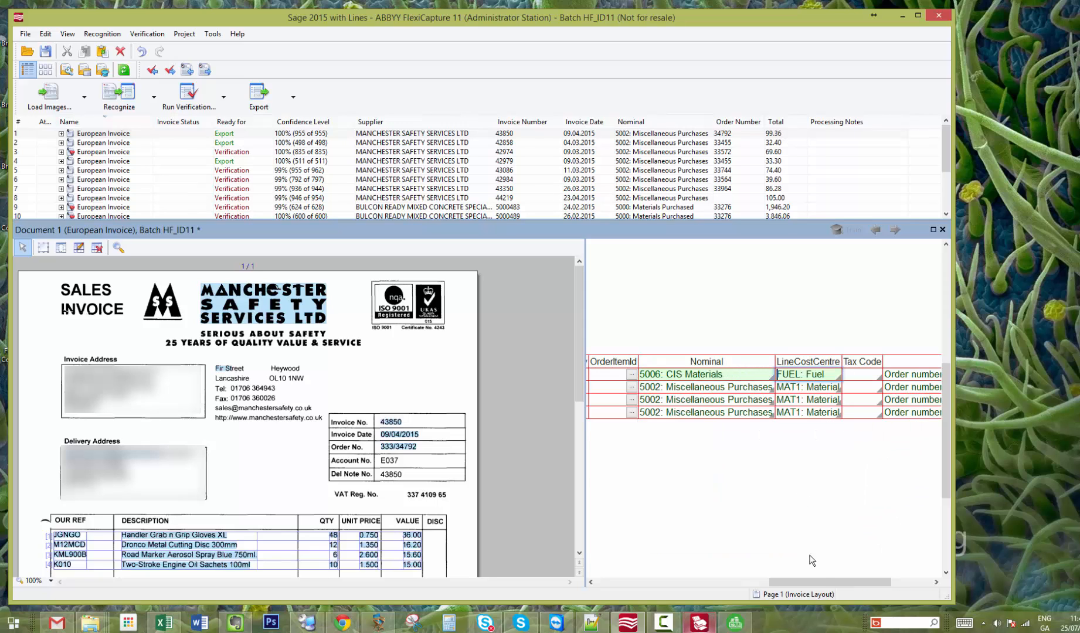
# Set the tax code of all four line items to 1: T1 Rate.
pyautogui.moveTo(839, 583); pyautogui.dragTo(878, 582)
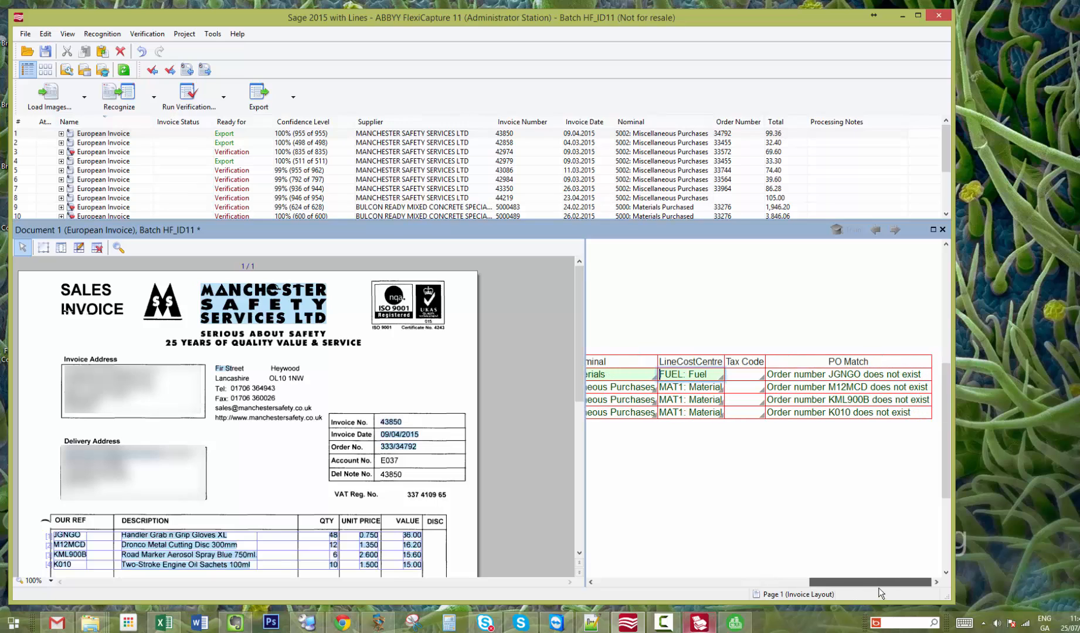
pyautogui.click(762, 380)
pyautogui.click(753, 389)
pyautogui.click(768, 391)
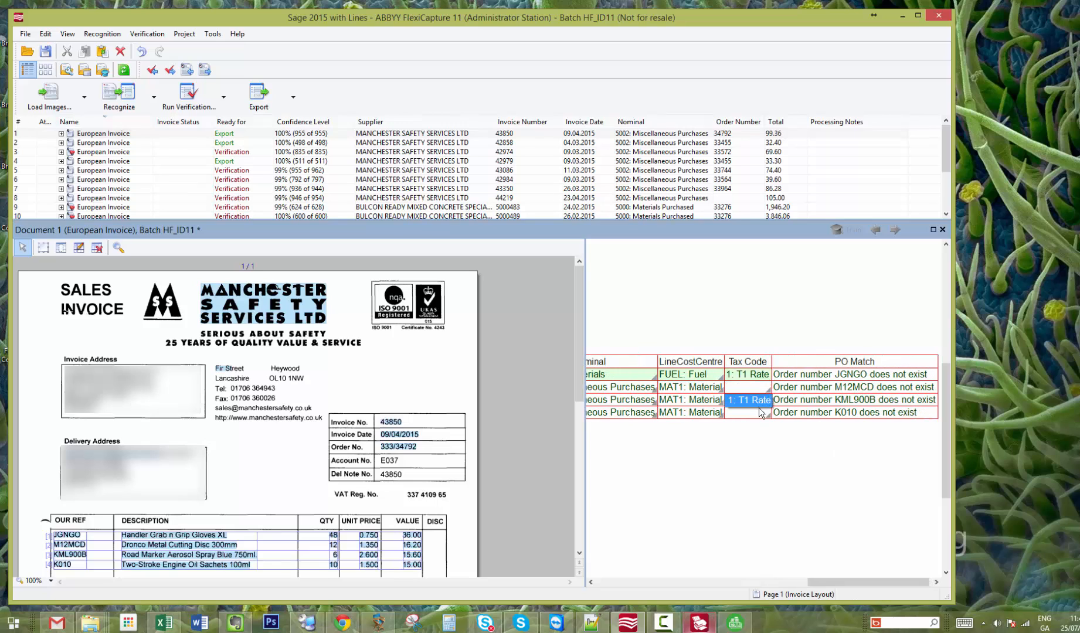
pyautogui.click(759, 402)
pyautogui.click(769, 403)
pyautogui.click(760, 414)
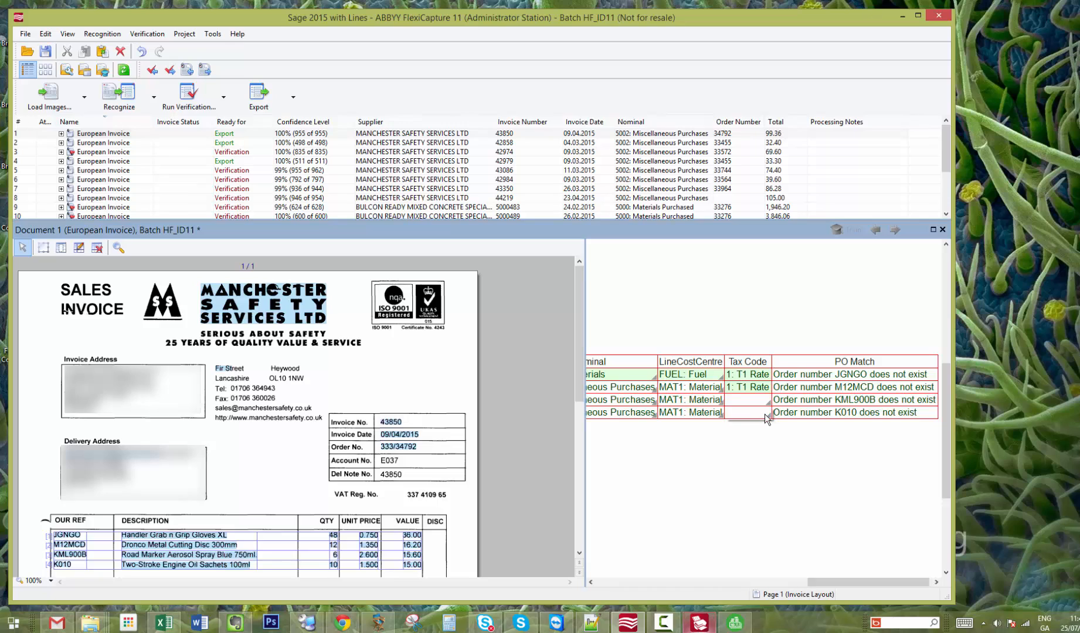
pyautogui.click(762, 414)
pyautogui.click(768, 414)
pyautogui.click(756, 425)
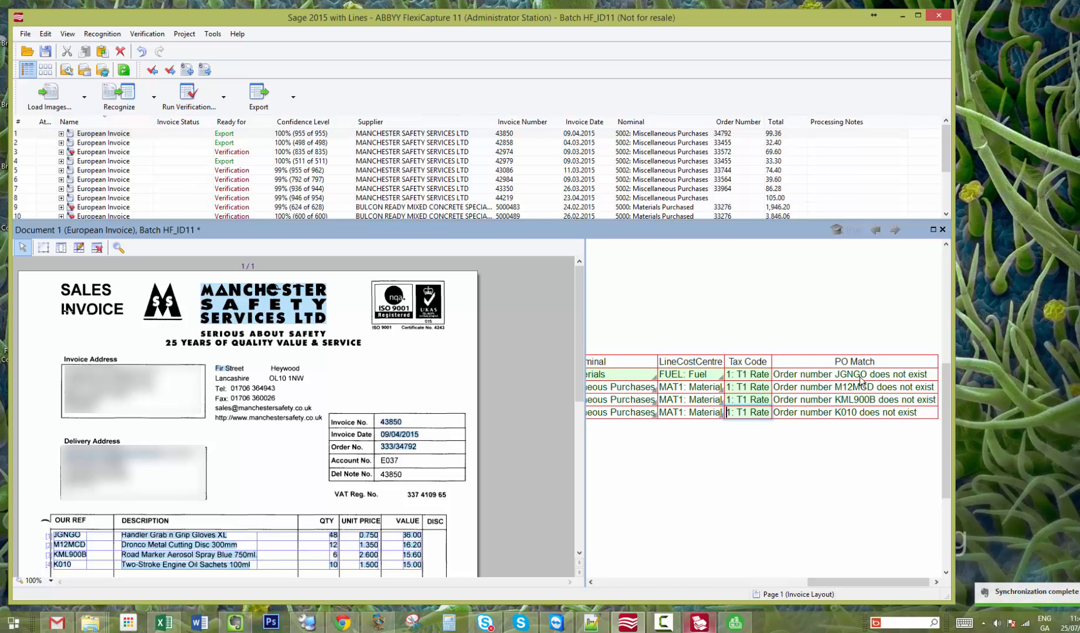
# Replace the order number in all four line items with the purchase order number from the invoice header.
pyautogui.moveTo(845, 584); pyautogui.dragTo(624, 583)
pyautogui.click(659, 377)
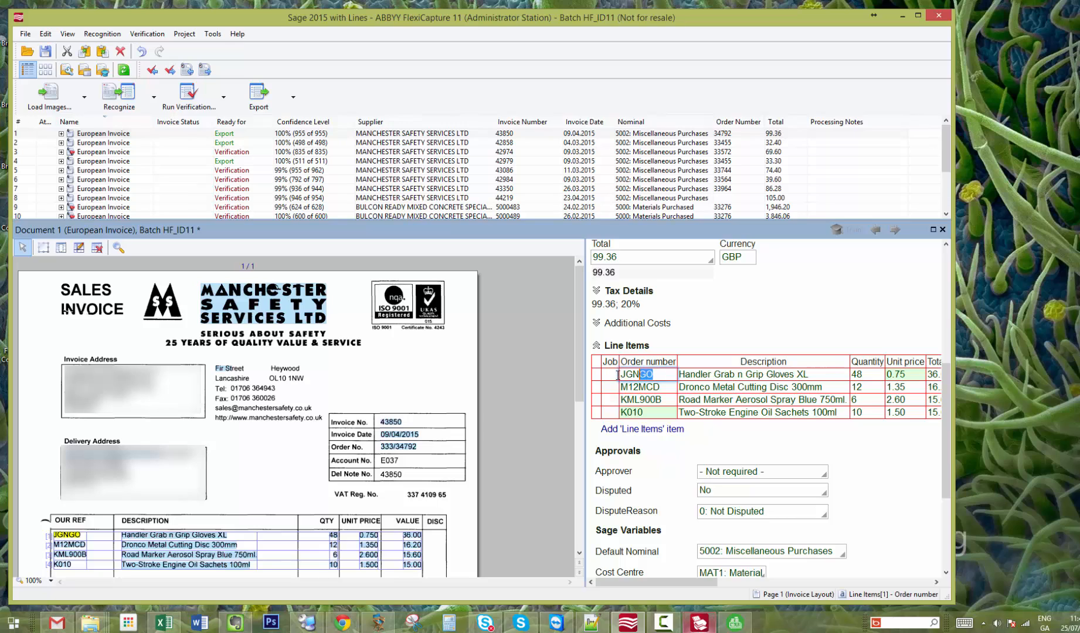
pyautogui.press('Delete')
pyautogui.click(654, 387)
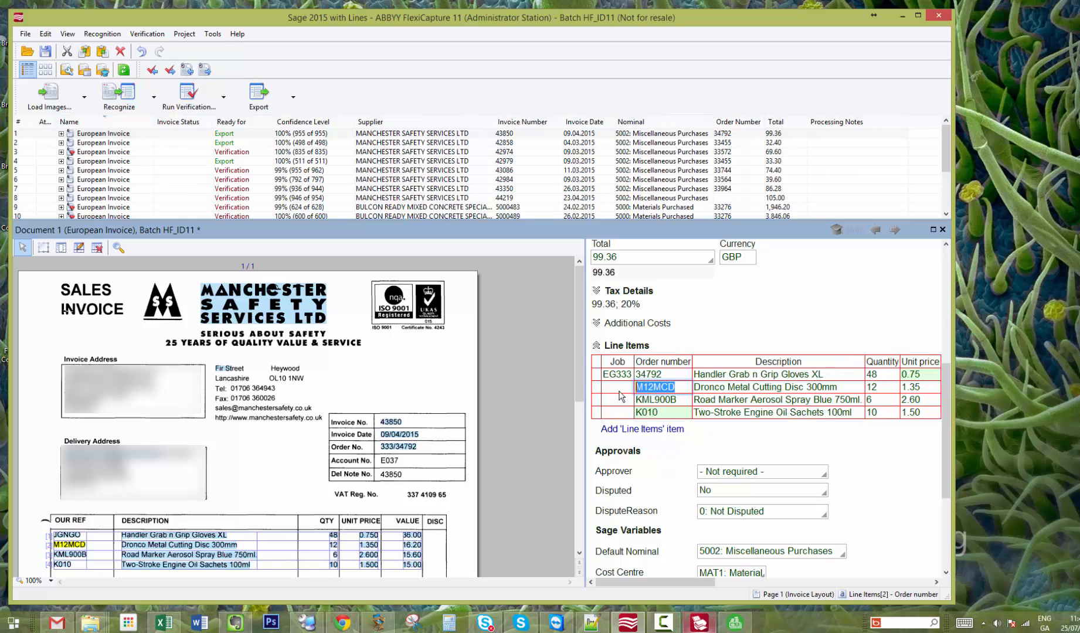
pyautogui.press('Delete')
pyautogui.press('Down')
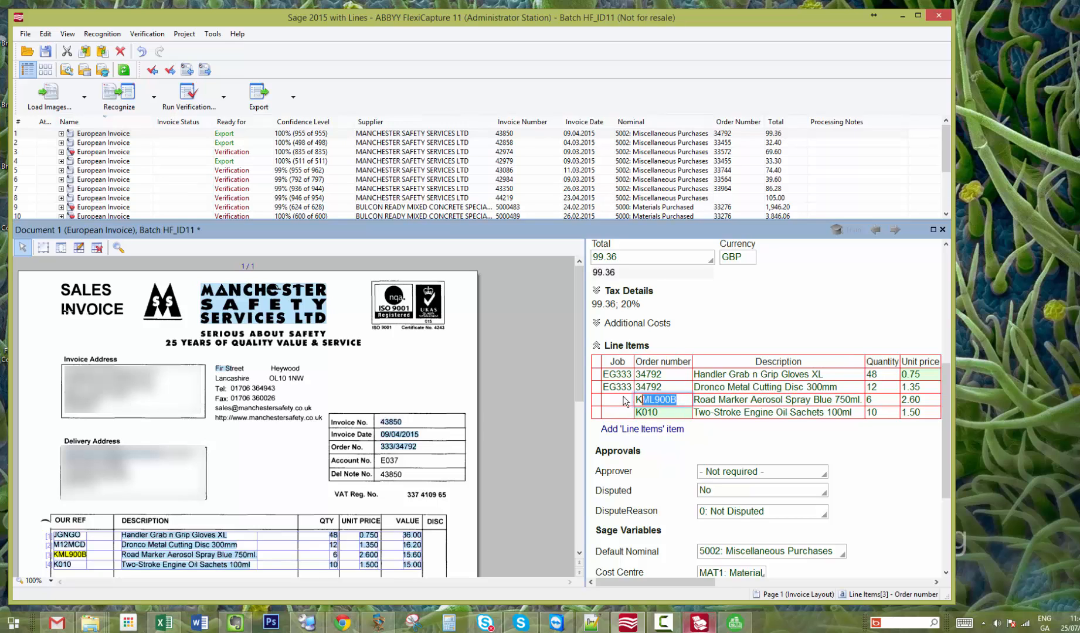
pyautogui.press('Delete')
pyautogui.press('Down')
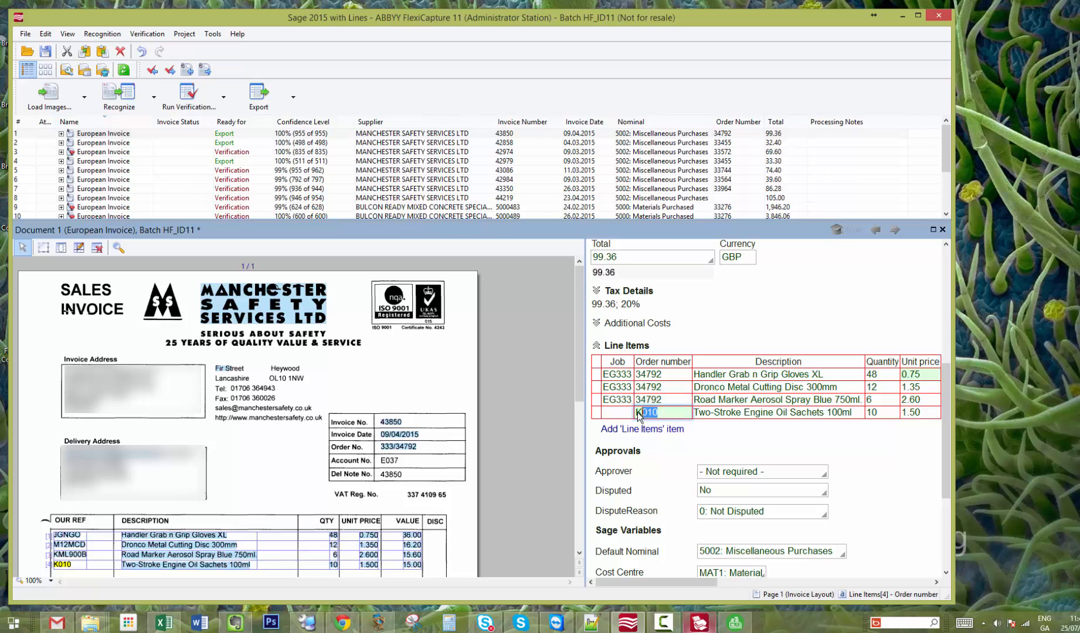
pyautogui.press('Delete')
pyautogui.write('34792')
pyautogui.press('Tab')
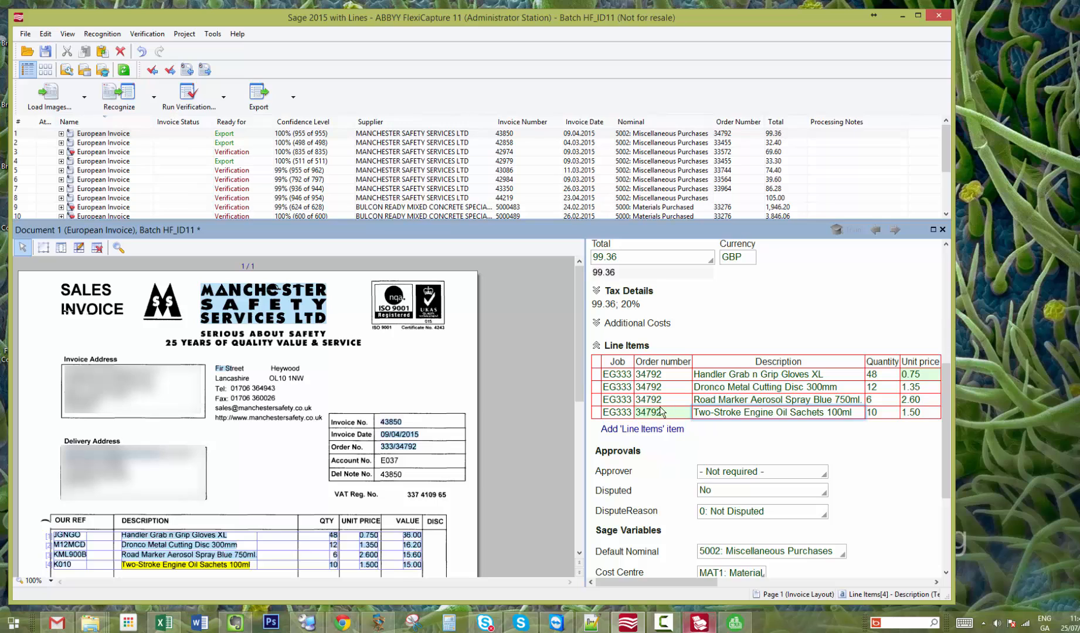
# Check the invoice's Sage variables and order matching fields, including the order number and project code.
pyautogui.scroll(-3, 948, 479)
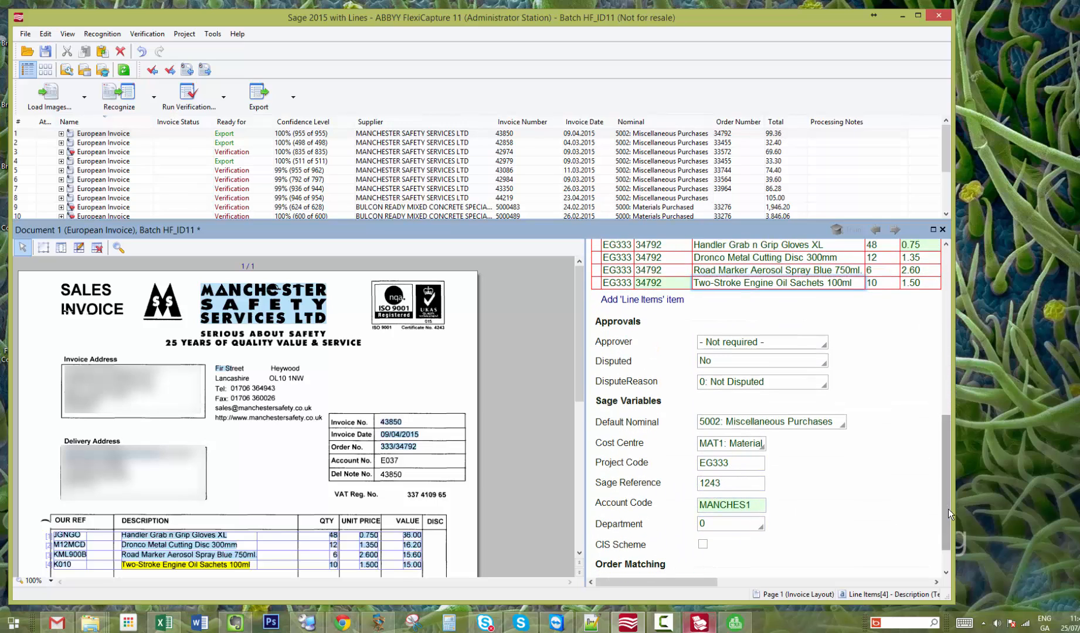
pyautogui.scroll(-1, 949, 510)
pyautogui.click(731, 541)
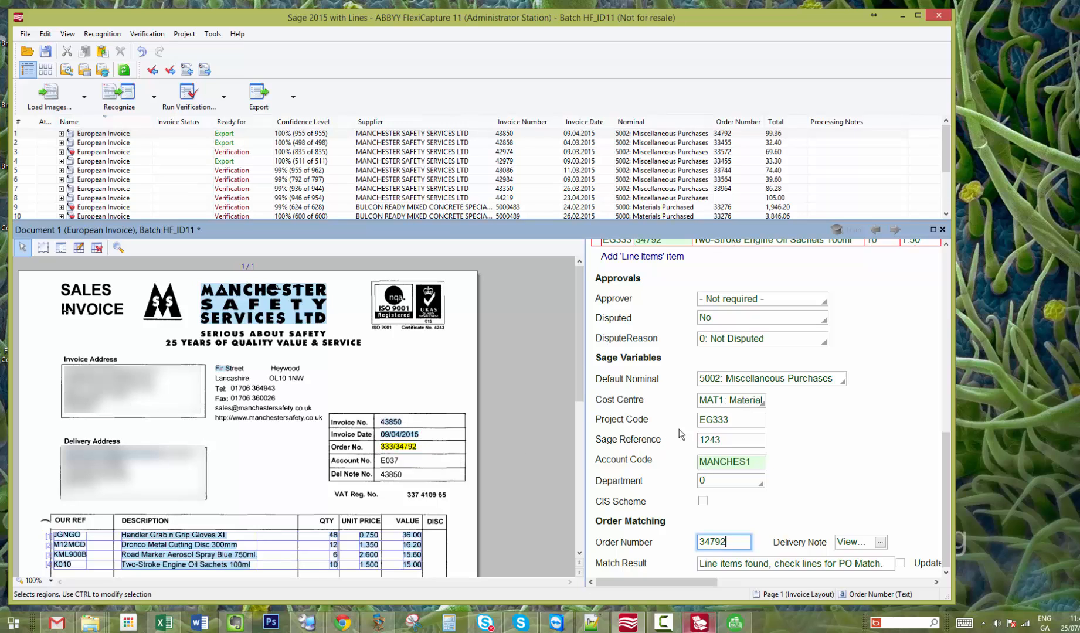
pyautogui.click(735, 420)
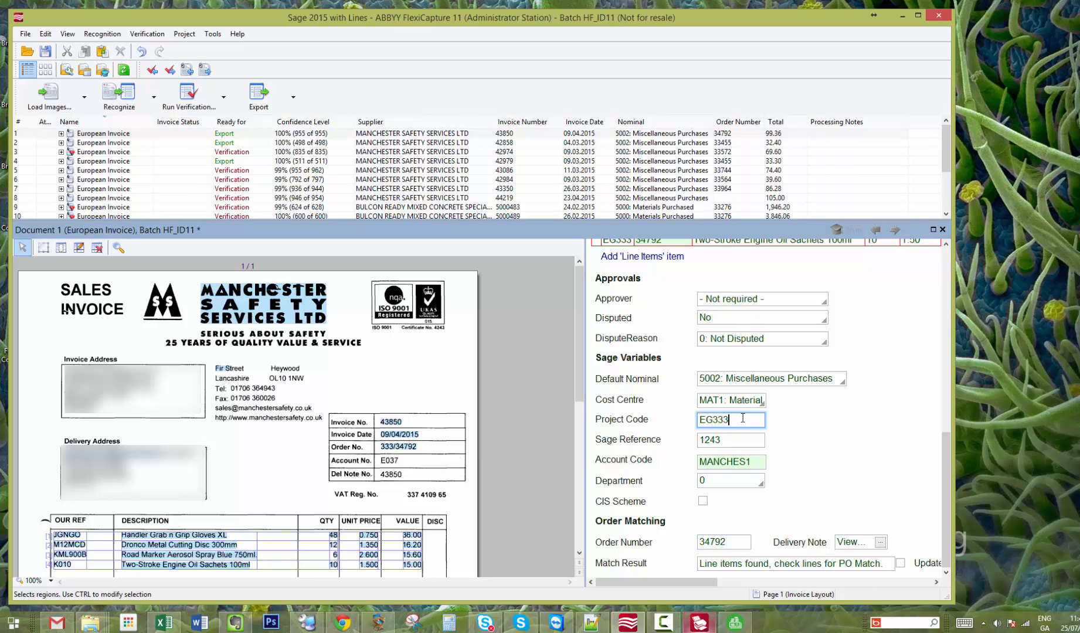
# Check the project code and PO match results of the Manchester Safety Services invoice, and close it with its changes saved.
pyautogui.moveTo(713, 420); pyautogui.dragTo(696, 431)
pyautogui.click(736, 423)
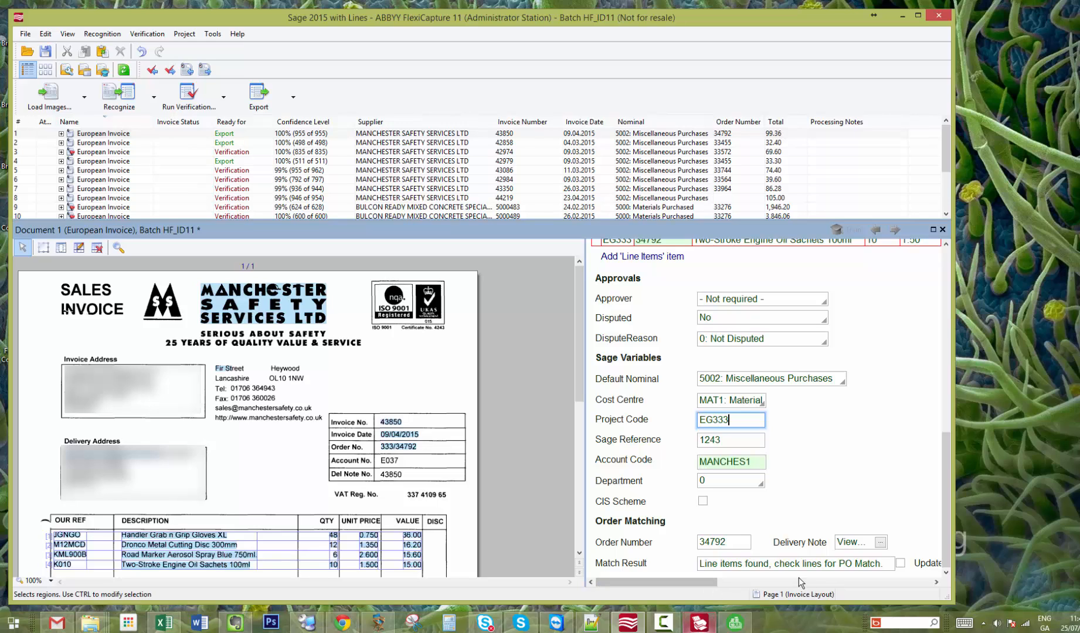
pyautogui.moveTo(689, 584)
pyautogui.mouseDown()
pyautogui.moveTo(729, 588)
pyautogui.moveTo(669, 578)
pyautogui.mouseUp()
pyautogui.moveTo(944, 506); pyautogui.dragTo(950, 467)
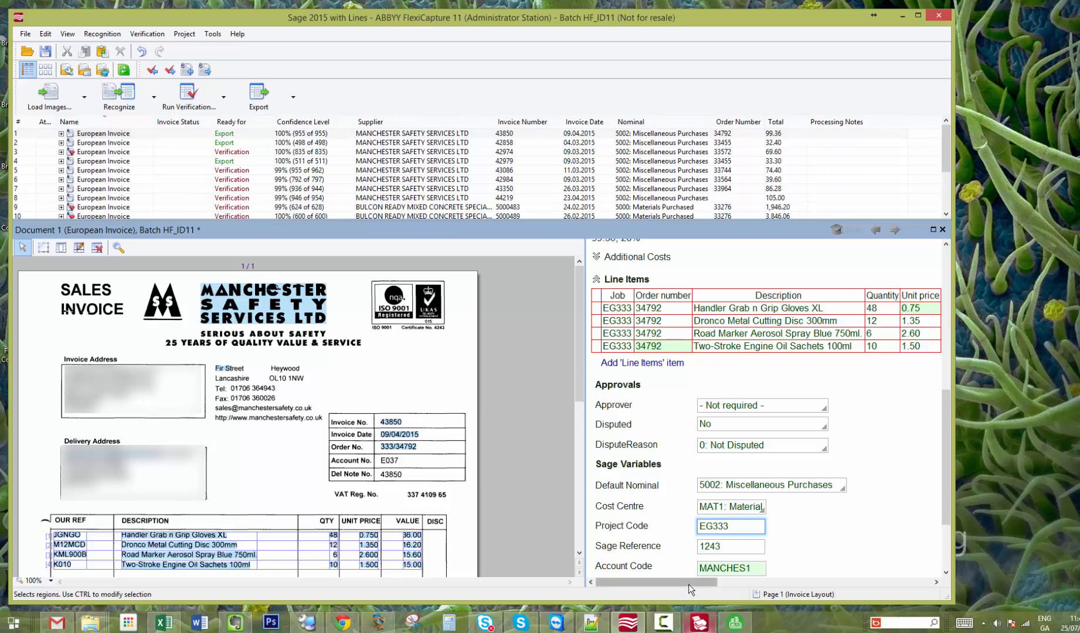
pyautogui.moveTo(689, 584); pyautogui.dragTo(915, 604)
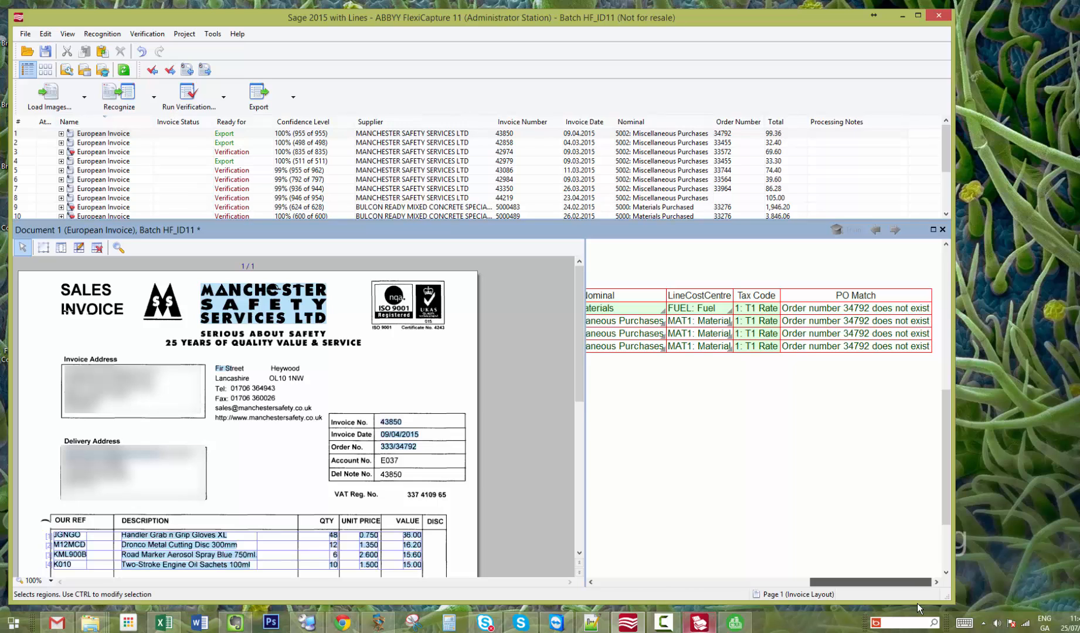
pyautogui.moveTo(918, 603); pyautogui.dragTo(674, 578)
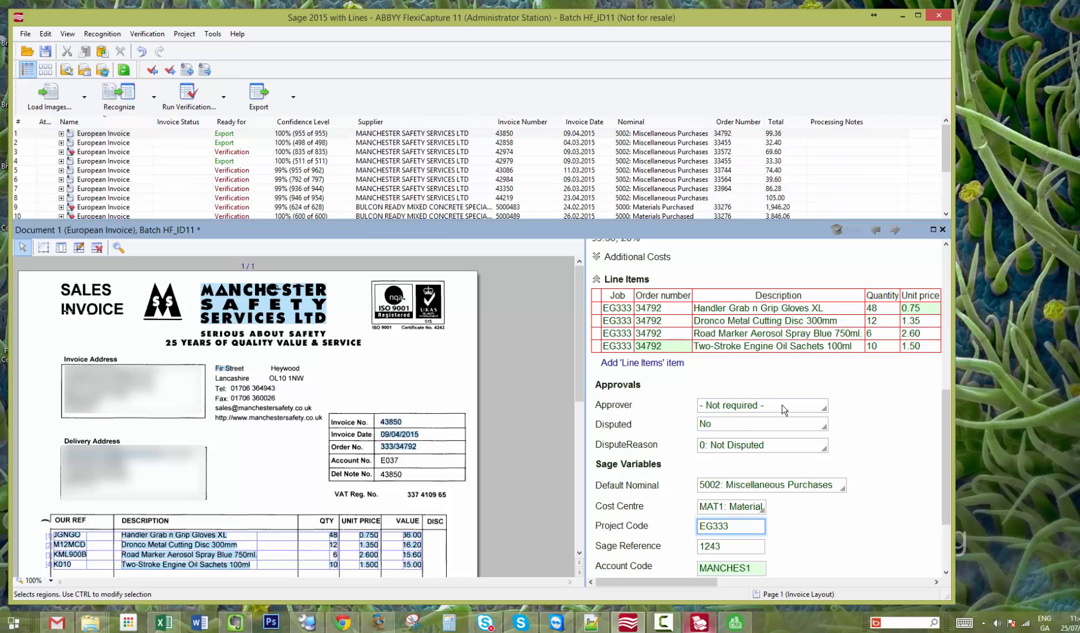
pyautogui.click(943, 230)
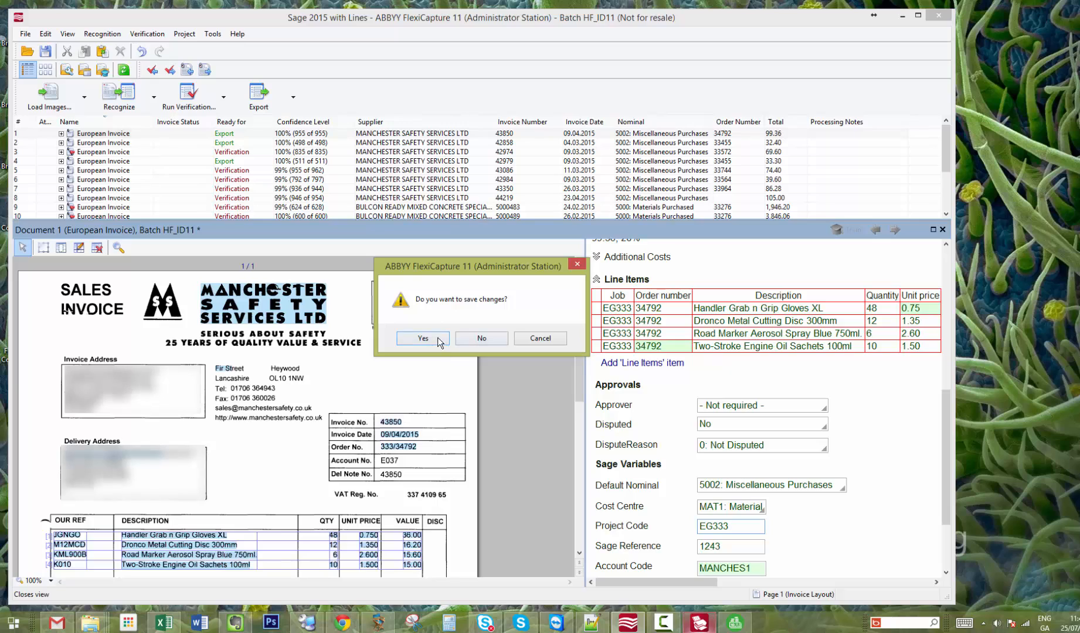
pyautogui.click(423, 338)
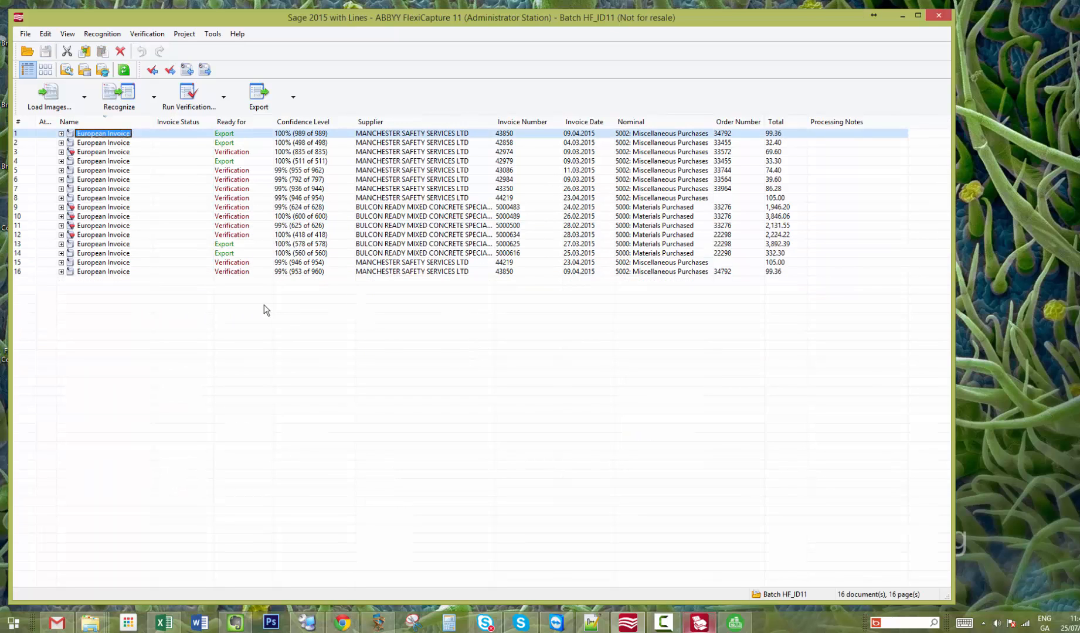
# Open document 11 from Bulcon and correct its line item's total net price to 1776.29.
pyautogui.doubleClick(231, 228)
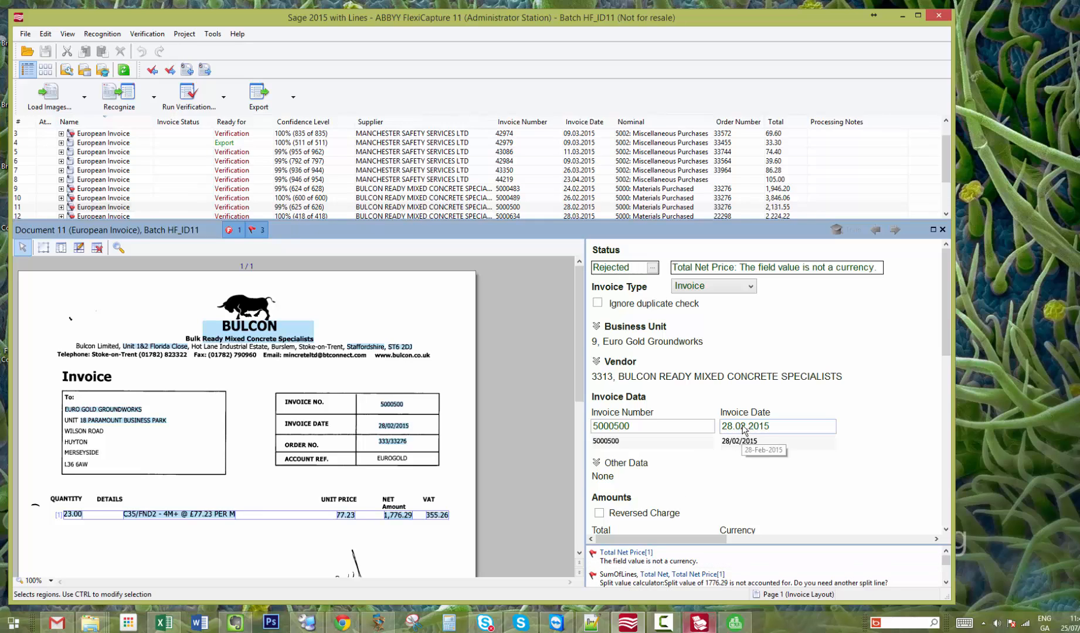
pyautogui.click(768, 425)
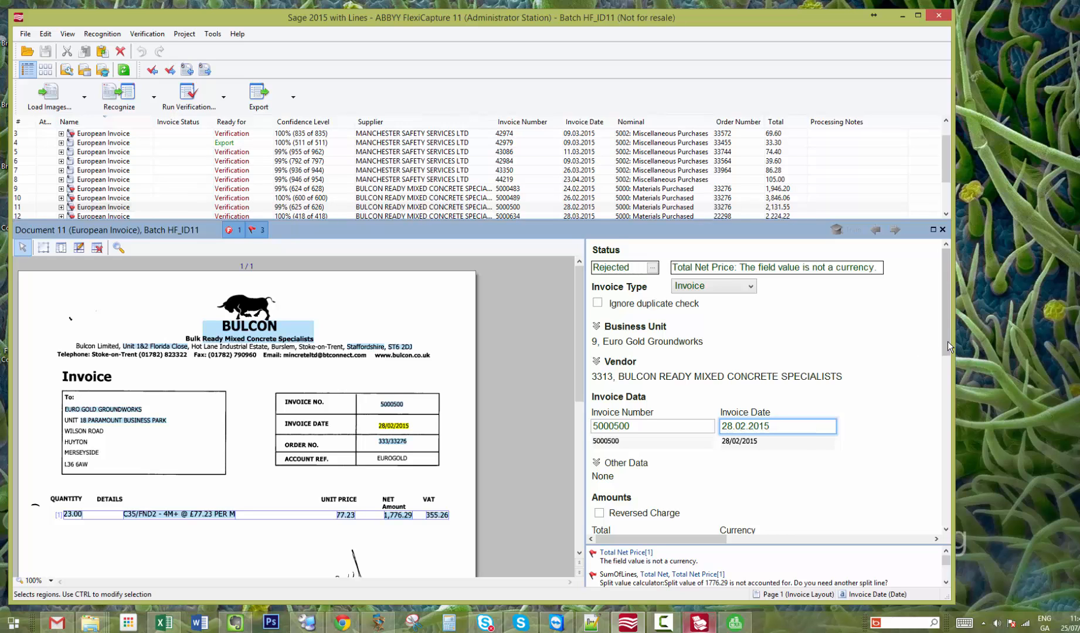
pyautogui.moveTo(948, 341); pyautogui.dragTo(909, 456)
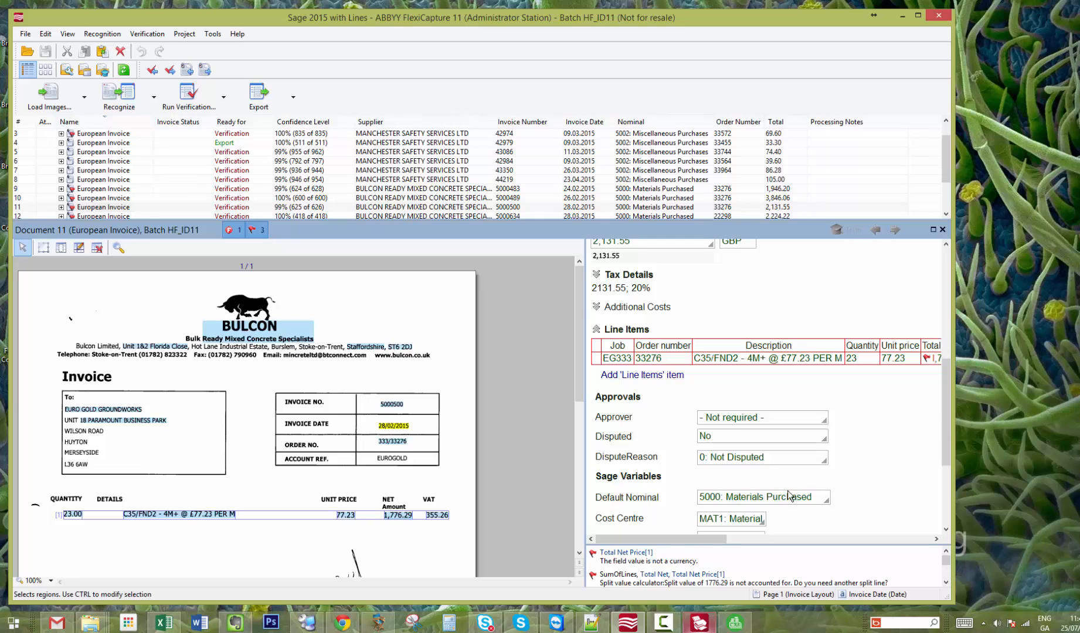
pyautogui.moveTo(668, 538); pyautogui.dragTo(732, 548)
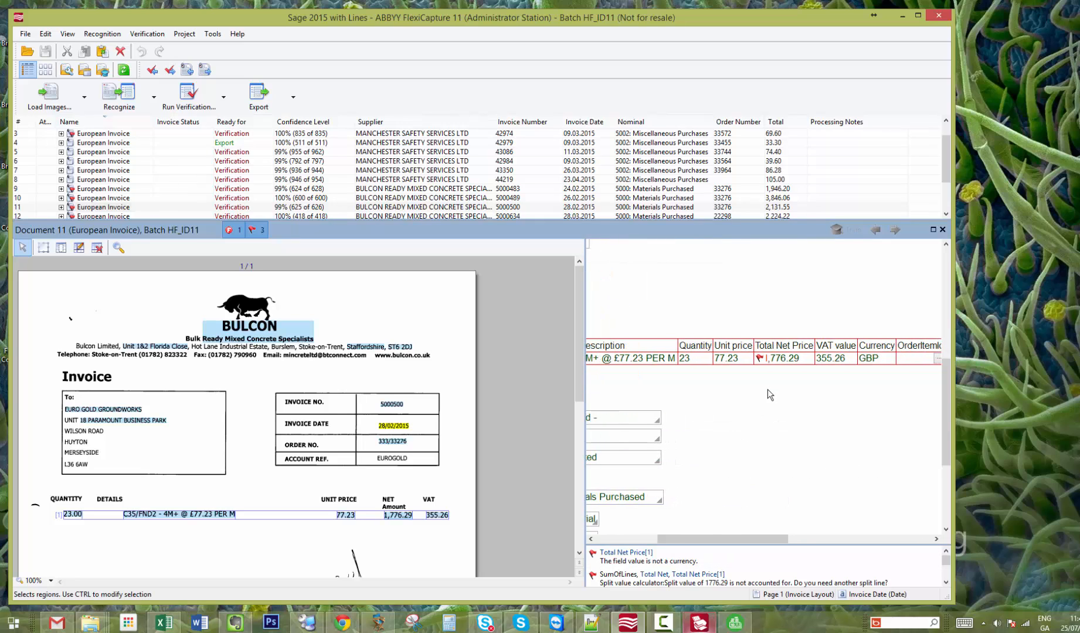
pyautogui.click(775, 359)
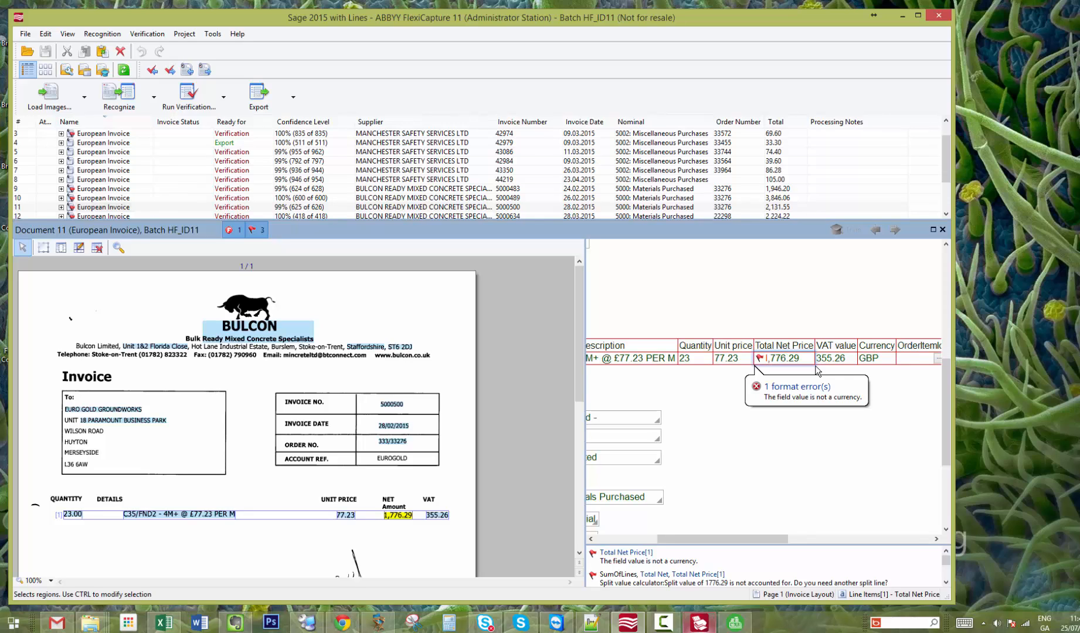
pyautogui.press('Delete')
pyautogui.press('Tab')
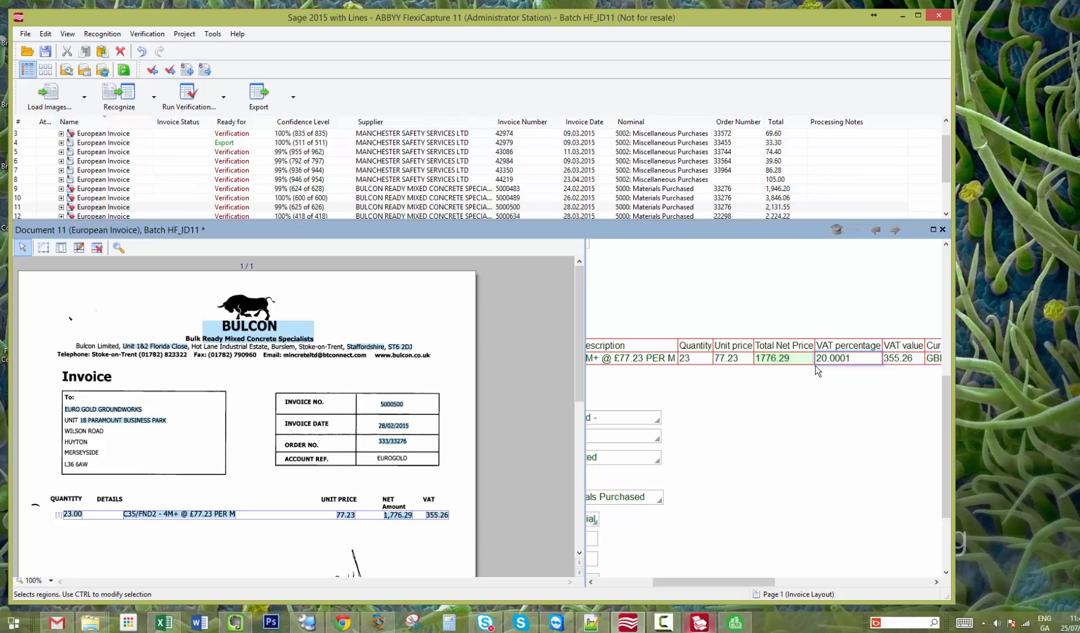
# Review the Bulcon invoice's Sage variables and order matching, and set its line item's tax code to 1: T1 Rate.
pyautogui.moveTo(706, 584); pyautogui.dragTo(644, 586)
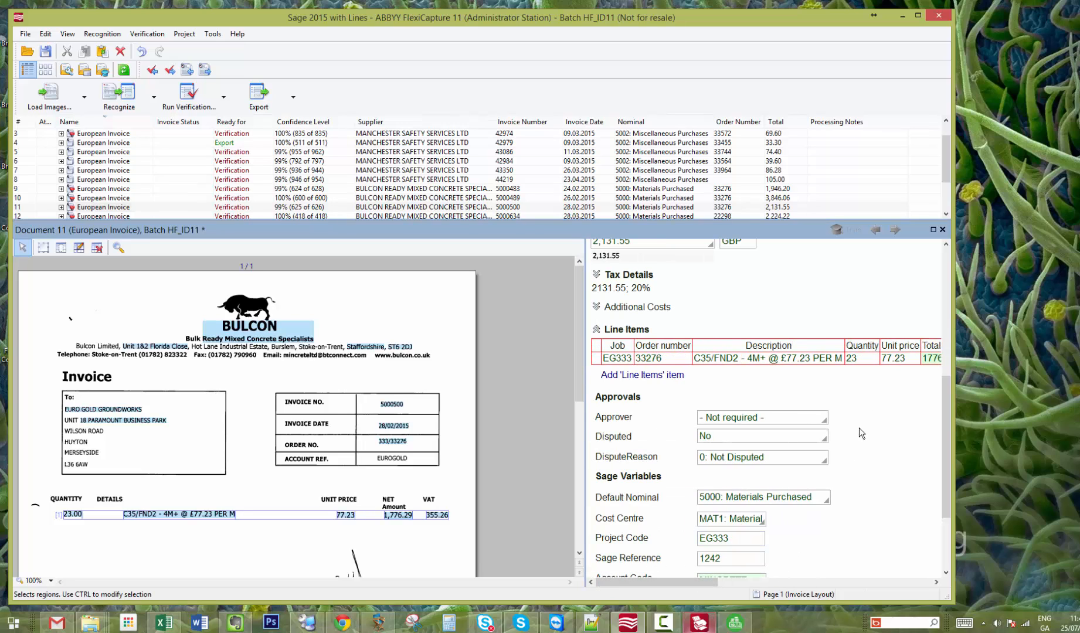
pyautogui.moveTo(944, 474); pyautogui.dragTo(925, 545)
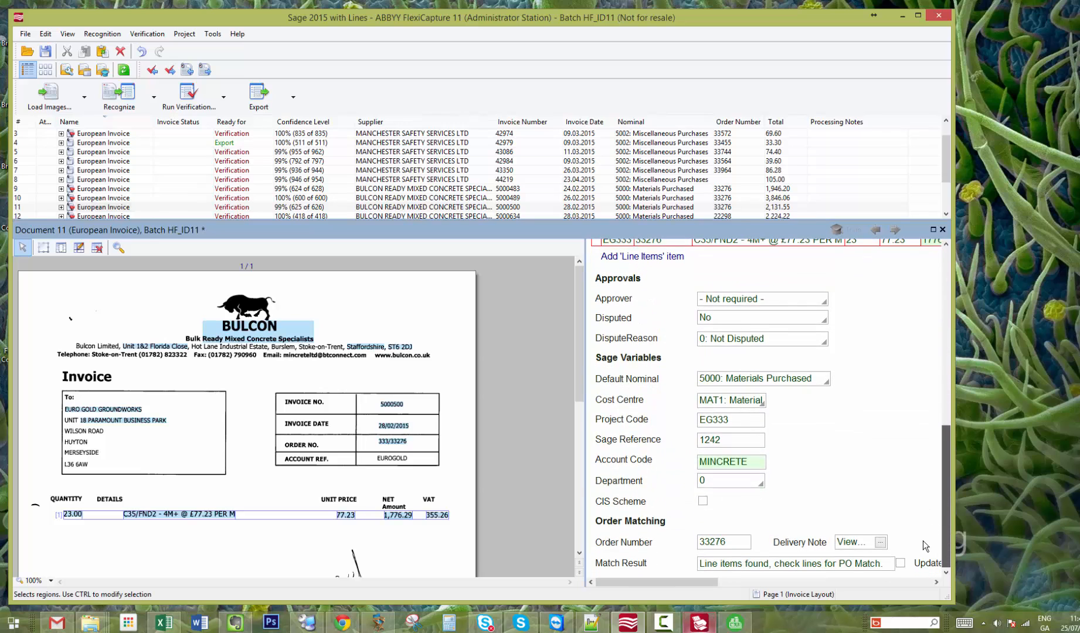
pyautogui.moveTo(663, 583); pyautogui.dragTo(942, 494)
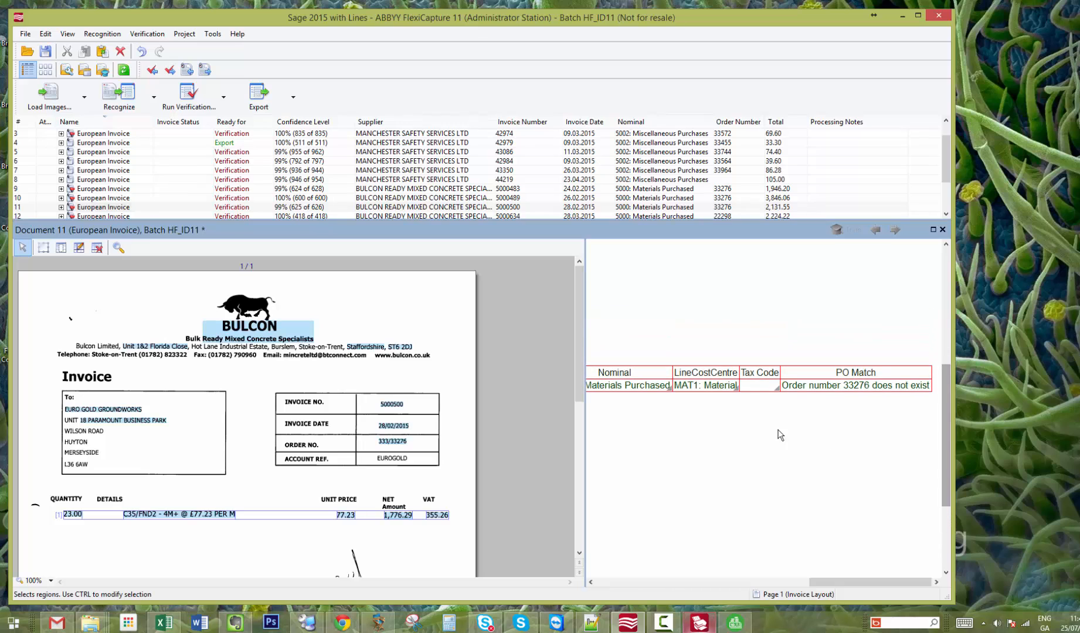
pyautogui.click(775, 389)
pyautogui.click(771, 400)
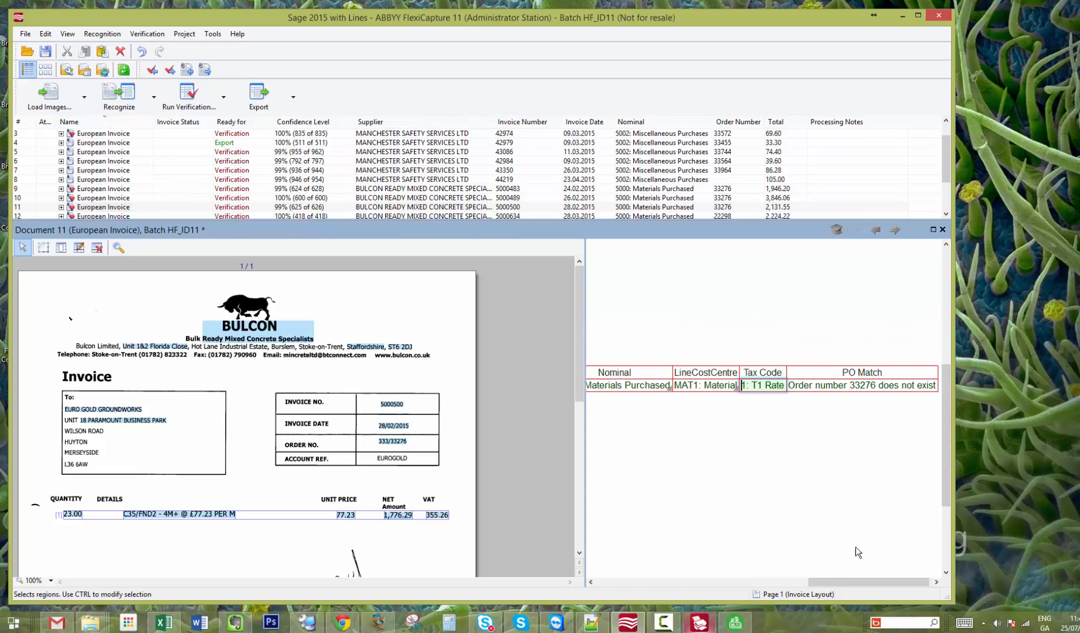
# Close the Bulcon invoice with its changes saved and export it to Sage.
pyautogui.moveTo(873, 583); pyautogui.dragTo(660, 583)
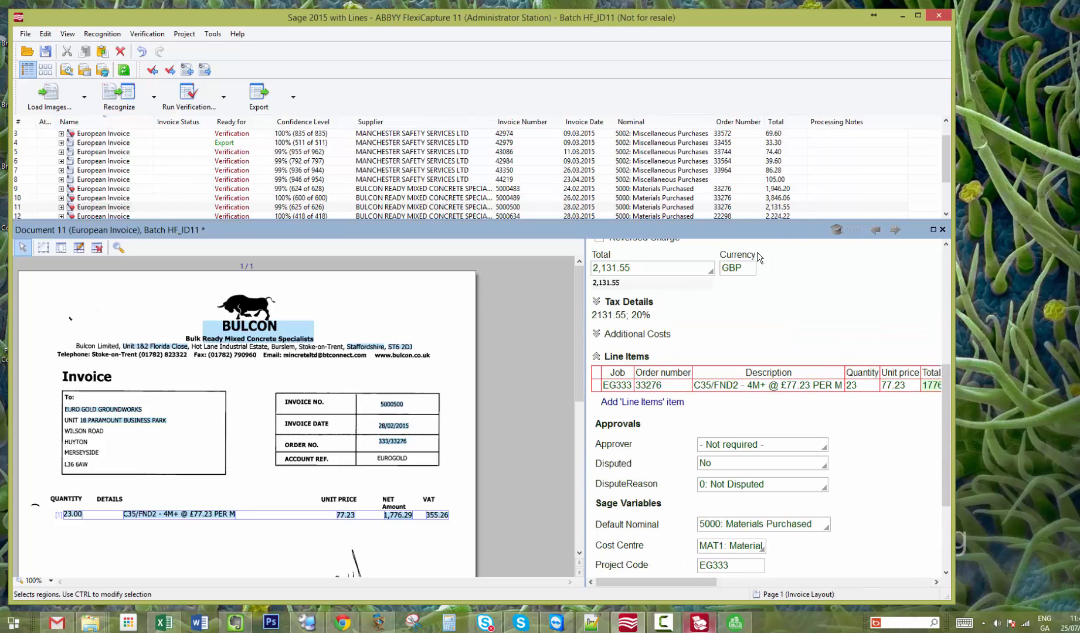
pyautogui.click(943, 230)
pyautogui.click(425, 339)
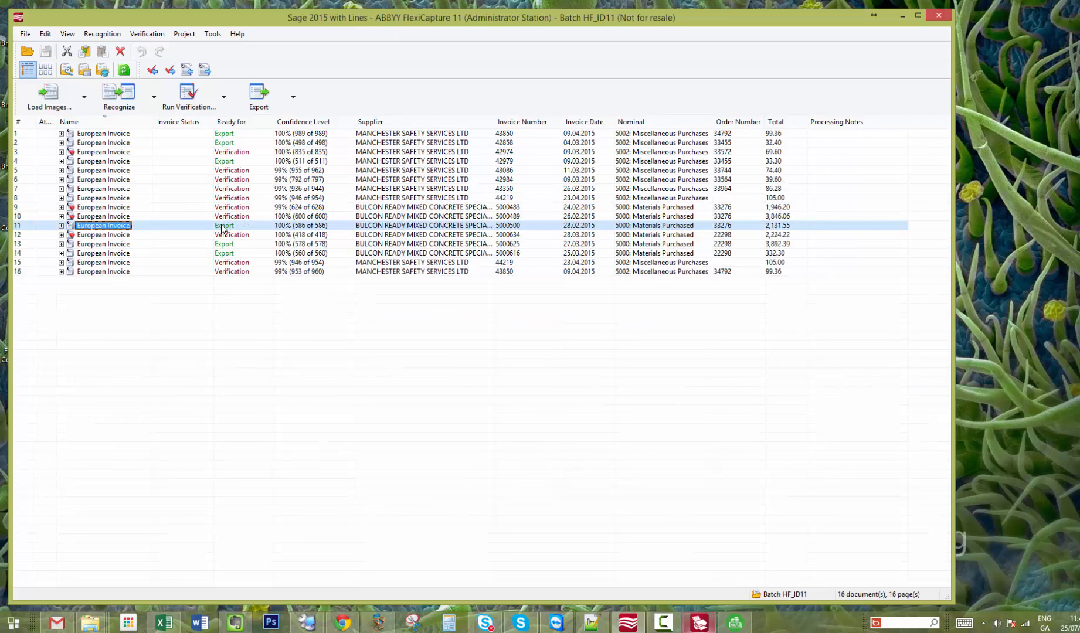
pyautogui.click(258, 94)
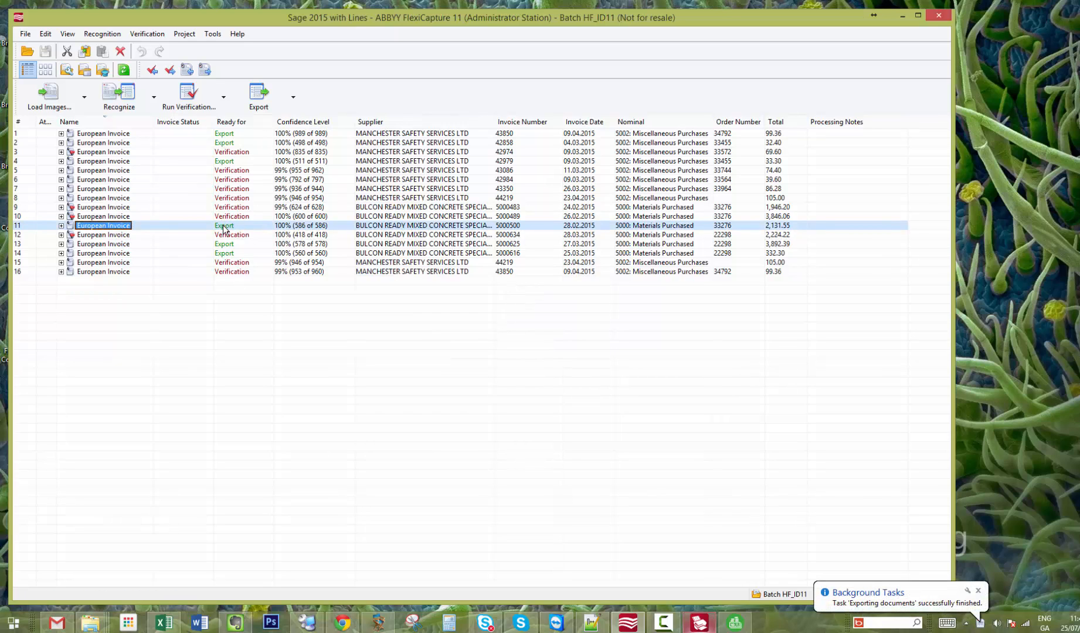
pyautogui.click(240, 160)
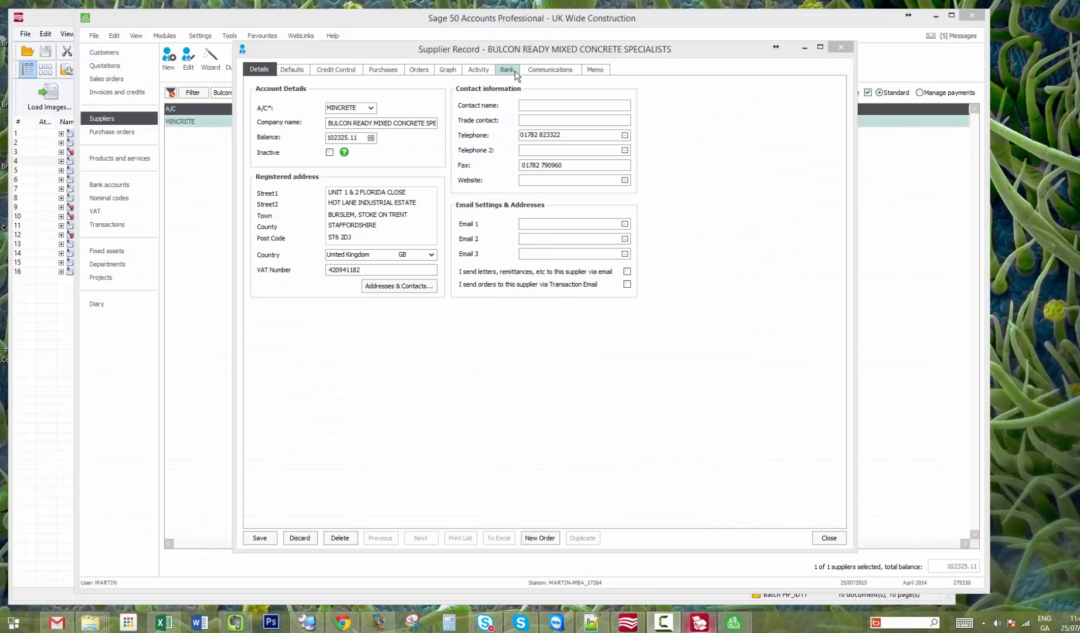
# In Sage 50, check the most recent posting in the activity of supplier Bulcon Ready Mixed Concrete Specialists.
pyautogui.click(485, 68)
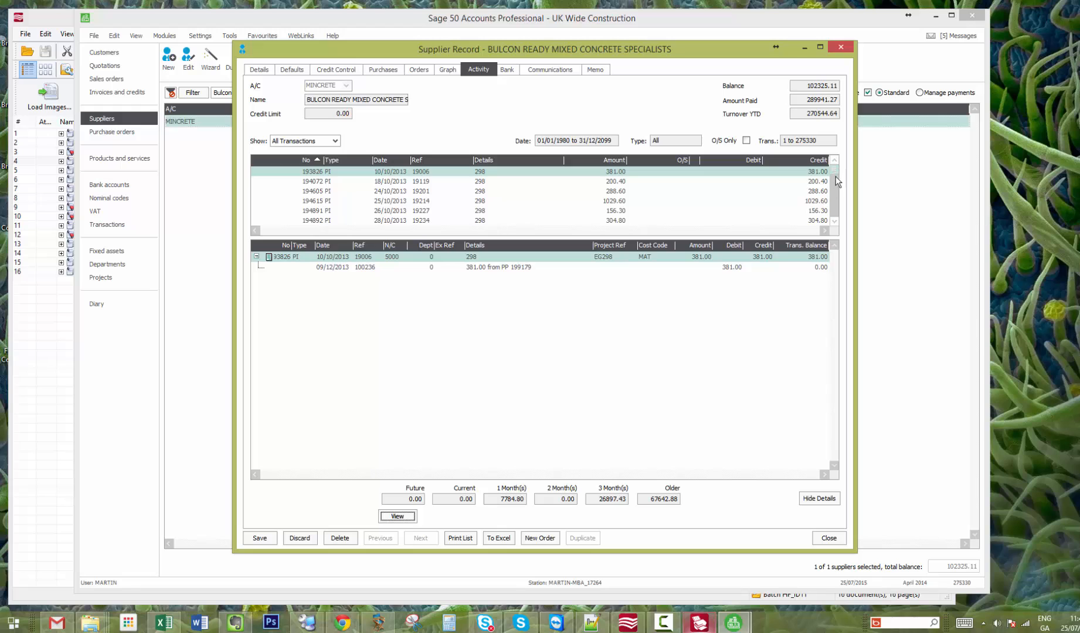
pyautogui.moveTo(835, 172); pyautogui.dragTo(830, 227)
pyautogui.click(450, 258)
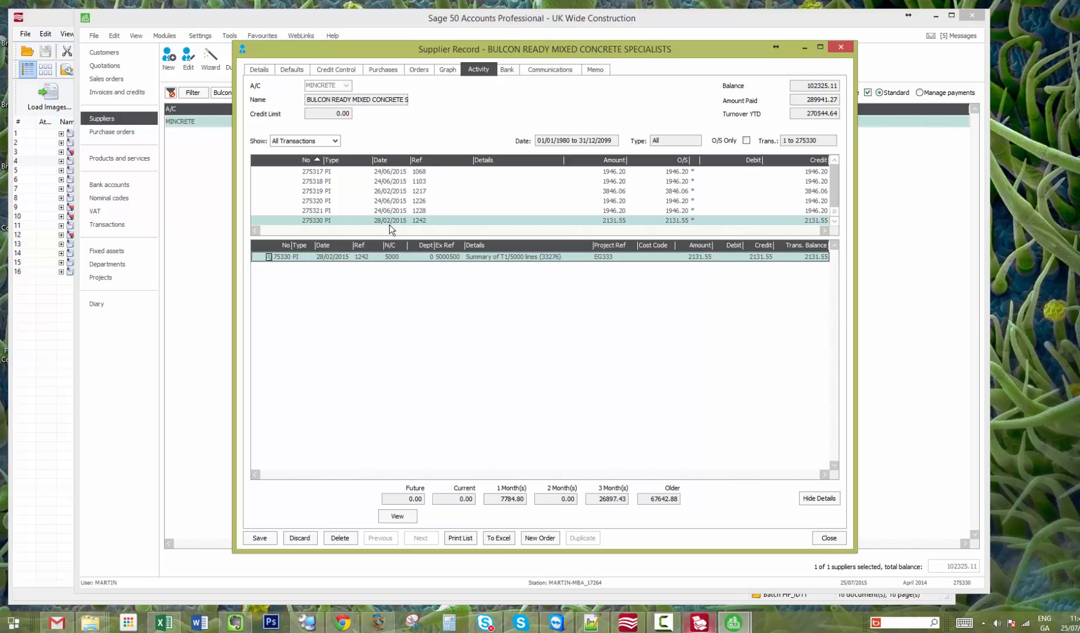
# Switch to ABBYY FlexiCapture and check exported document 11's Sage reference and line item against the posting, and minimise the window.
pyautogui.click(628, 621)
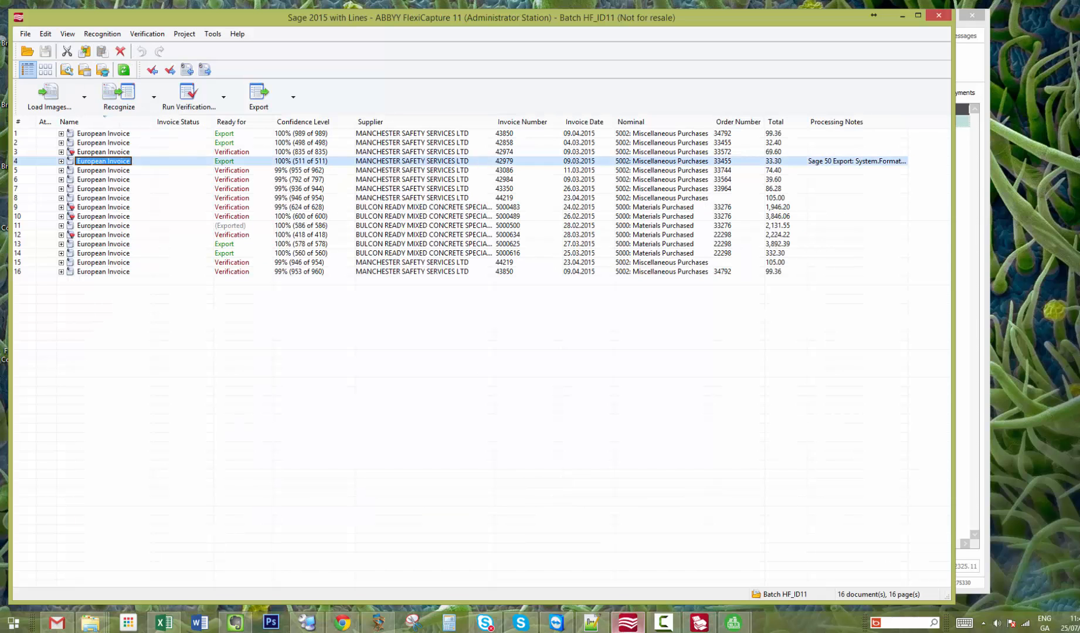
pyautogui.doubleClick(233, 225)
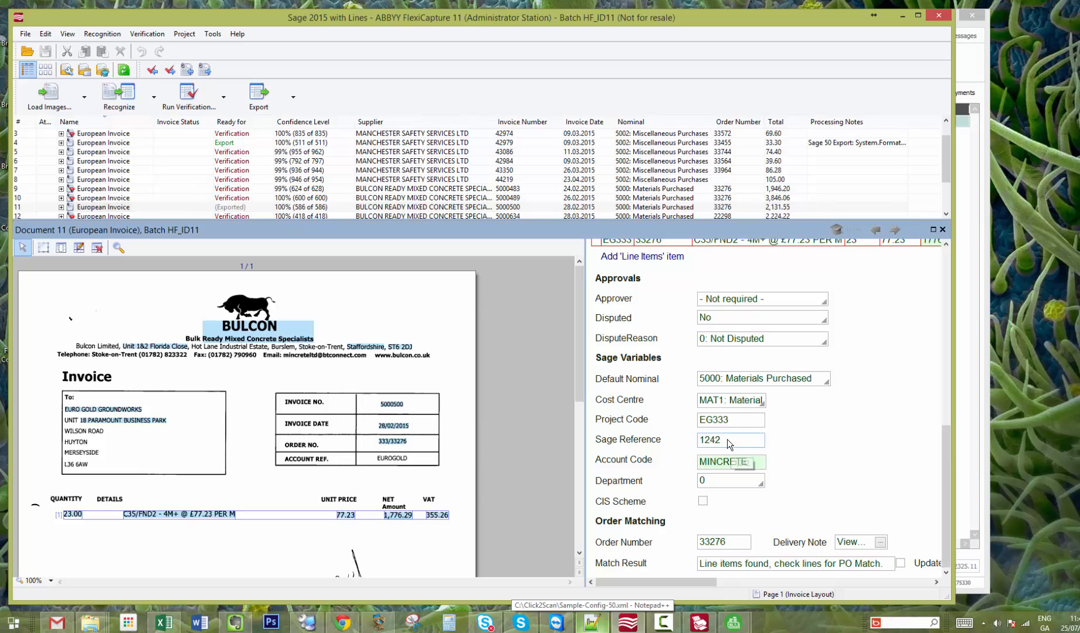
pyautogui.moveTo(943, 436); pyautogui.dragTo(951, 404)
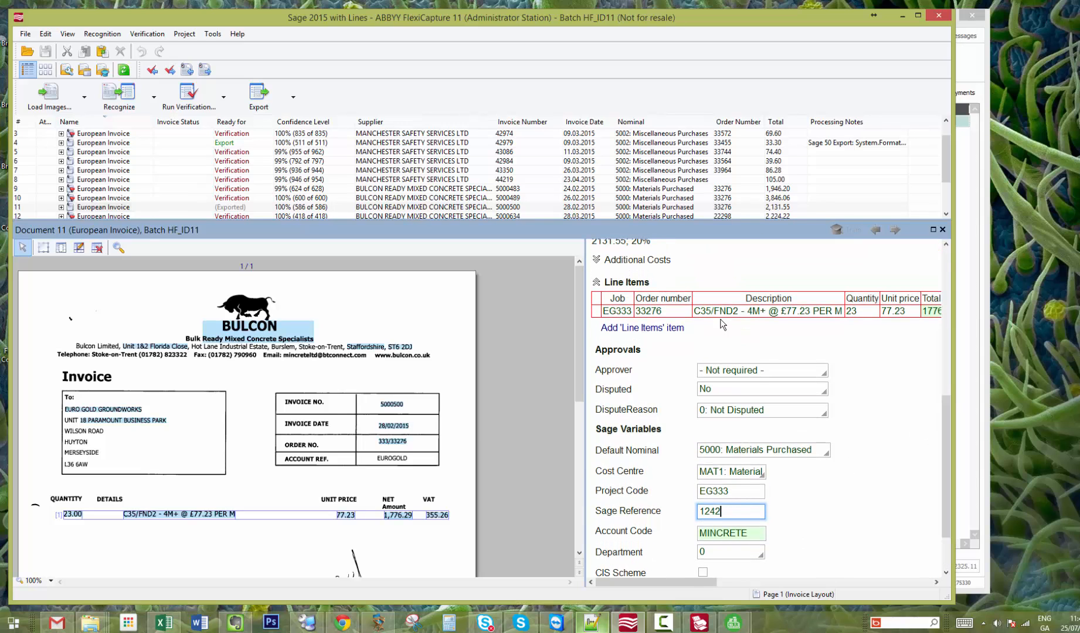
pyautogui.click(903, 17)
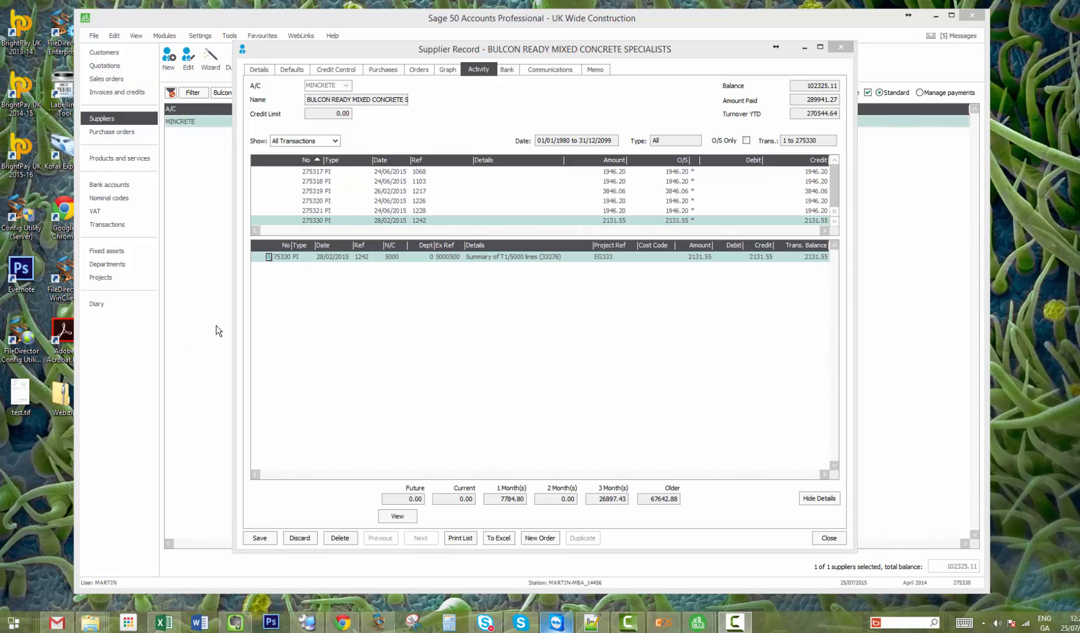
# Look up the Sage posting's external reference in FileDirector, inspect the retrieved invoice image enlarged, and return to Sage.
pyautogui.click(439, 258)
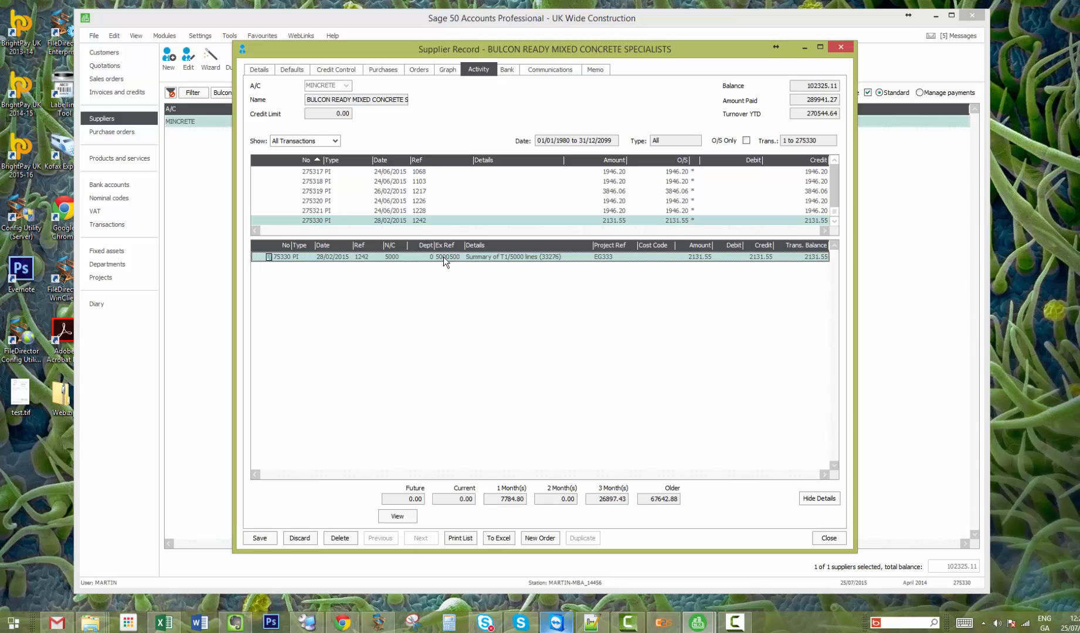
pyautogui.hotkey('ctrl', 'c')
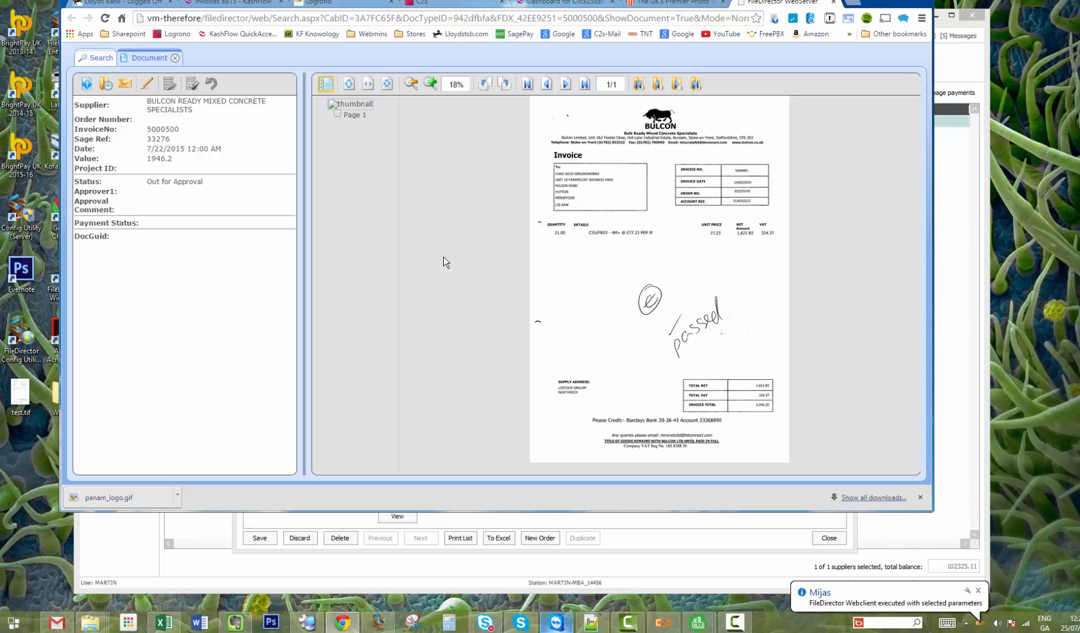
pyautogui.click(431, 84)
pyautogui.click(432, 84)
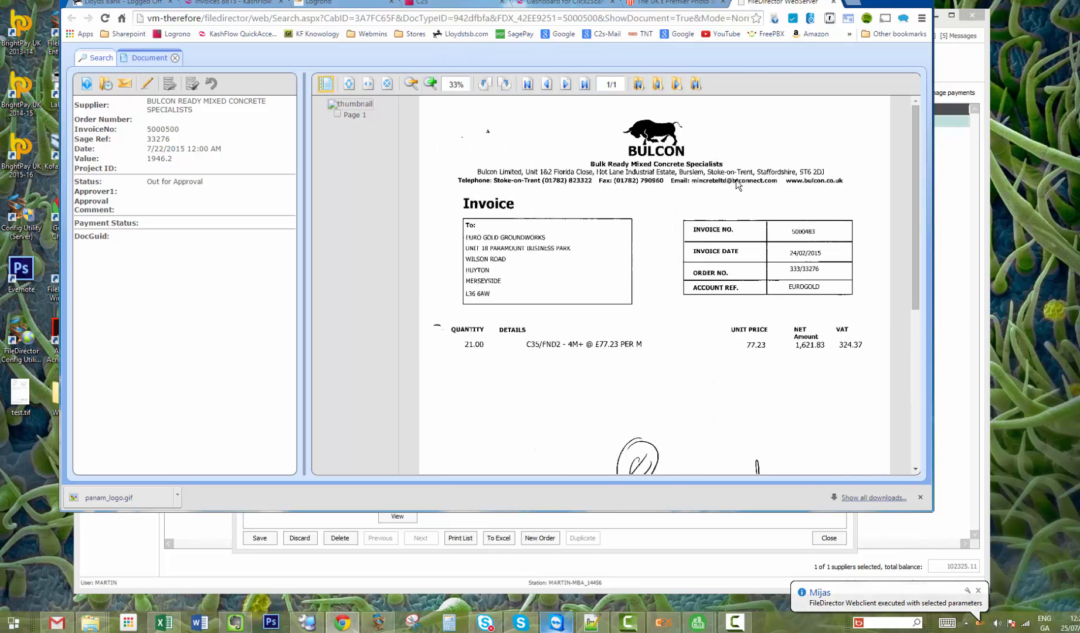
pyautogui.moveTo(913, 269); pyautogui.dragTo(882, 180)
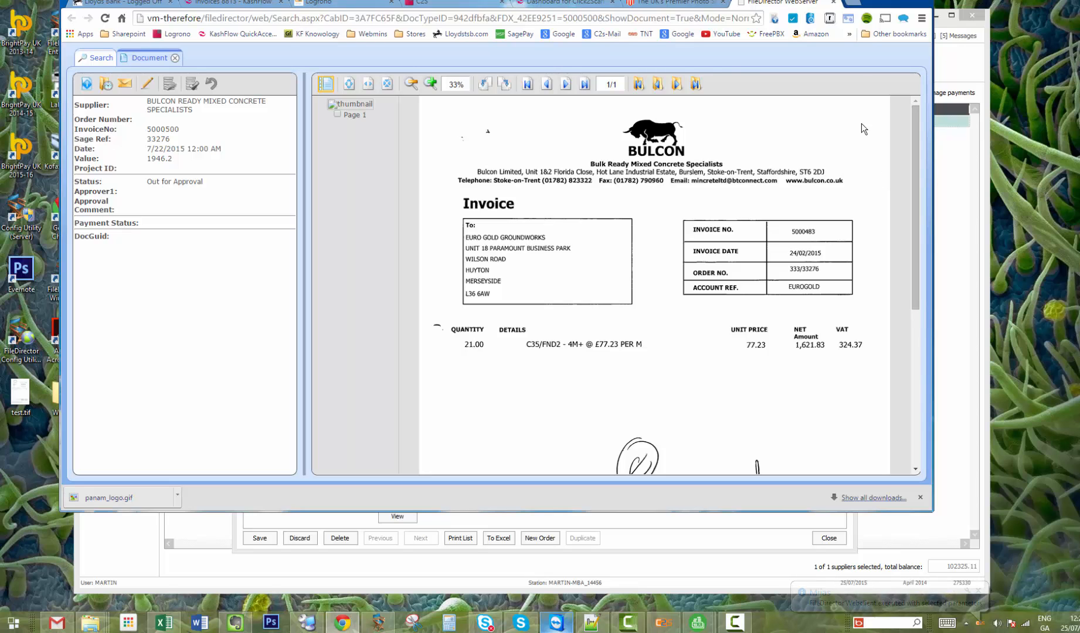
pyautogui.click(887, 1)
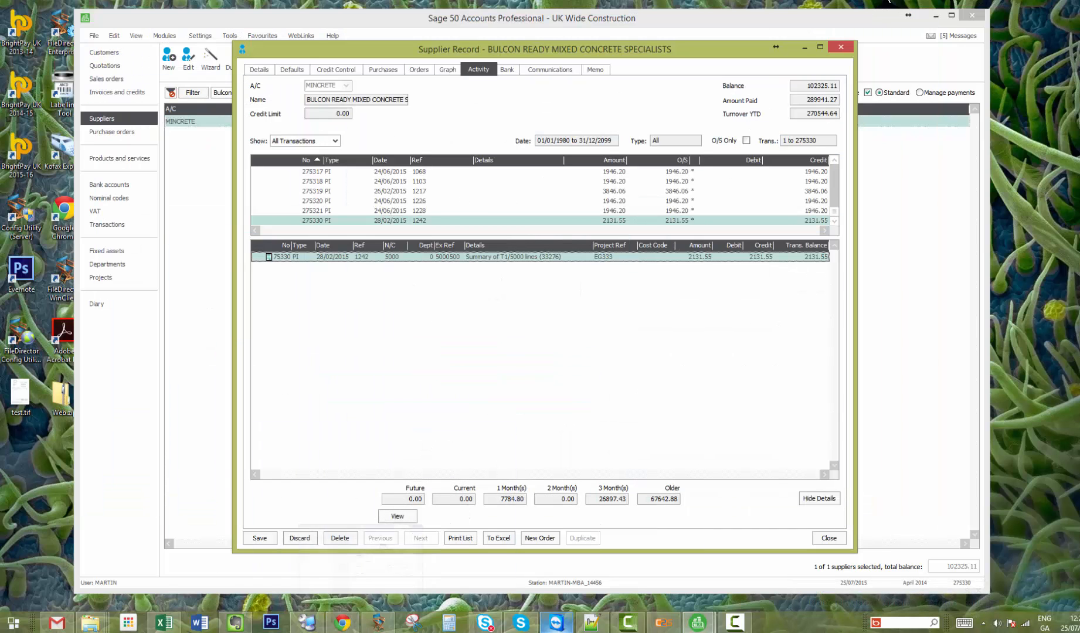